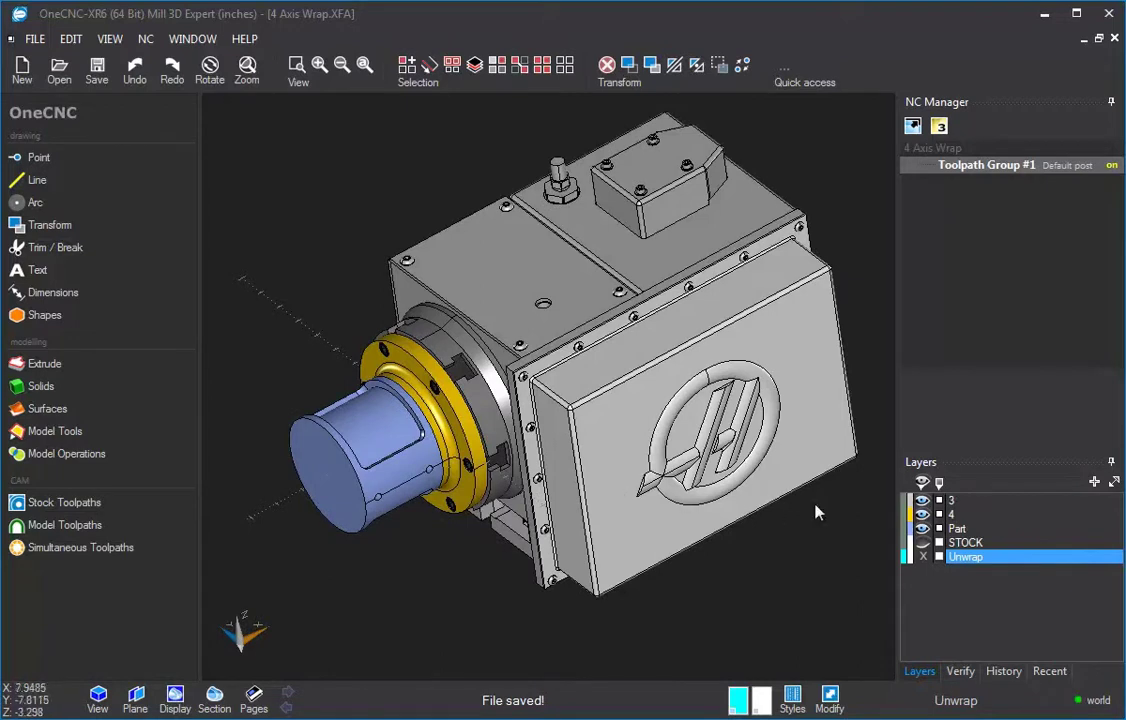
Step: Hide the machine body and chuck layers (4 and 3) and frame the cylindrical part
{"action": "left_click", "coordinate": [922, 514]}
{"action": "left_click", "coordinate": [922, 500]}
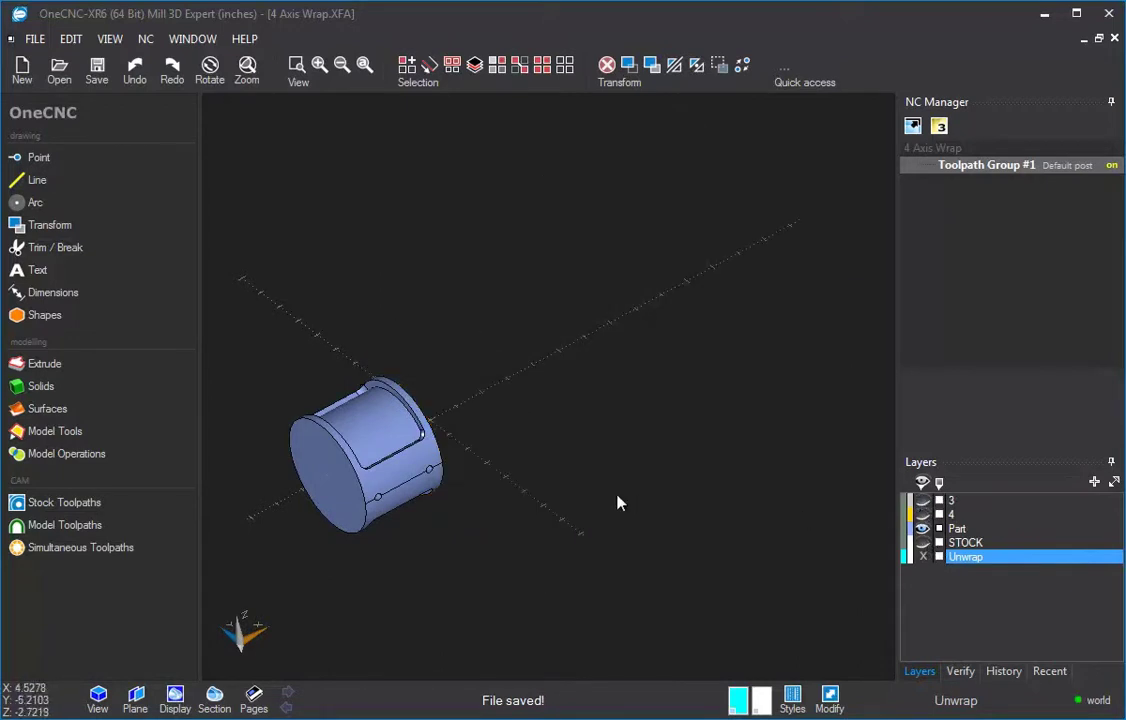
{"action": "middle_click_drag", "start_coordinate": [447, 483], "coordinate": [485, 344]}
{"action": "scroll", "coordinate": [648, 460], "scroll_direction": "up", "scroll_amount": 3}
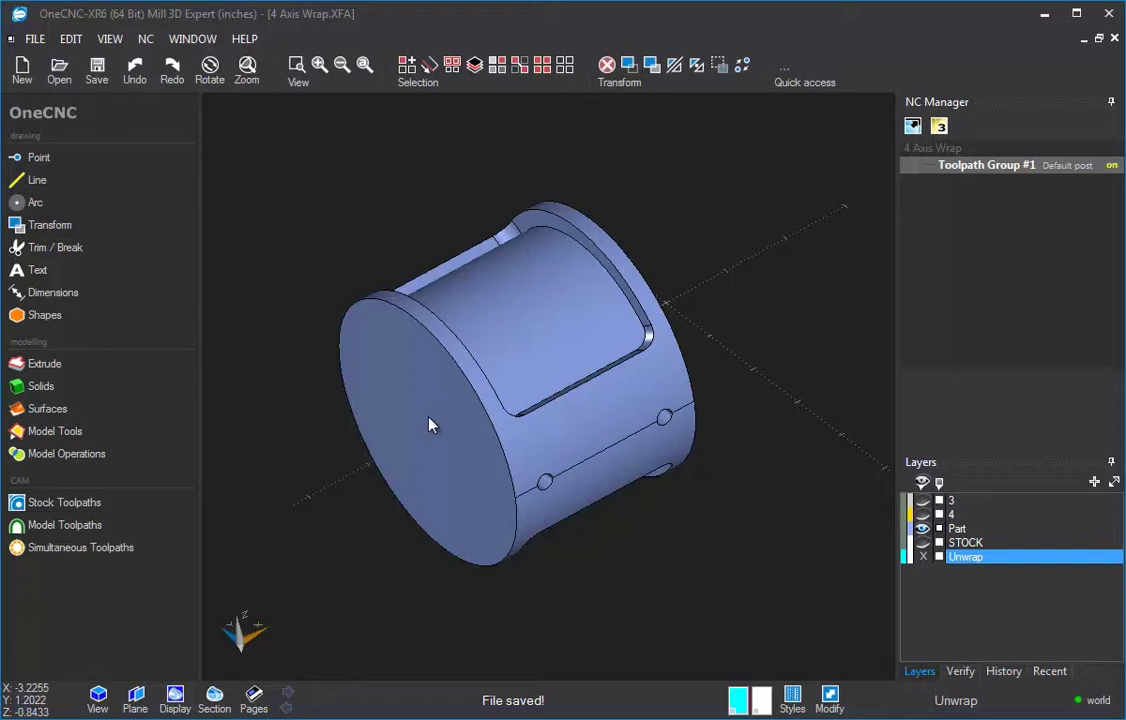
{"action": "mouse_move", "coordinate": [611, 447]}
{"action": "middle_mouse_down"}
{"action": "mouse_move", "coordinate": [580, 422]}
{"action": "mouse_move", "coordinate": [615, 433]}
{"action": "mouse_move", "coordinate": [615, 445]}
{"action": "middle_mouse_up"}
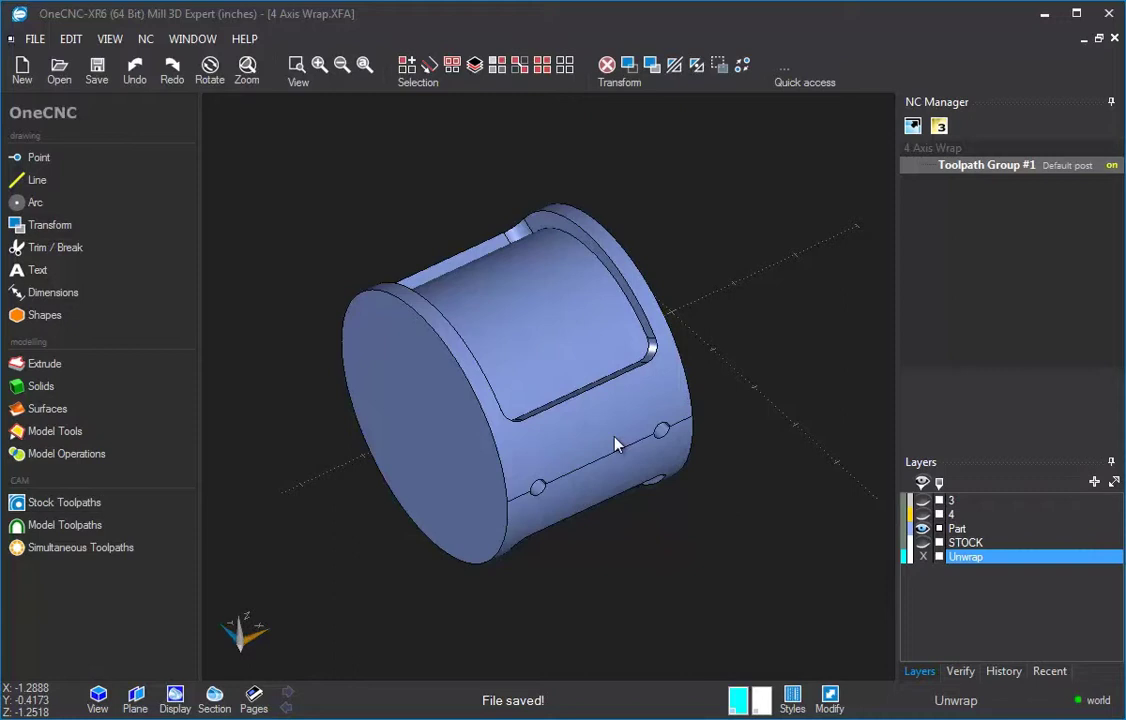
{"action": "middle_click_drag", "start_coordinate": [661, 427], "coordinate": [606, 504]}
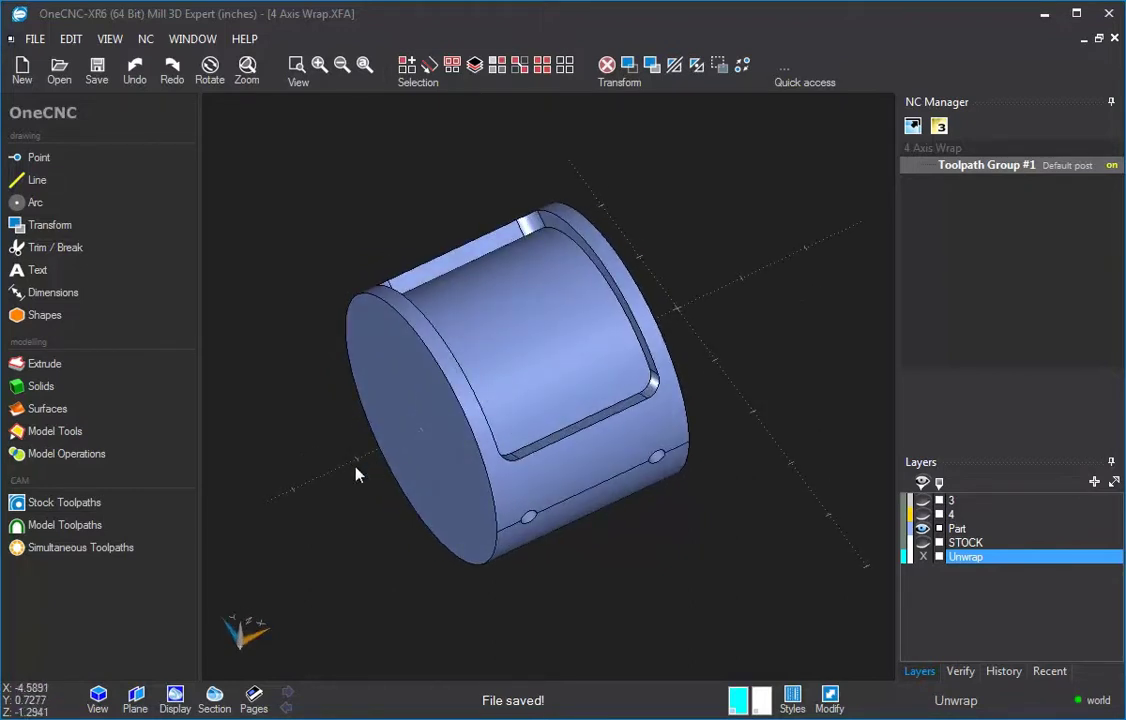
{"action": "middle_click_drag", "start_coordinate": [603, 327], "coordinate": [546, 352]}
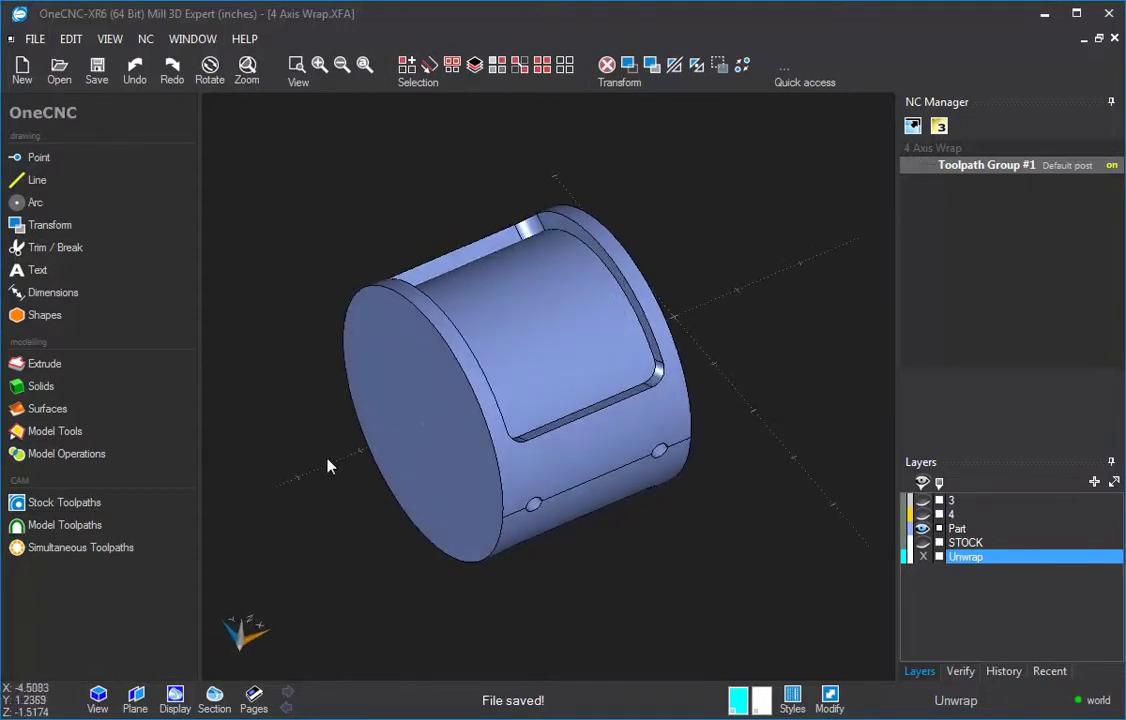
{"action": "middle_click_drag", "start_coordinate": [803, 289], "coordinate": [584, 414]}
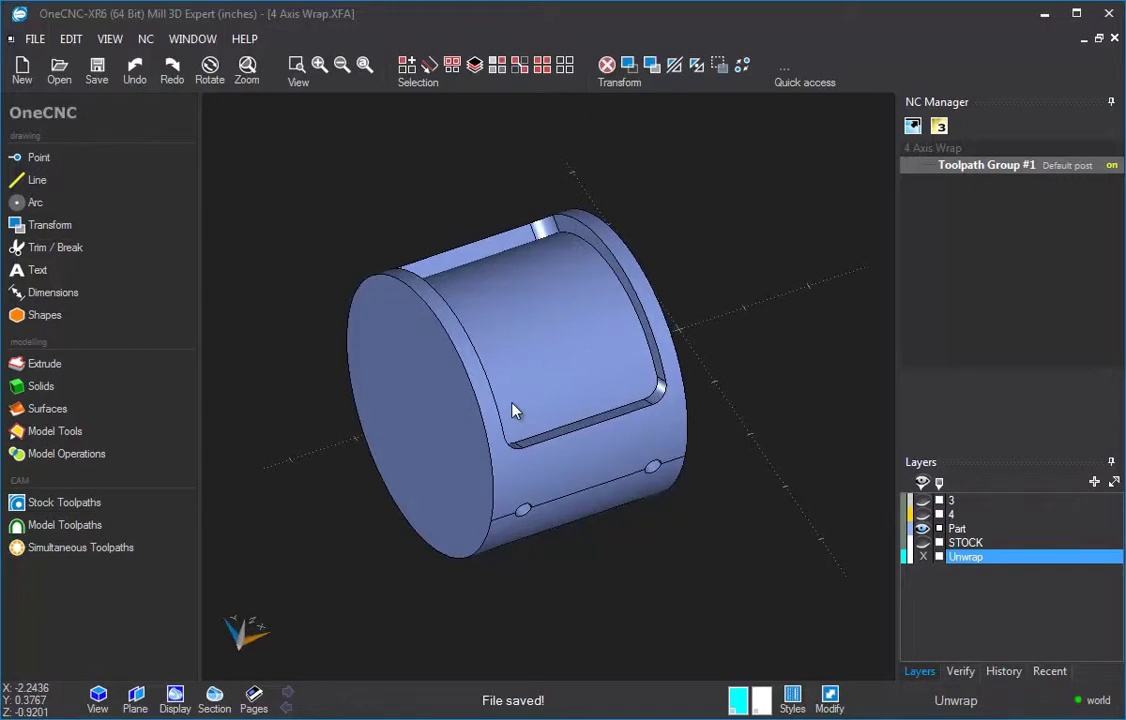
{"action": "middle_click_drag", "start_coordinate": [570, 392], "coordinate": [482, 313]}
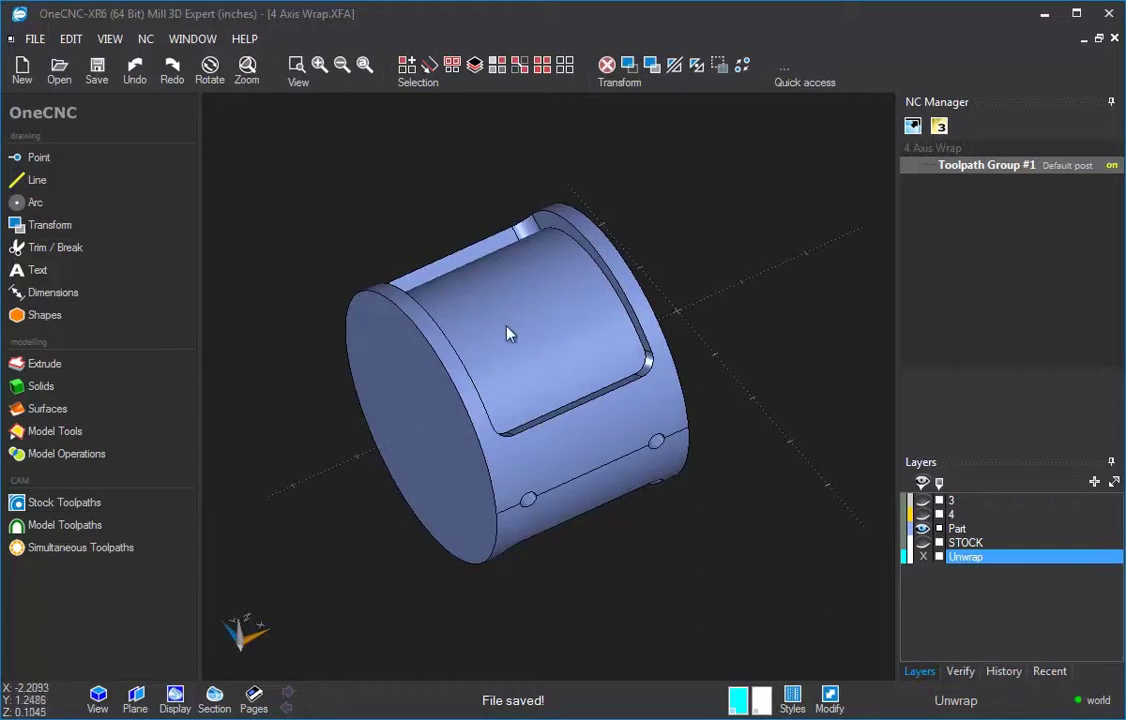
{"action": "middle_click_drag", "start_coordinate": [510, 329], "coordinate": [557, 350]}
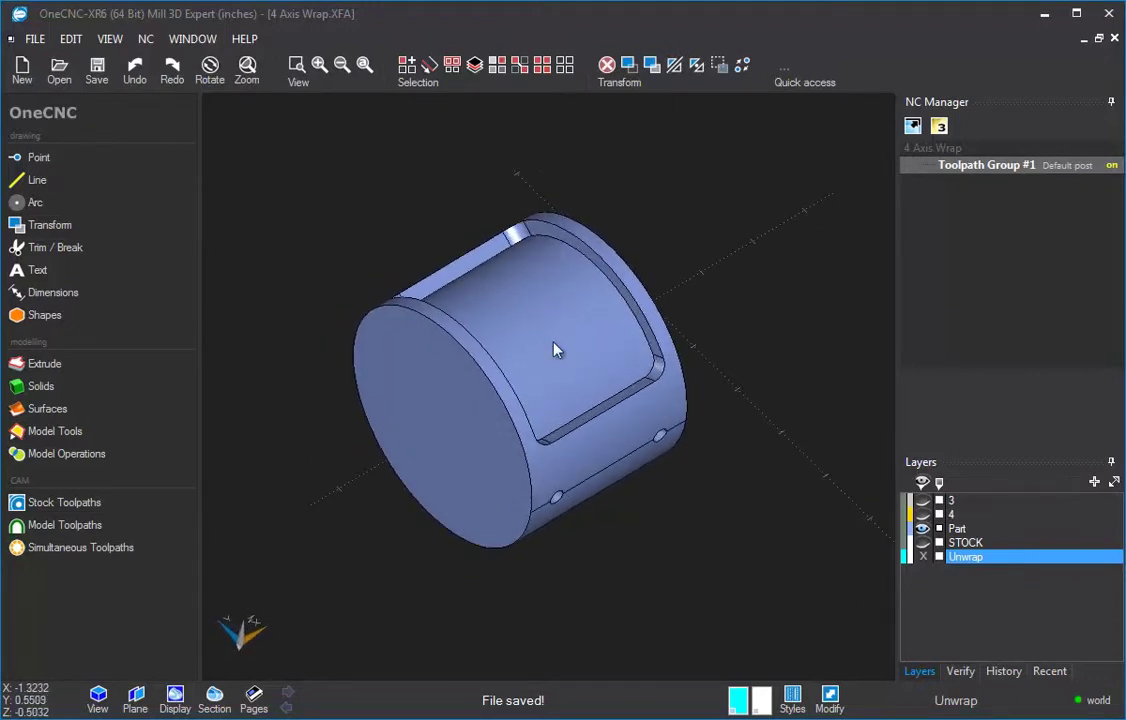
{"action": "middle_click_drag", "start_coordinate": [546, 425], "coordinate": [510, 416]}
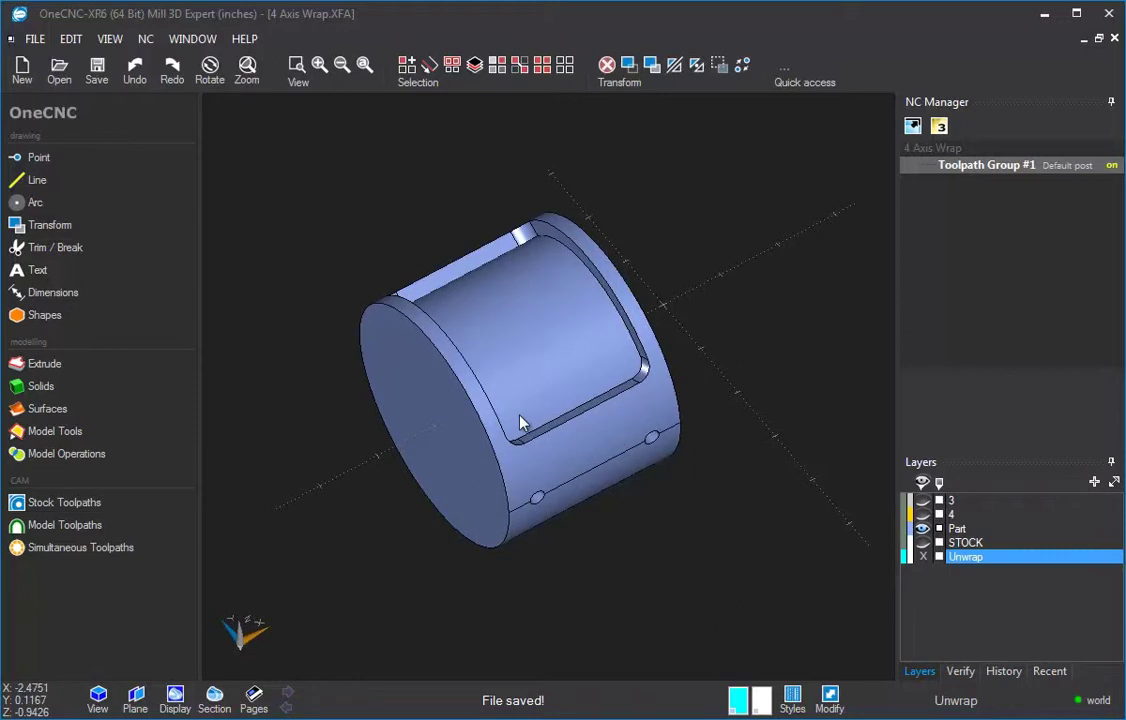
{"action": "middle_click_drag", "start_coordinate": [586, 425], "coordinate": [480, 385]}
{"action": "key", "text": "t"}
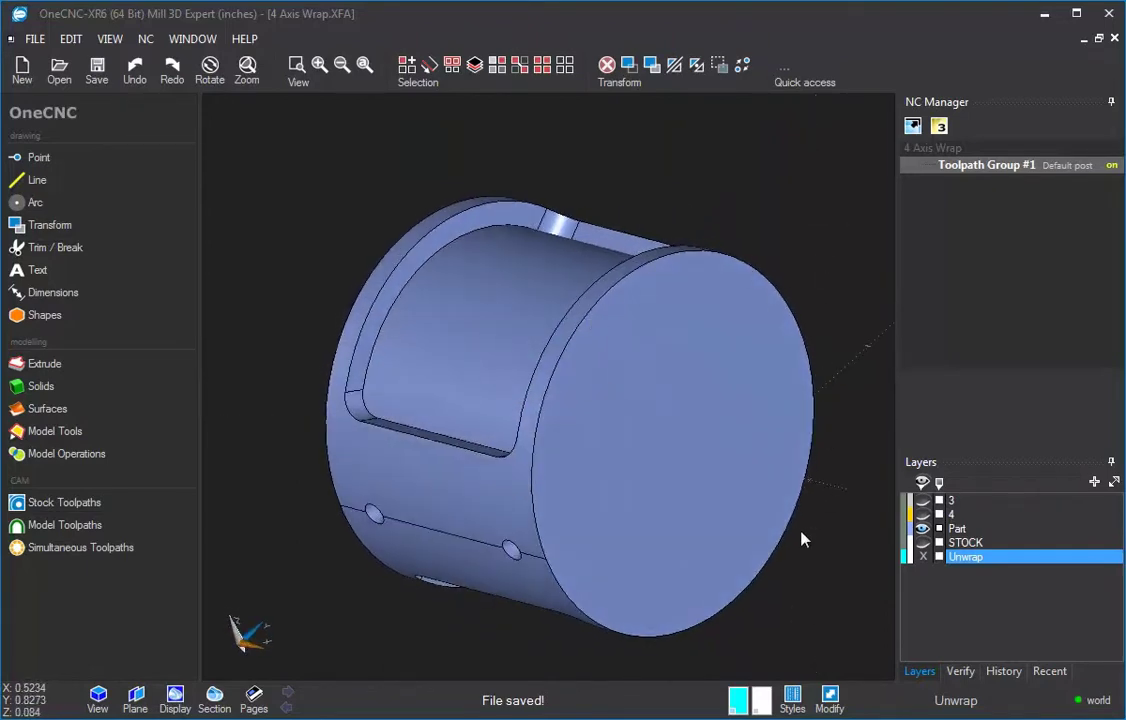
{"action": "middle_click_drag", "start_coordinate": [734, 513], "coordinate": [661, 367]}
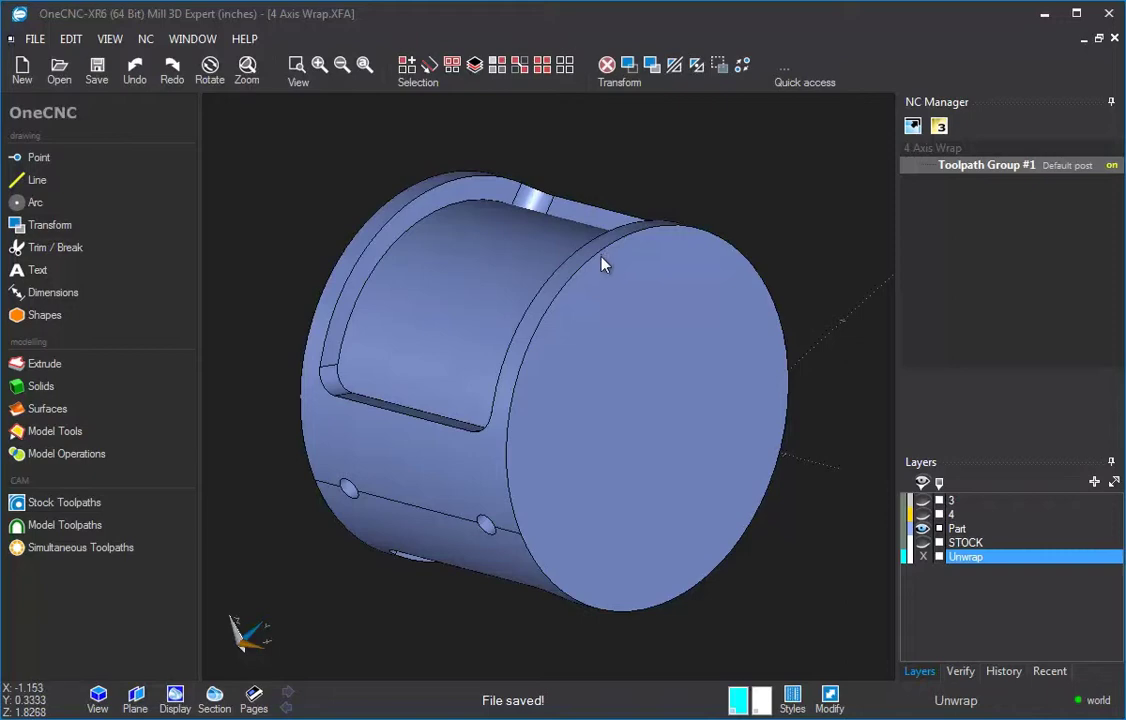
{"action": "middle_click_drag", "start_coordinate": [626, 337], "coordinate": [635, 393]}
{"action": "middle_click_drag", "start_coordinate": [447, 518], "coordinate": [403, 437]}
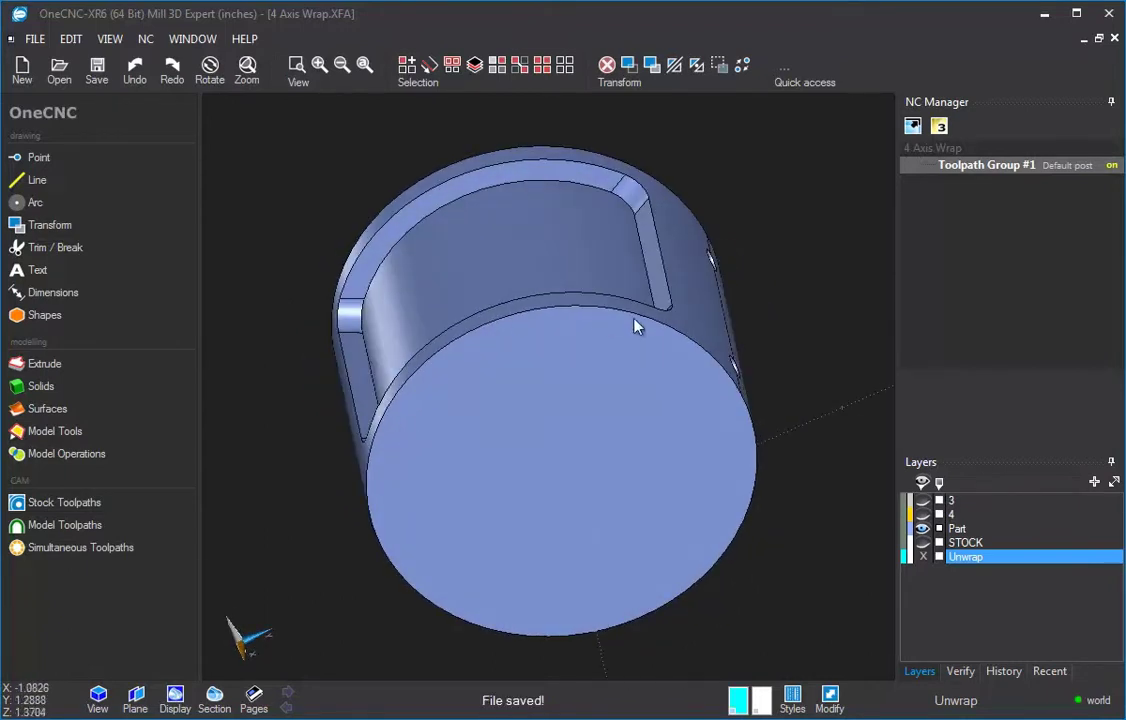
{"action": "middle_click_drag", "start_coordinate": [648, 400], "coordinate": [812, 396]}
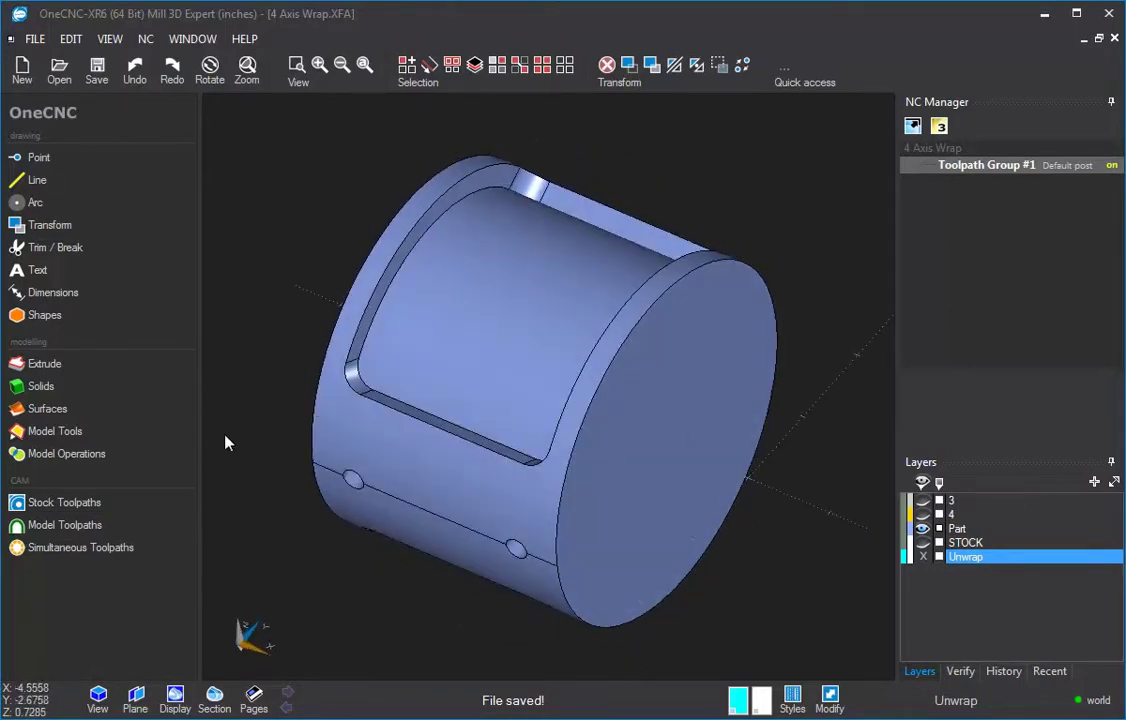
Step: Use Unwrap cylinder on the pocketed surface to lay a flat cyan outline beside the part
{"action": "left_click", "coordinate": [70, 431]}
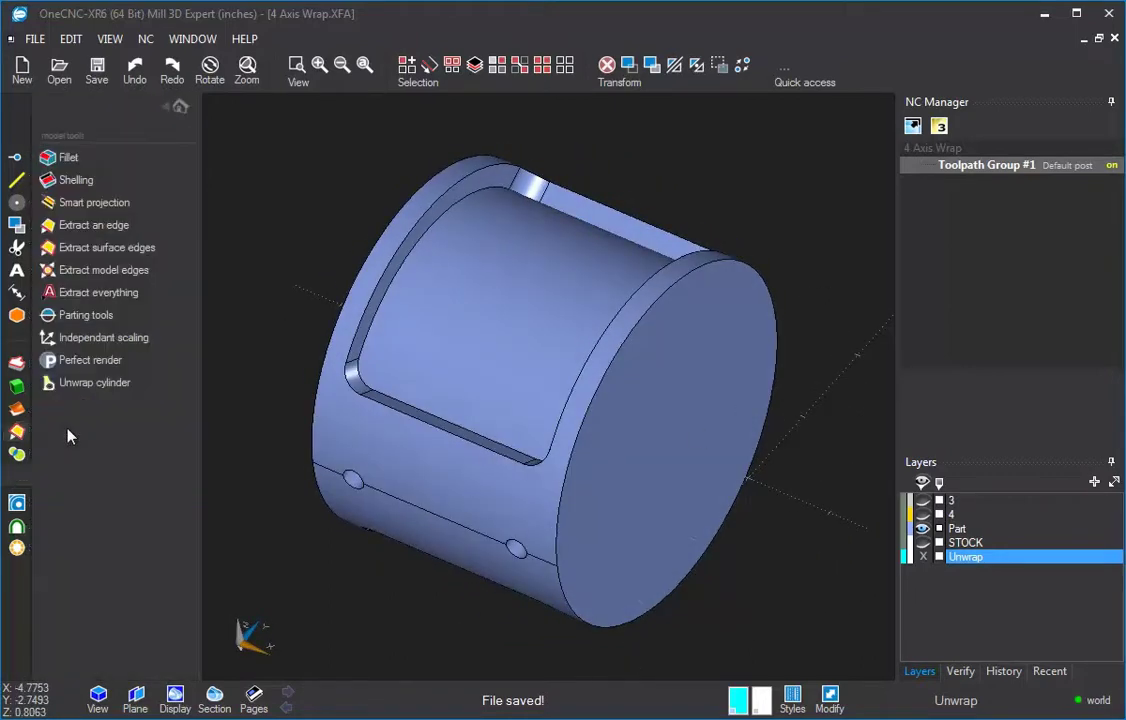
{"action": "left_click", "coordinate": [93, 384]}
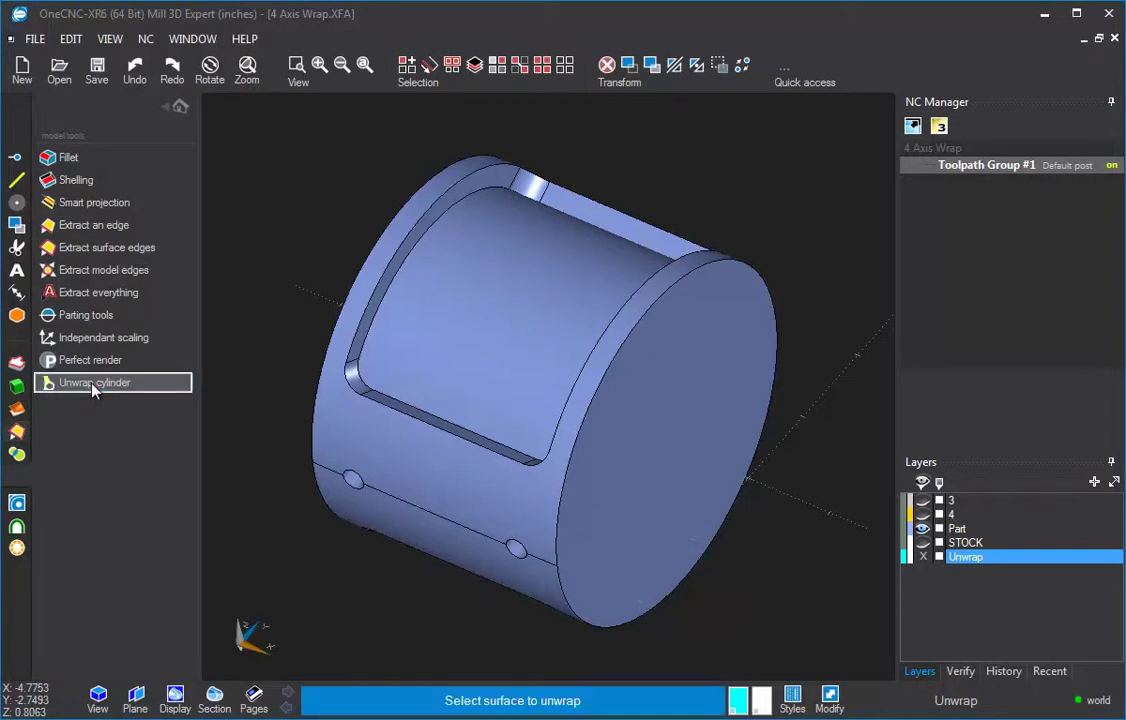
{"action": "left_click", "coordinate": [441, 485]}
{"action": "scroll", "coordinate": [600, 515], "scroll_direction": "down", "scroll_amount": 5}
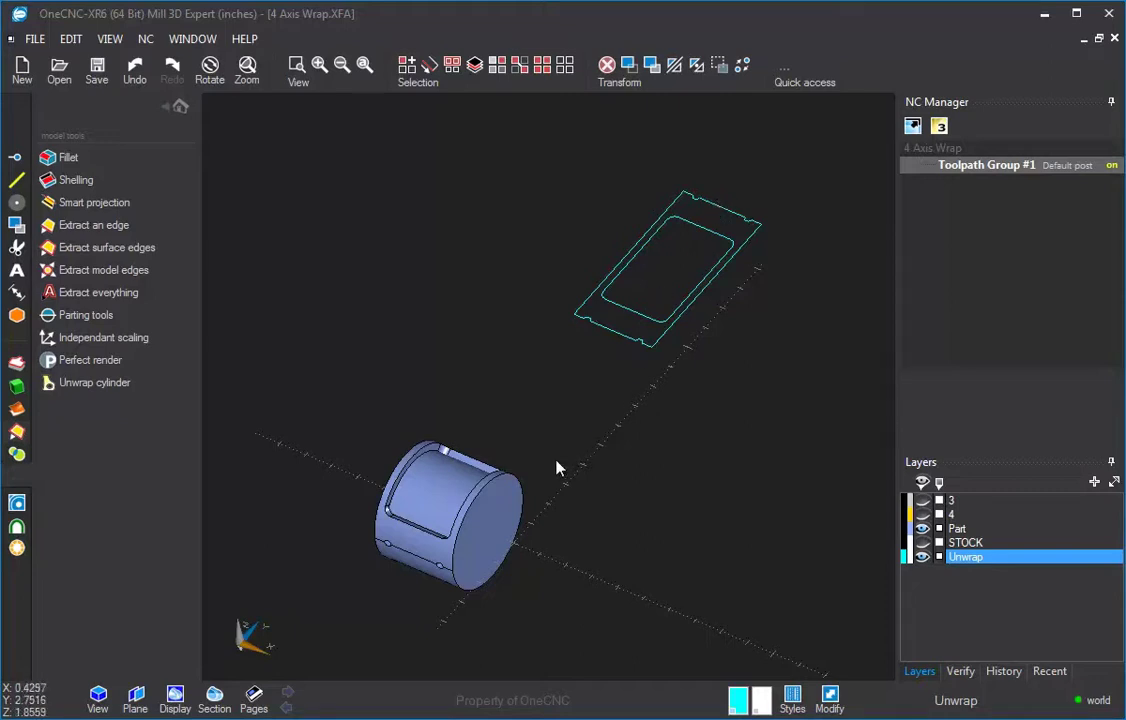
Step: Switch the geometry colour to yellow and unwrap the cylinder's opposite pocketed surface
{"action": "left_click", "coordinate": [742, 708]}
{"action": "left_click", "coordinate": [767, 640]}
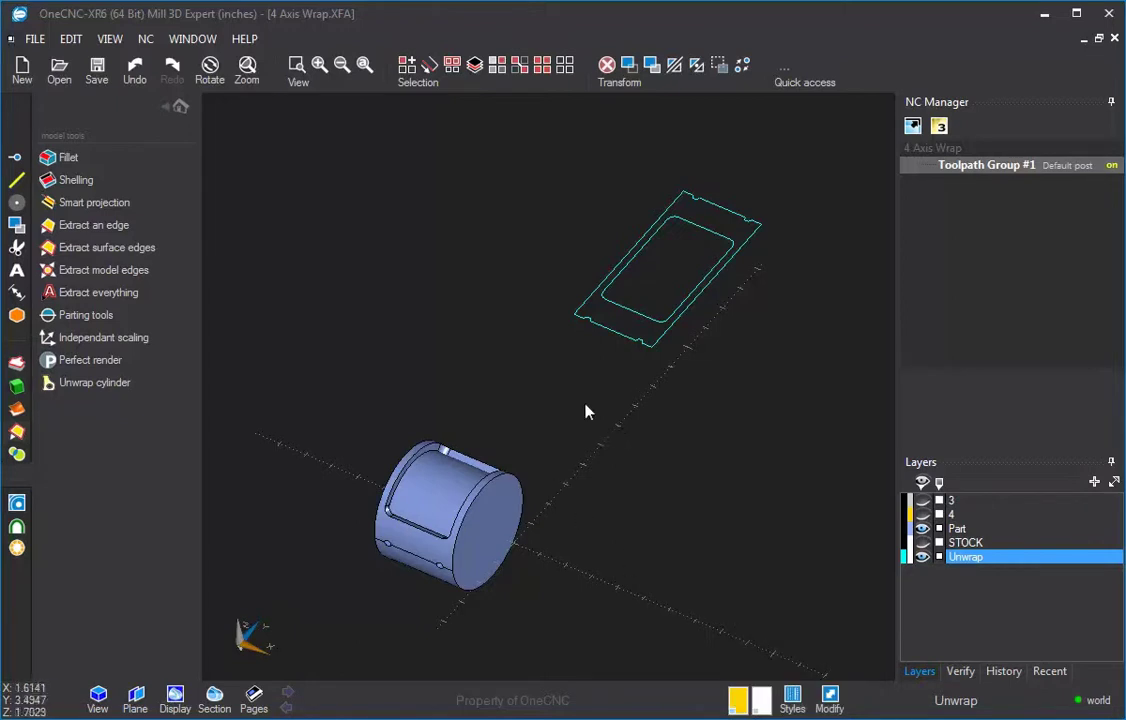
{"action": "left_click", "coordinate": [112, 384]}
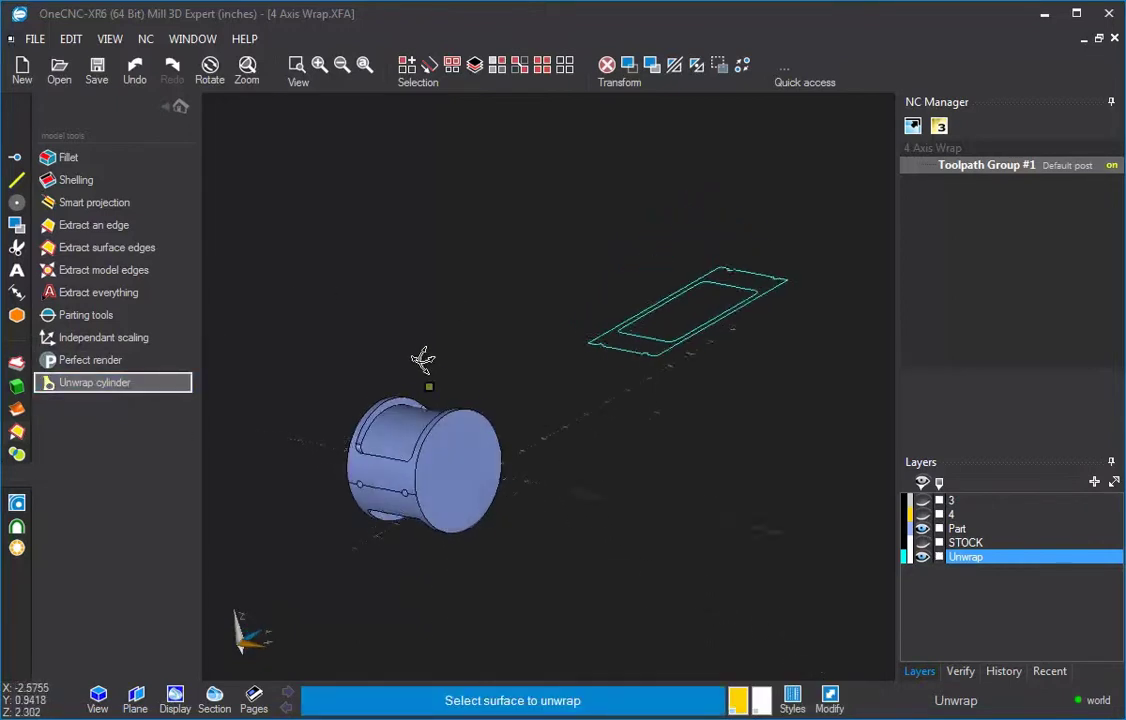
{"action": "middle_click_drag", "start_coordinate": [422, 375], "coordinate": [510, 503]}
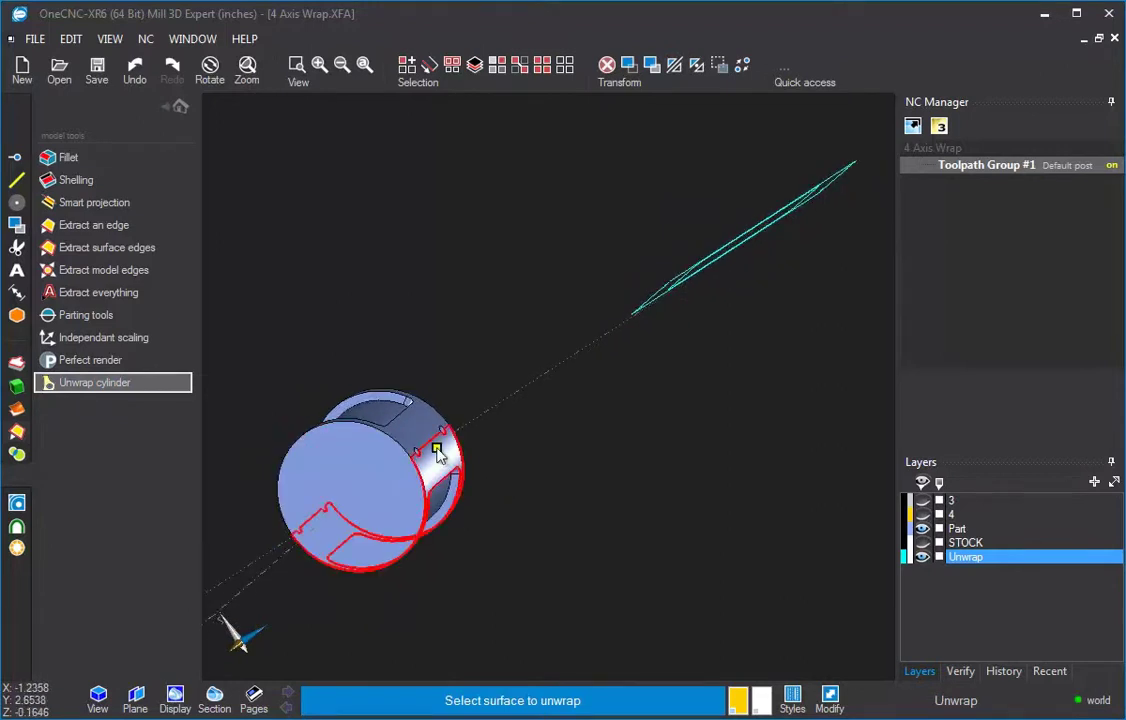
{"action": "middle_click_drag", "start_coordinate": [447, 457], "coordinate": [689, 461]}
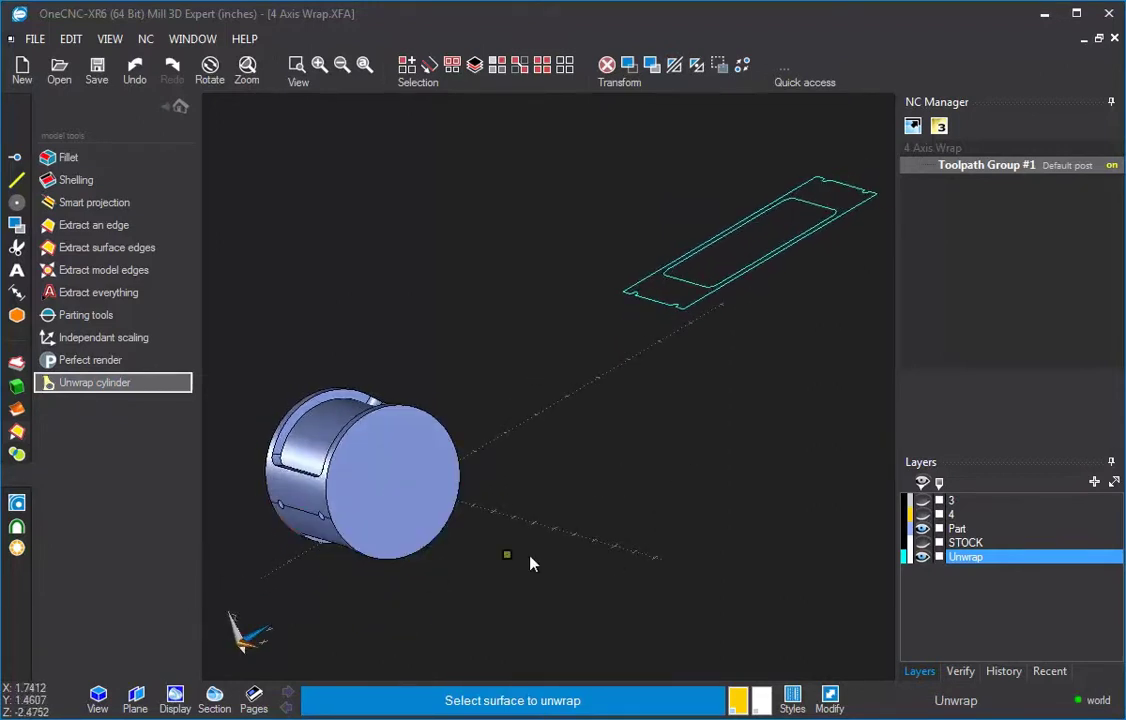
{"action": "left_click", "coordinate": [322, 535]}
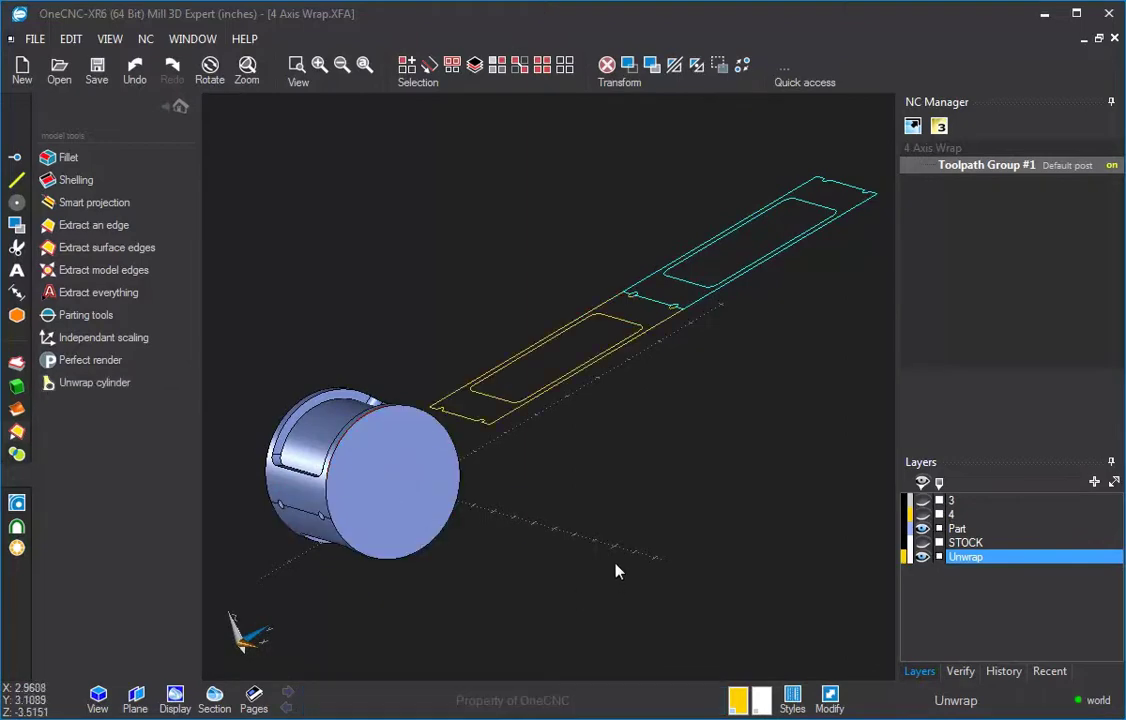
Step: Orbit, pan and zoom to view the cyan and yellow outlines end to end
{"action": "mouse_move", "coordinate": [616, 570]}
{"action": "middle_mouse_down"}
{"action": "mouse_move", "coordinate": [675, 565]}
{"action": "mouse_move", "coordinate": [661, 573]}
{"action": "middle_mouse_up"}
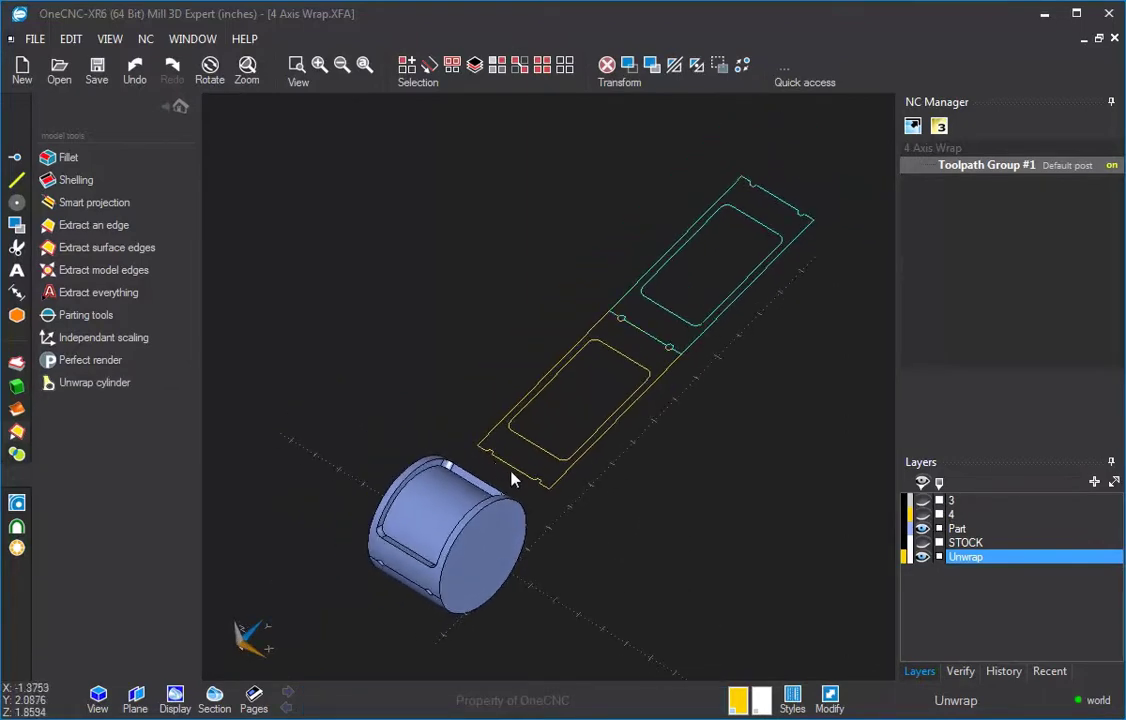
{"action": "scroll", "coordinate": [520, 485], "scroll_direction": "up", "scroll_amount": 5}
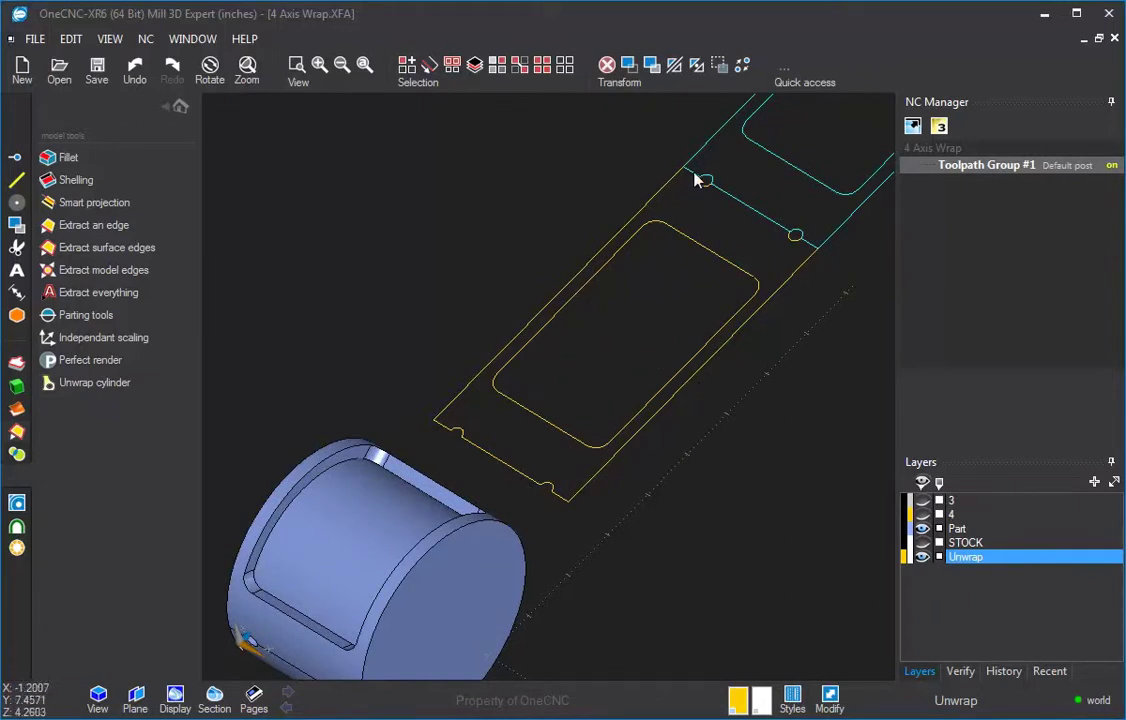
{"action": "scroll", "coordinate": [700, 358], "scroll_direction": "down", "scroll_amount": 5}
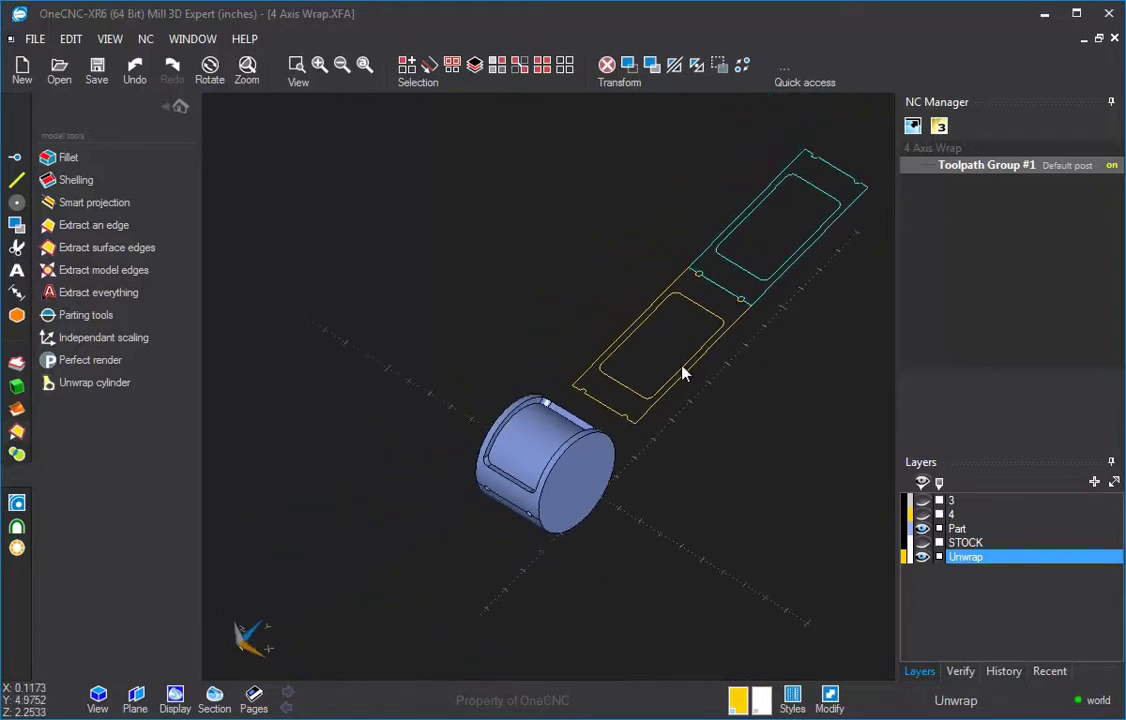
{"action": "middle_click_drag", "start_coordinate": [665, 367], "coordinate": [627, 393]}
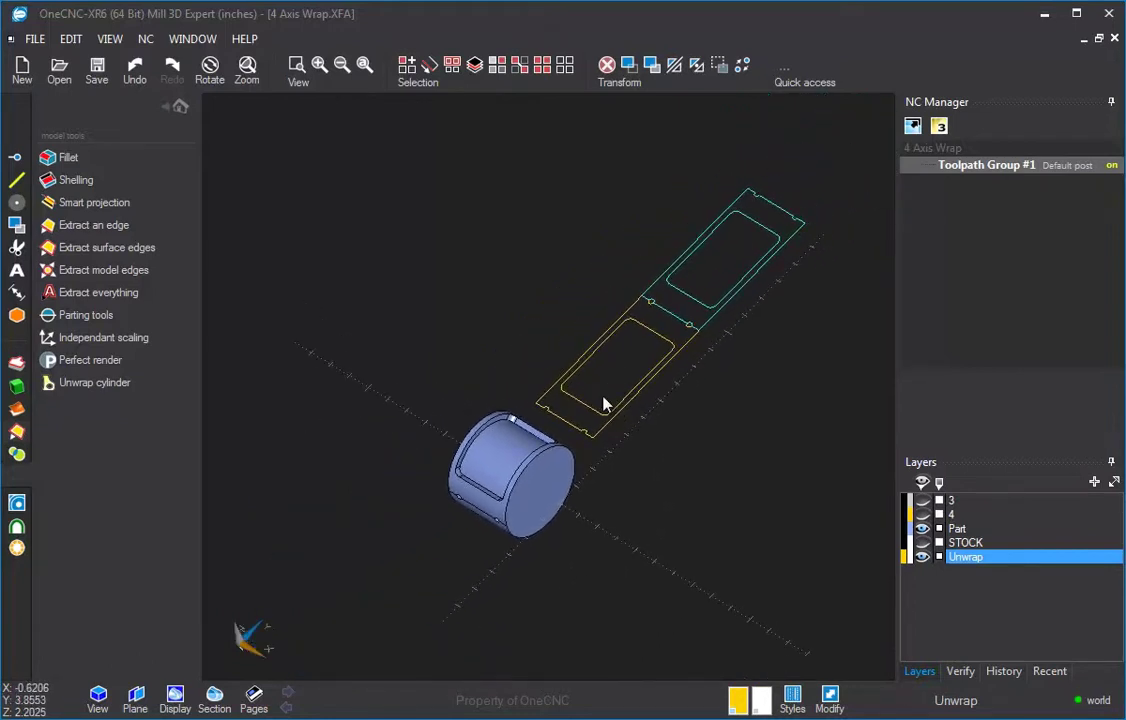
{"action": "scroll", "coordinate": [603, 404], "scroll_direction": "up", "scroll_amount": 1}
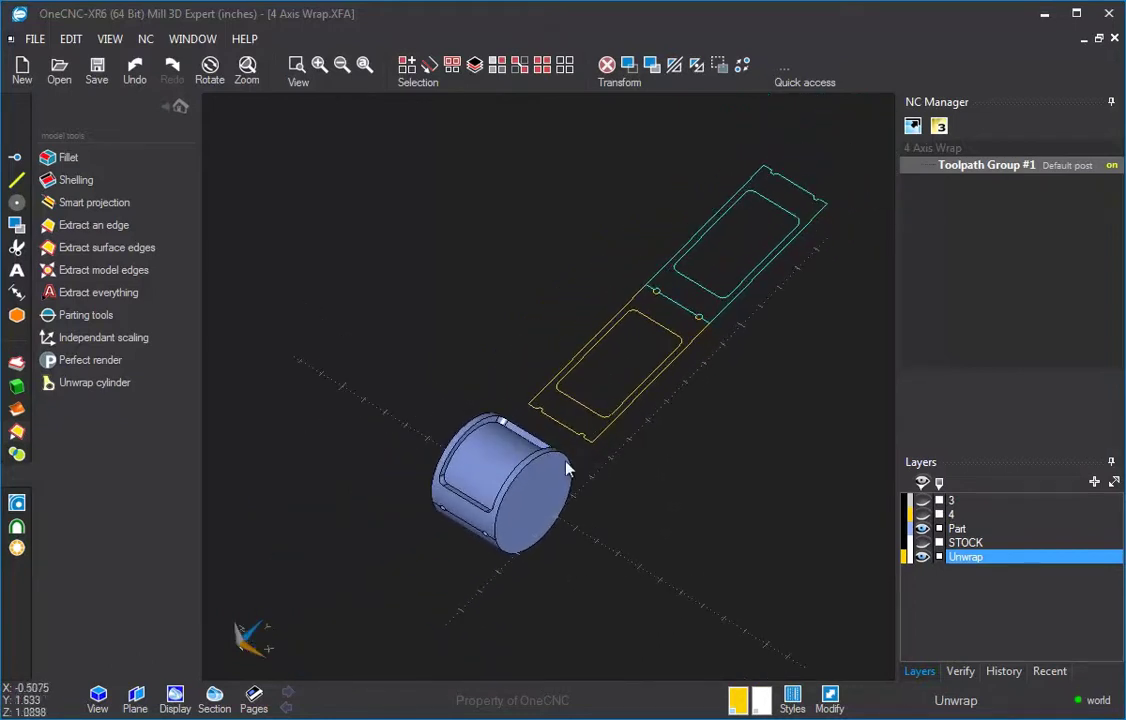
{"action": "scroll", "coordinate": [555, 474], "scroll_direction": "up", "scroll_amount": 2}
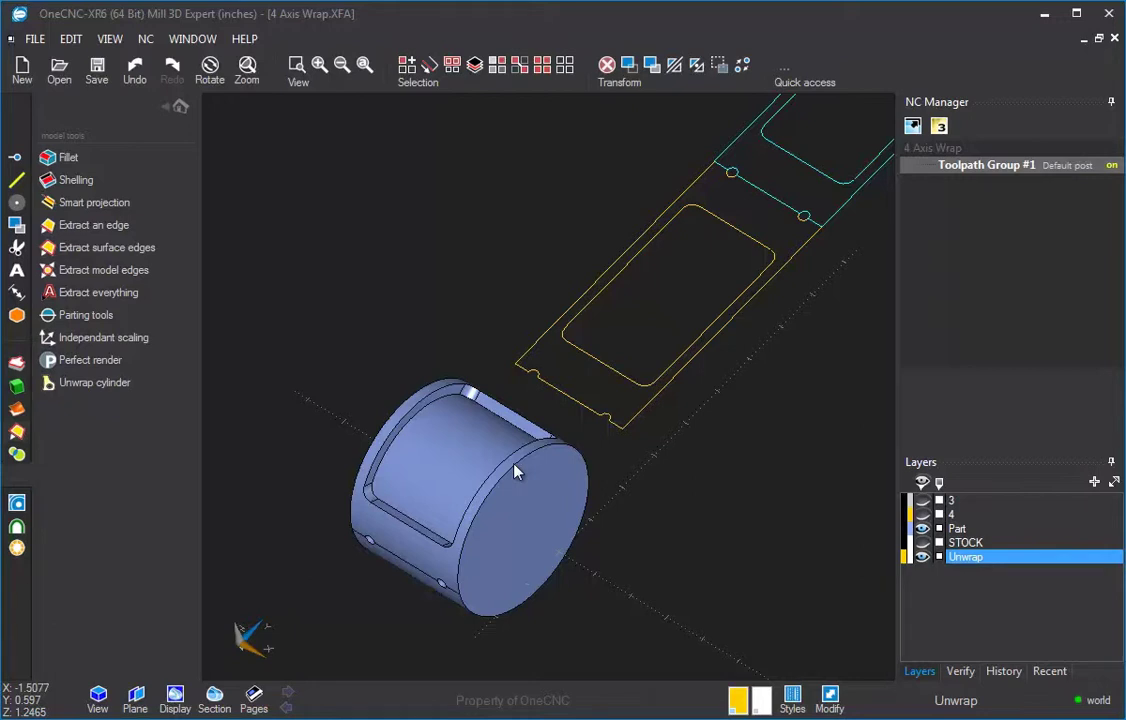
{"action": "scroll", "coordinate": [593, 505], "scroll_direction": "down", "scroll_amount": 2}
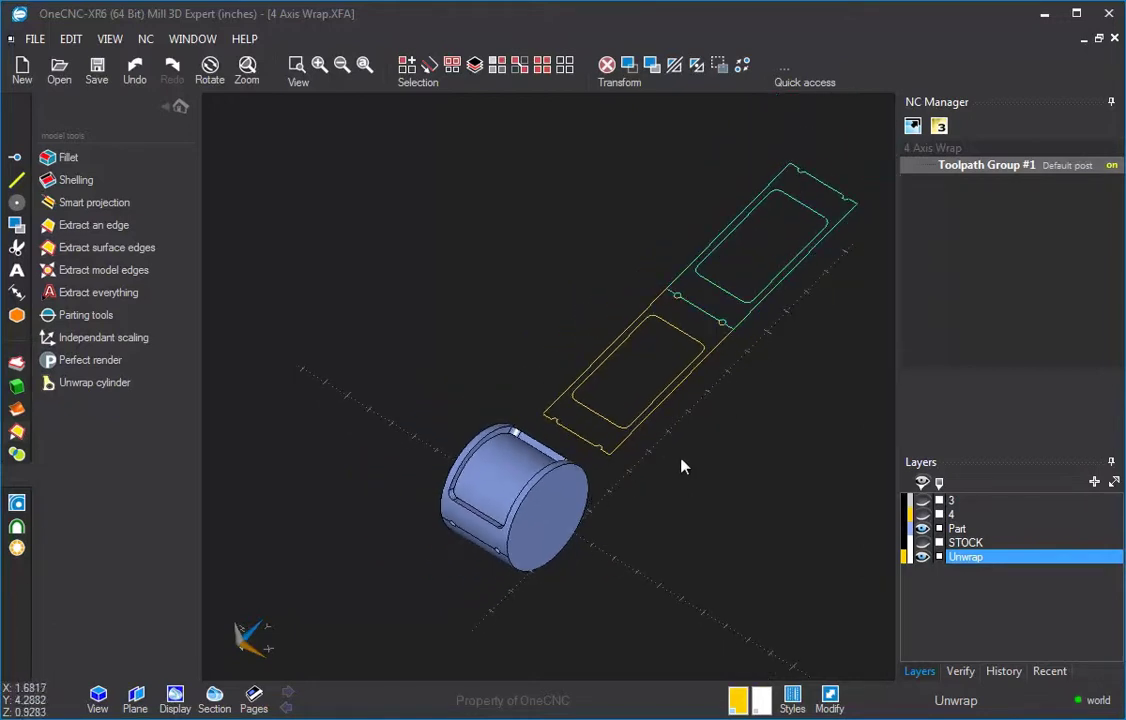
{"action": "middle_click_drag", "start_coordinate": [683, 465], "coordinate": [699, 440]}
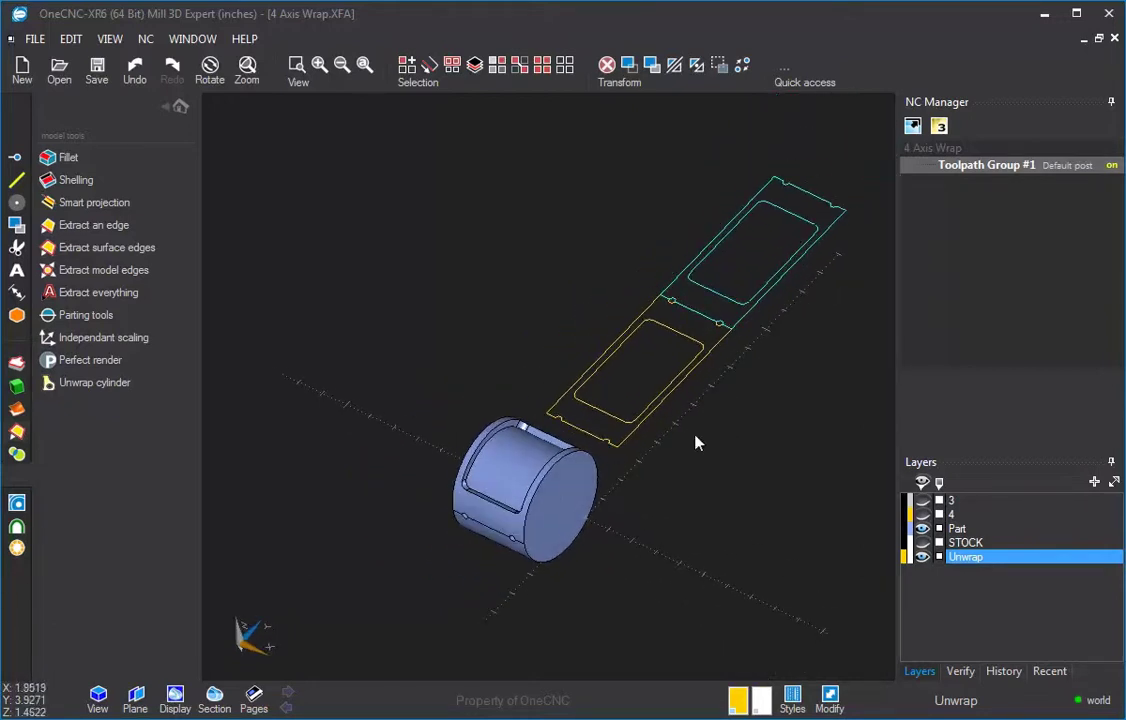
Step: Return to the main tool list and pan the part and outlines down-left in view
{"action": "left_click", "coordinate": [180, 107]}
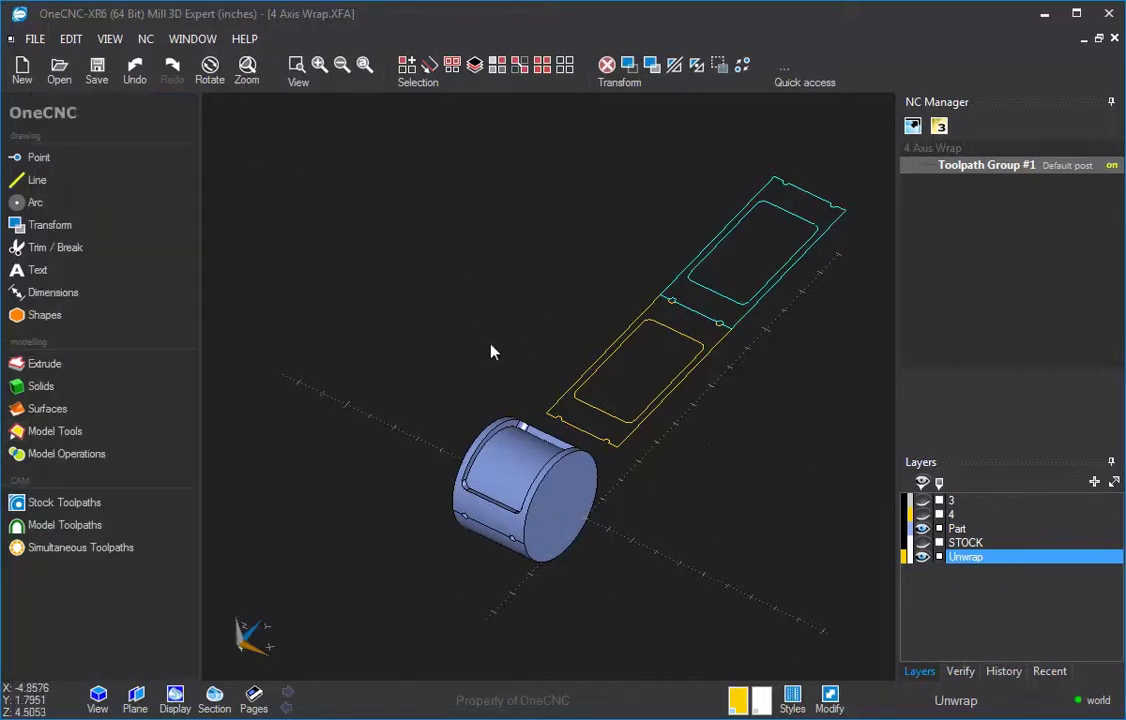
{"action": "middle_click_drag", "start_coordinate": [553, 390], "coordinate": [505, 327]}
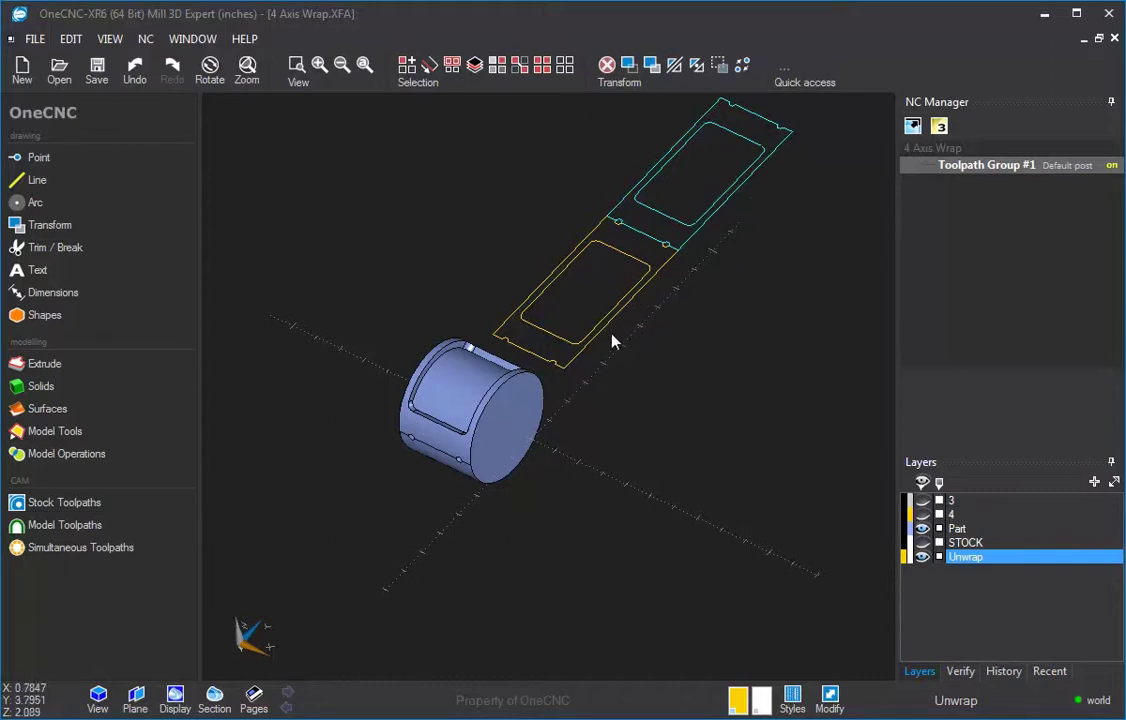
{"action": "middle_click_drag", "start_coordinate": [608, 327], "coordinate": [563, 377]}
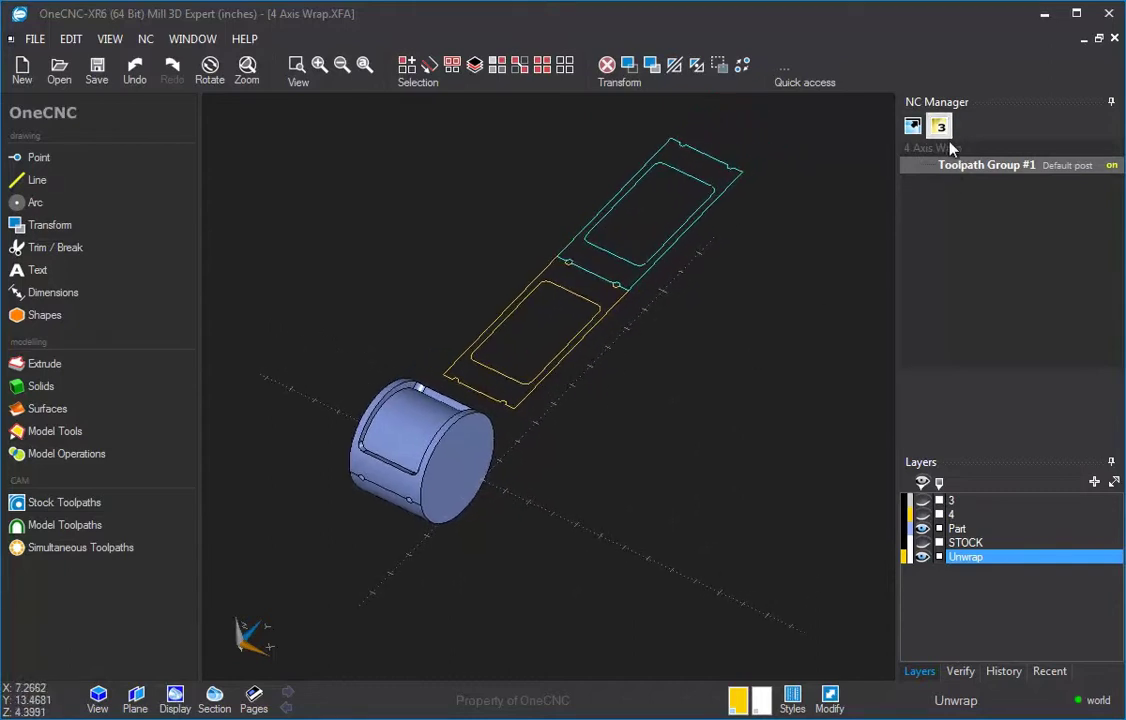
Step: Open NC Processing for Toolpath Group #1, showing the Default post with status On
{"action": "right_click", "coordinate": [1057, 175]}
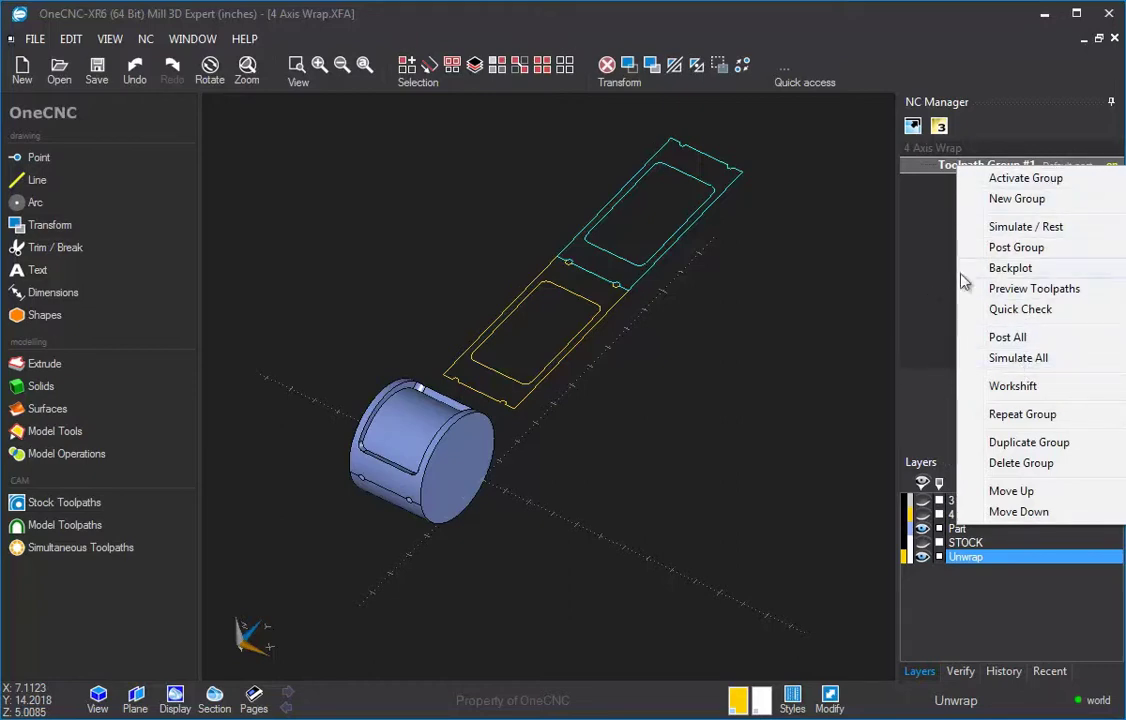
{"action": "left_click", "coordinate": [1012, 250]}
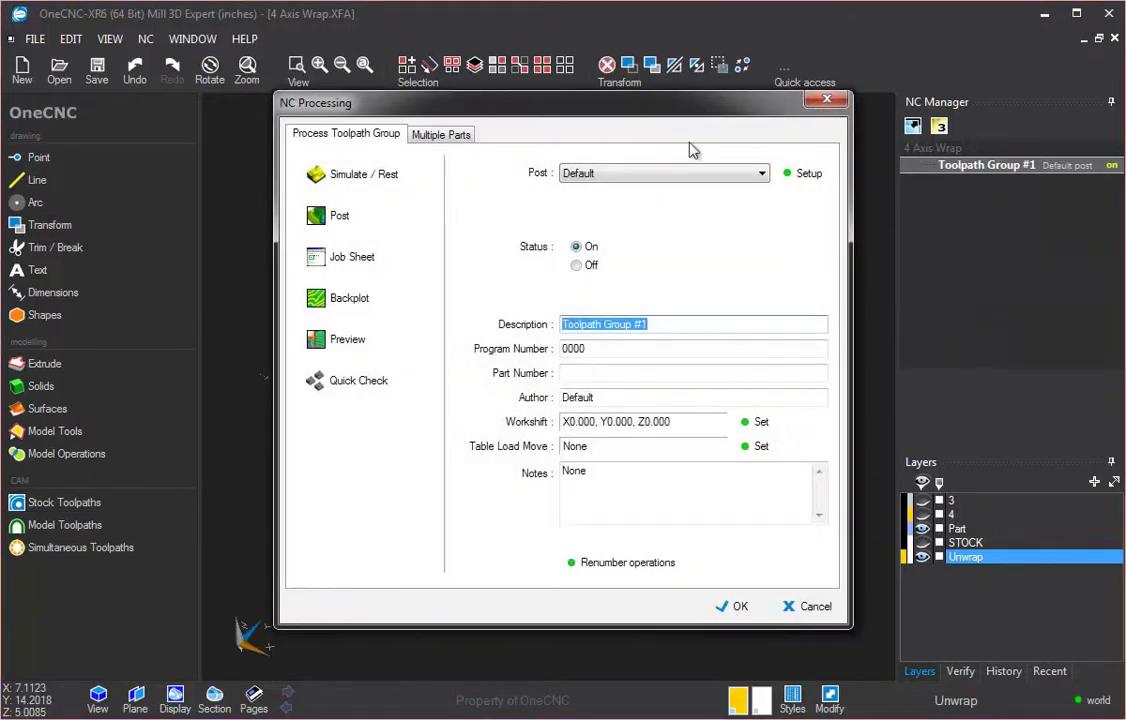
{"action": "left_click", "coordinate": [813, 608]}
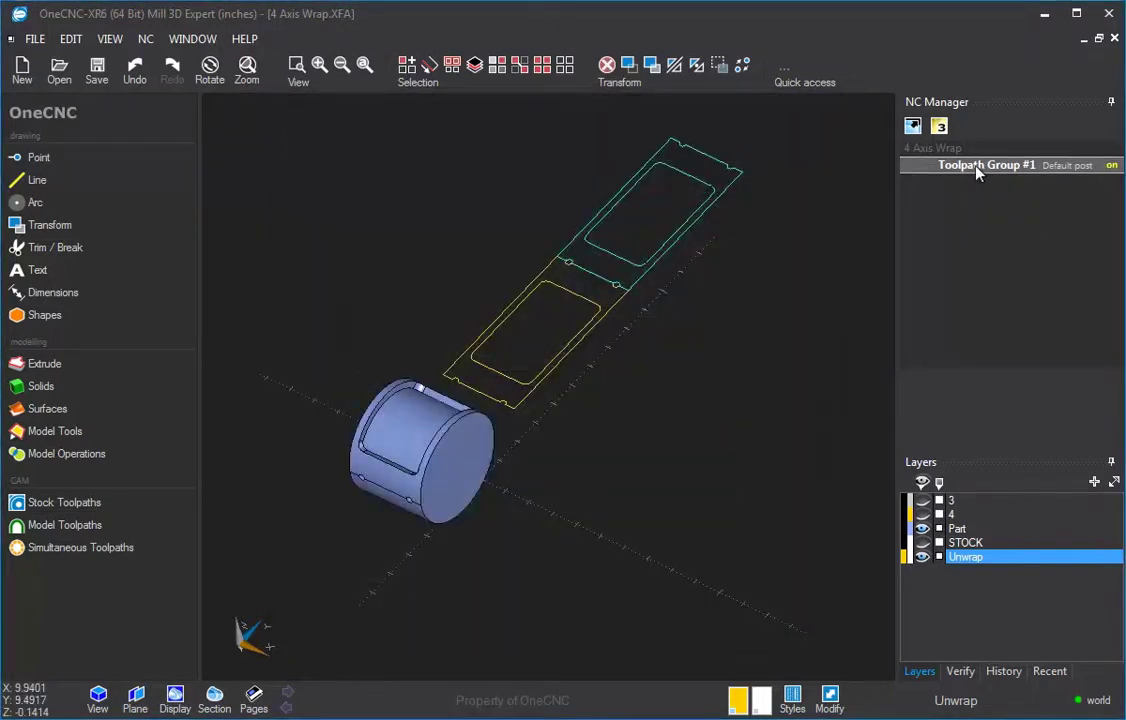
{"action": "double_click", "coordinate": [975, 168]}
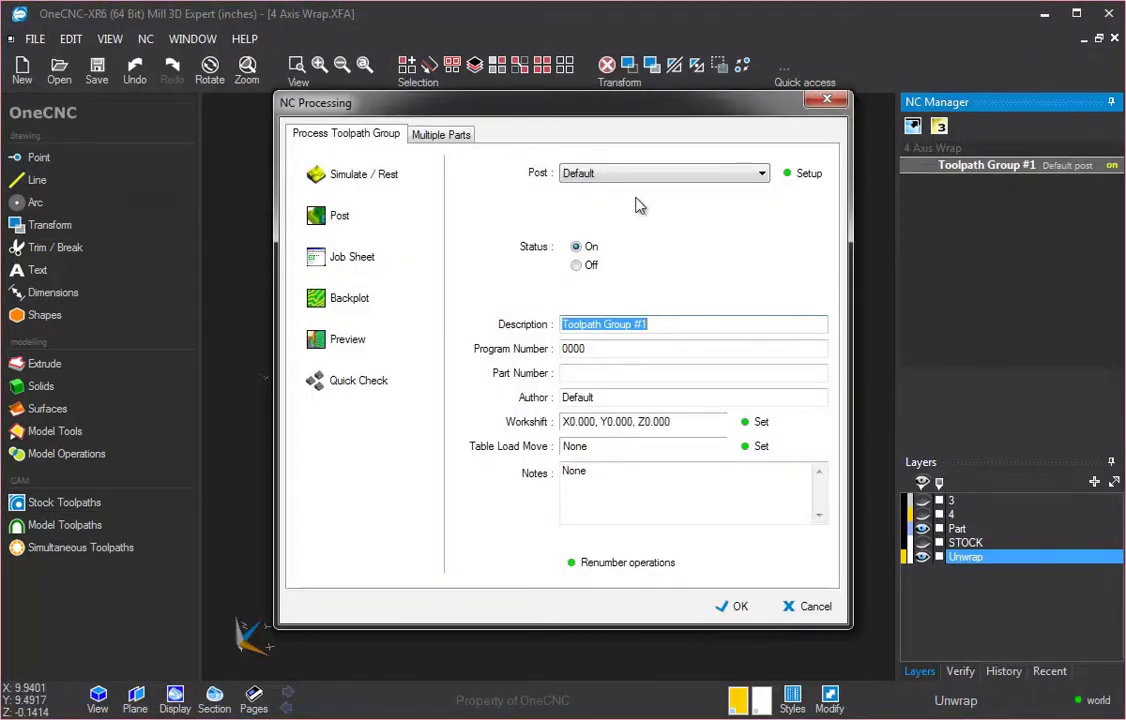
Step: Check the post's multiaxis 4th Axis Wrap limits of -360 and 360, then close both dialogs
{"action": "left_click", "coordinate": [809, 174]}
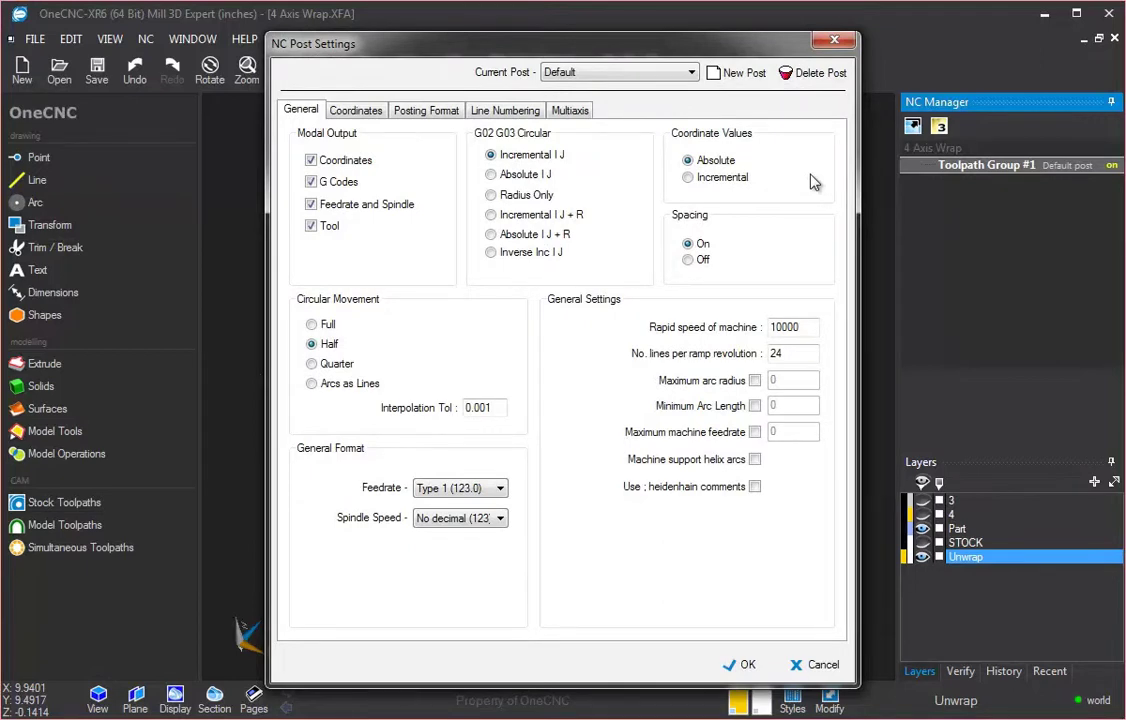
{"action": "left_click", "coordinate": [570, 112]}
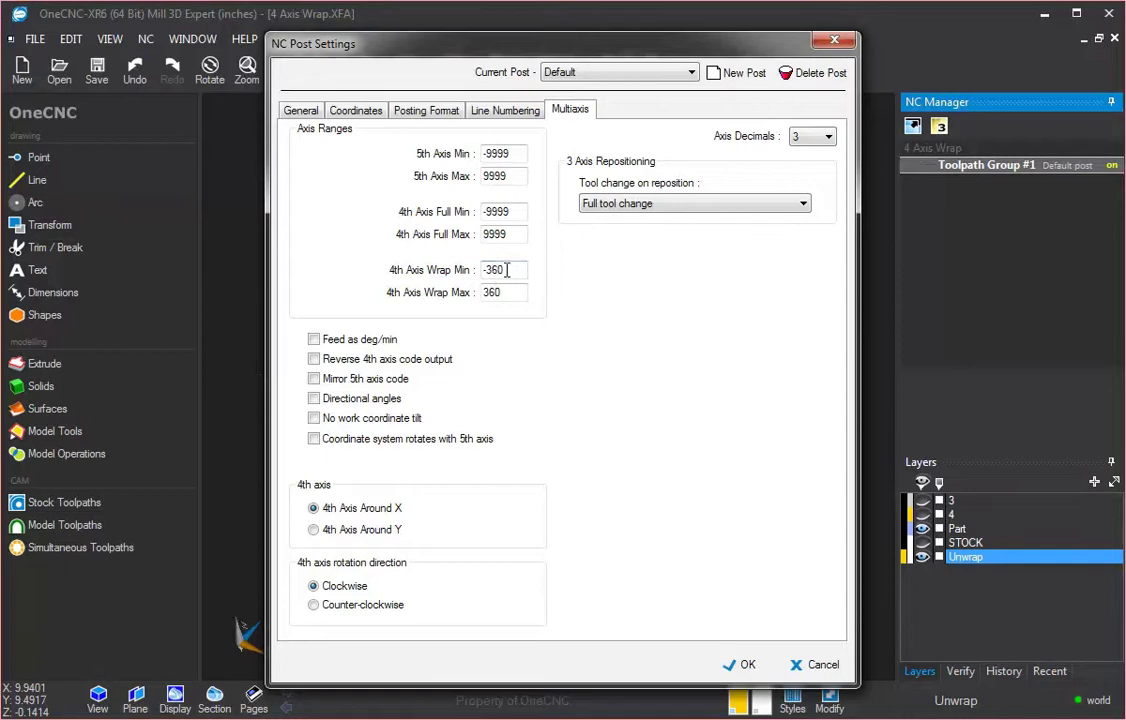
{"action": "left_click_drag", "start_coordinate": [512, 272], "coordinate": [440, 240]}
{"action": "left_click_drag", "start_coordinate": [513, 294], "coordinate": [483, 292]}
{"action": "left_click", "coordinate": [738, 664]}
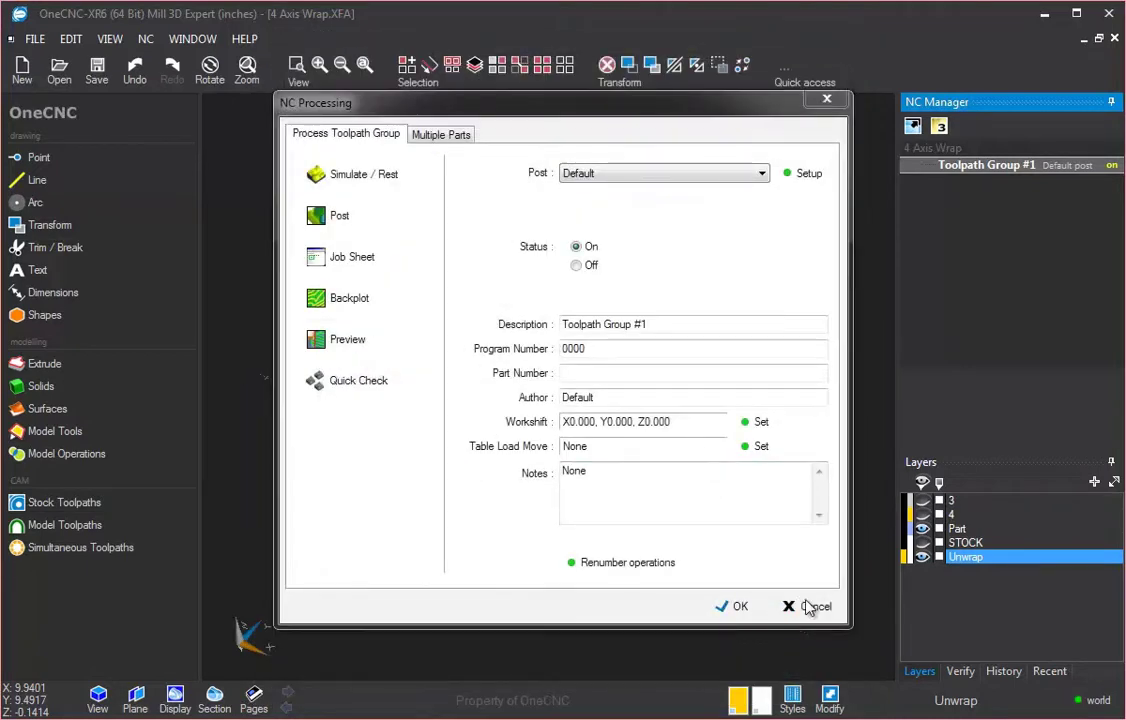
{"action": "left_click", "coordinate": [816, 605]}
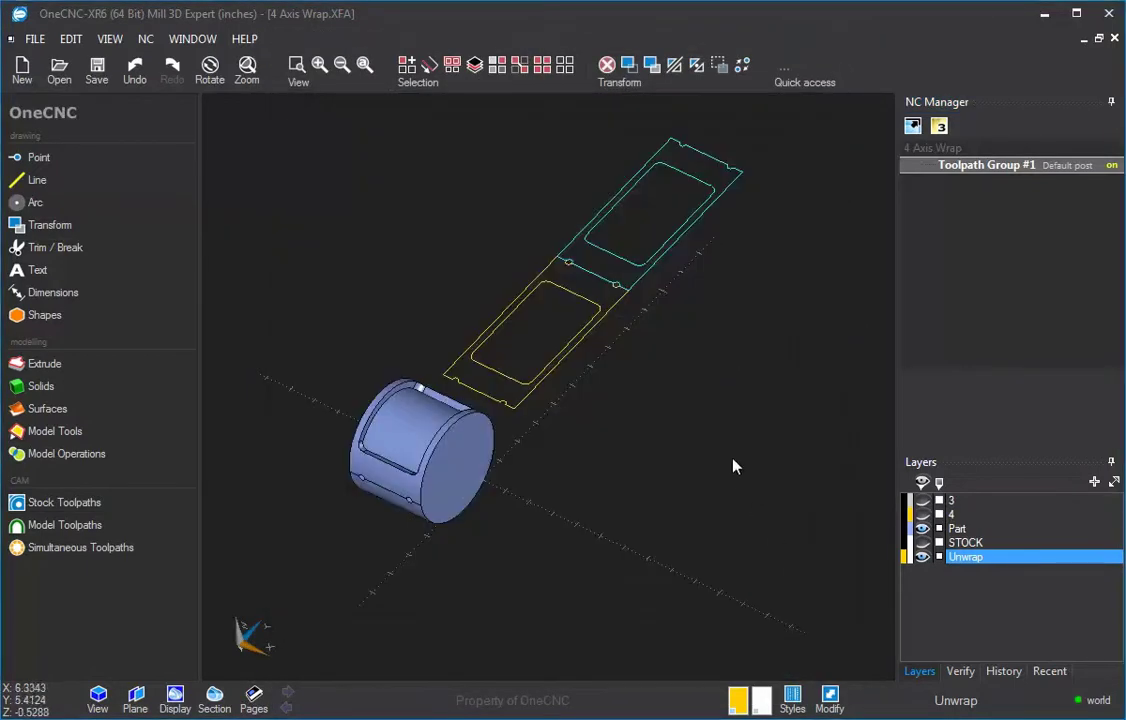
Step: Set machining to 4 Axis Wrap about X with material diameter 4 and length -6
{"action": "left_click", "coordinate": [941, 128]}
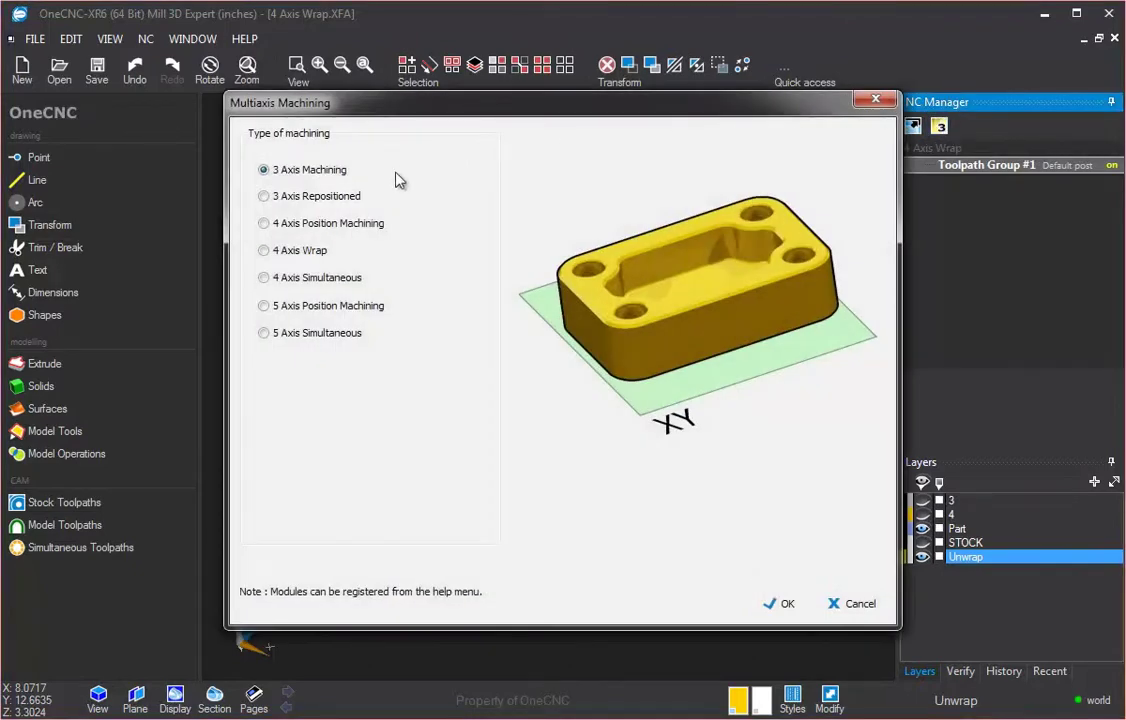
{"action": "left_click", "coordinate": [263, 251]}
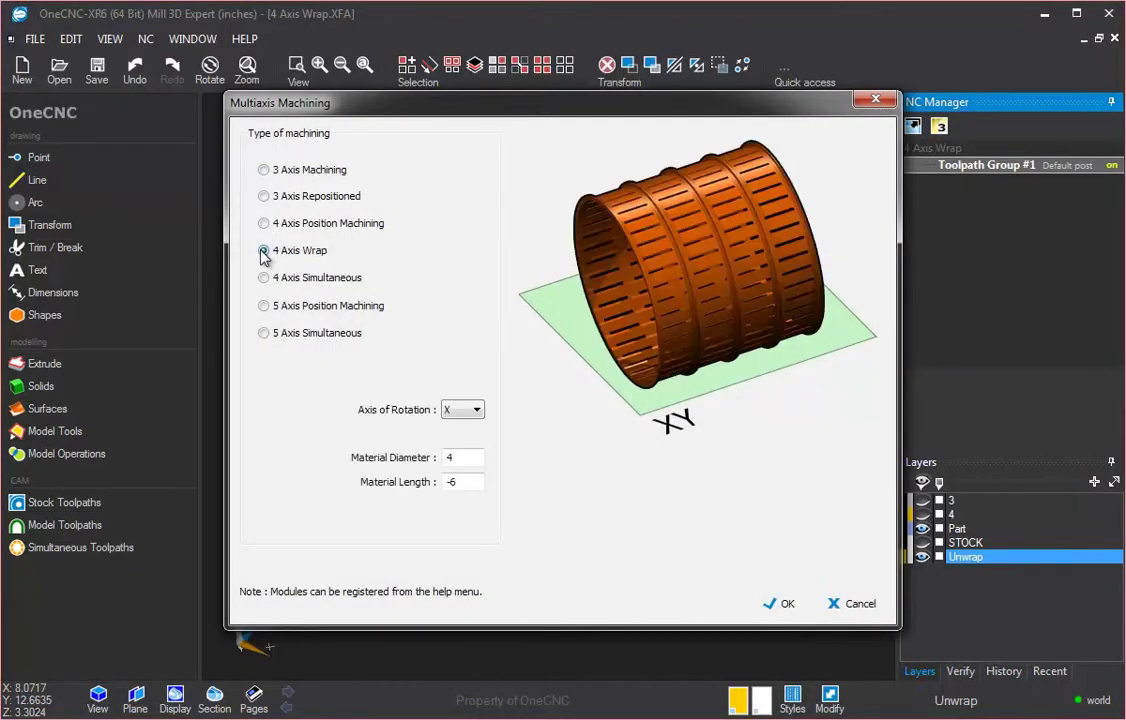
{"action": "left_click", "coordinate": [475, 411]}
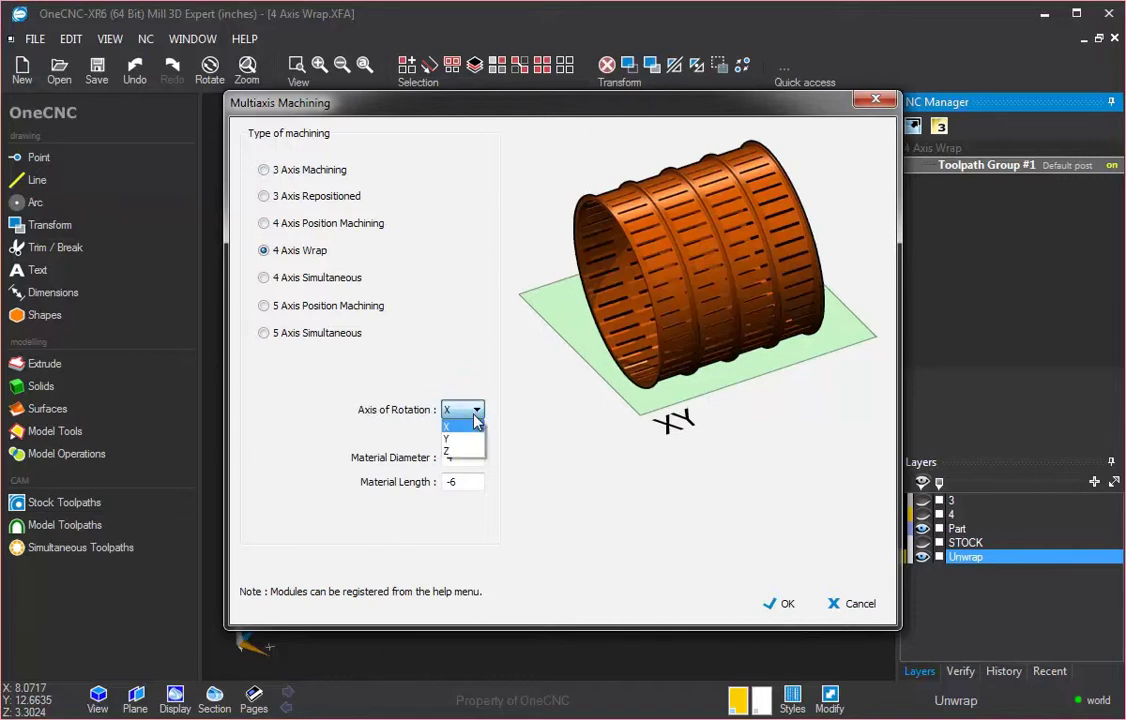
{"action": "left_click", "coordinate": [469, 426]}
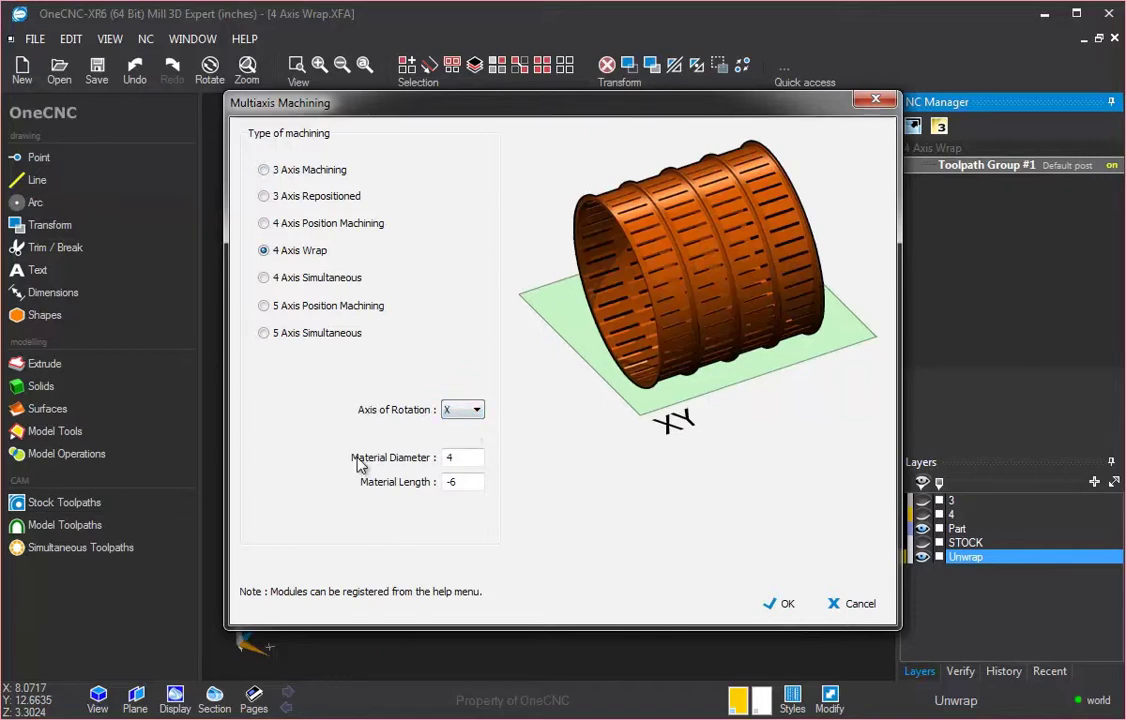
{"action": "left_click_drag", "start_coordinate": [515, 107], "coordinate": [581, 522]}
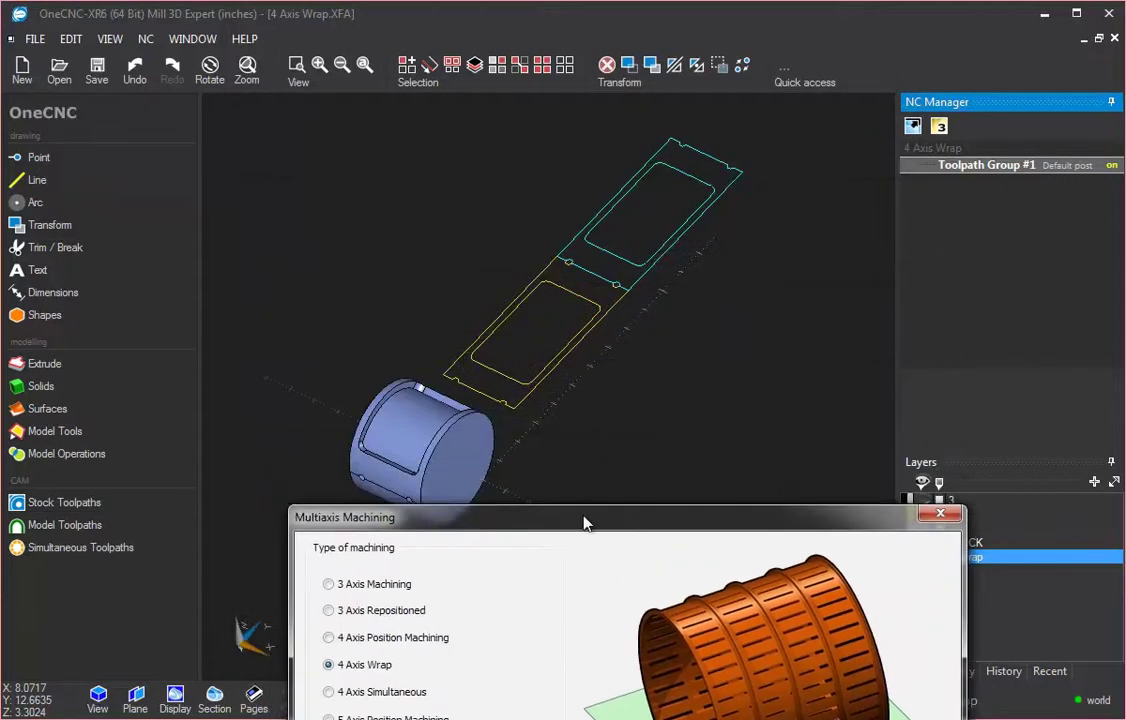
{"action": "left_click_drag", "start_coordinate": [495, 518], "coordinate": [415, 97]}
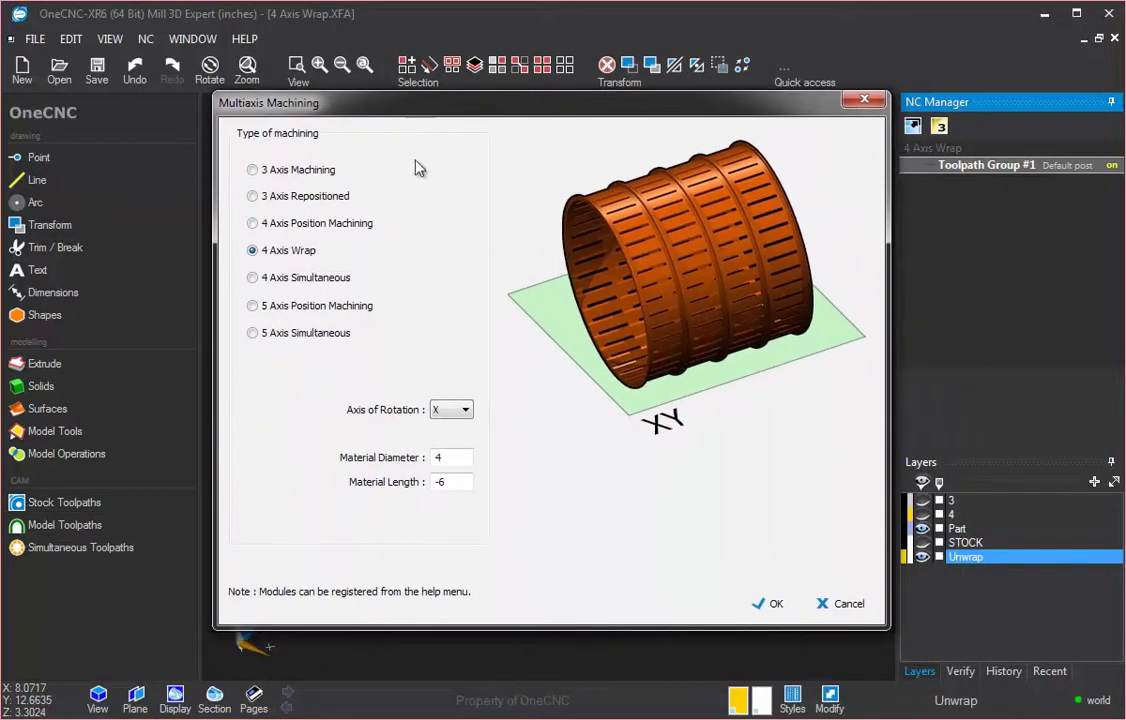
{"action": "double_click", "coordinate": [450, 482]}
{"action": "mouse_move", "coordinate": [507, 109]}
{"action": "left_mouse_down"}
{"action": "mouse_move", "coordinate": [545, 473]}
{"action": "mouse_move", "coordinate": [524, 151]}
{"action": "mouse_move", "coordinate": [503, 109]}
{"action": "left_mouse_up"}
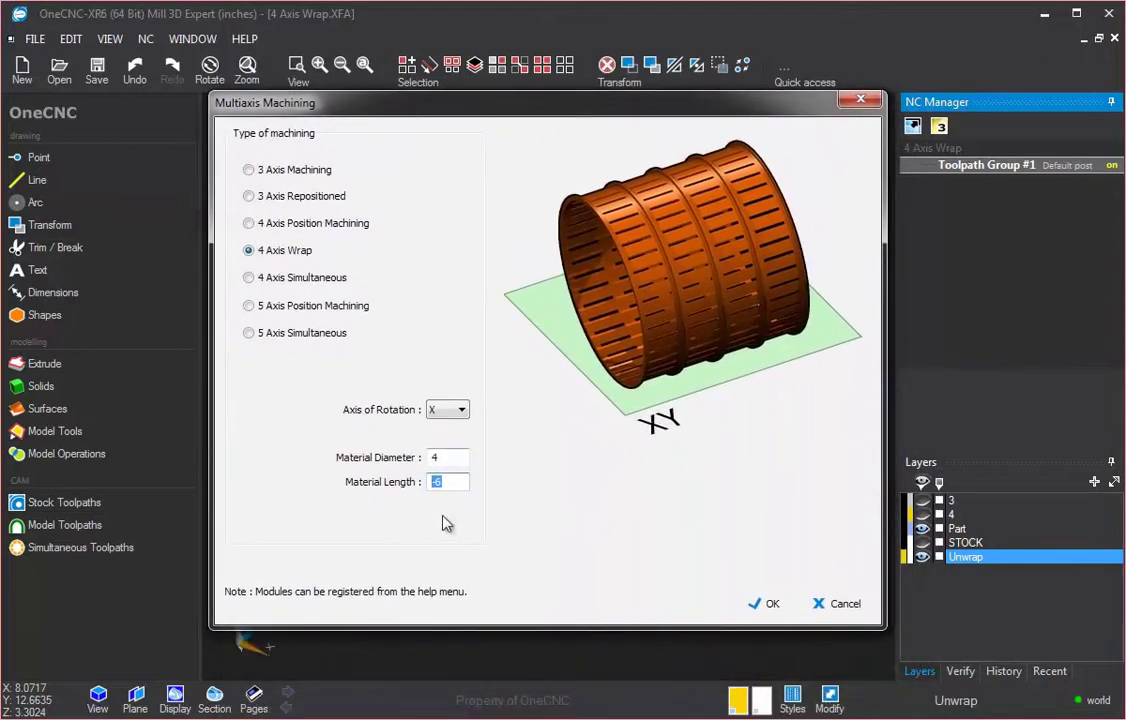
{"action": "key", "text": "shift+Tab"}
{"action": "left_click", "coordinate": [770, 607]}
Step: Pan the view upward to centre the wrapped part and its unwrapped outlines
{"action": "middle_click_drag", "start_coordinate": [675, 540], "coordinate": [658, 407]}
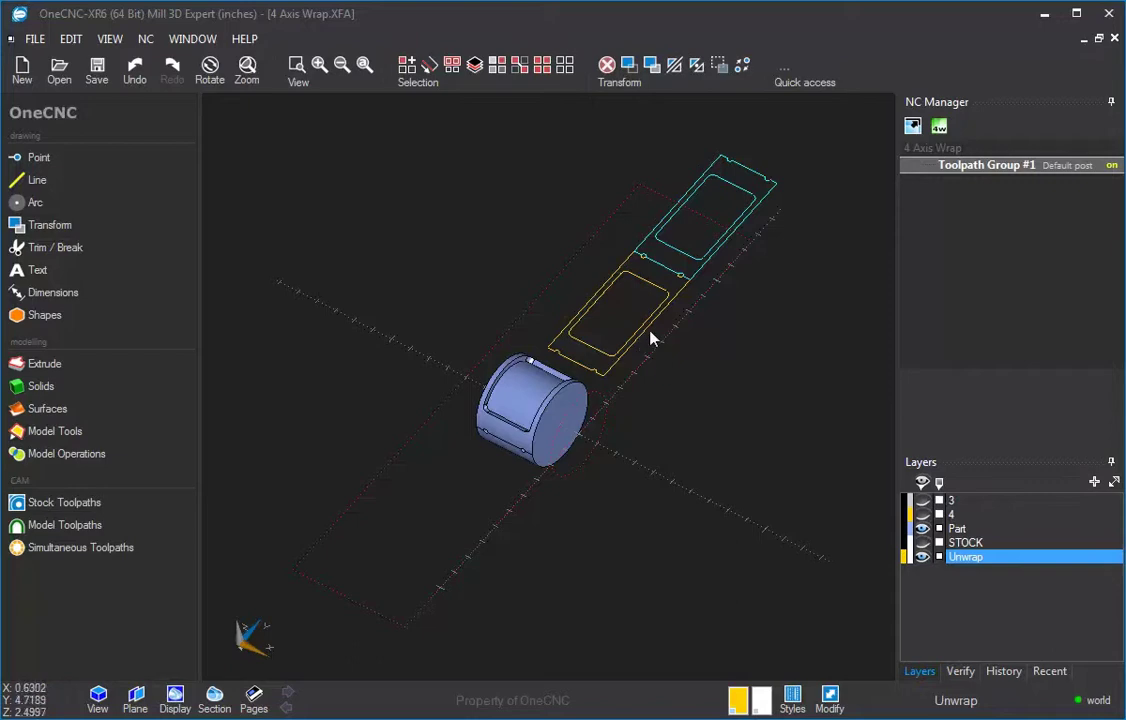
Step: Switch the multiaxis machining type back to 3 Axis Machining
{"action": "left_click", "coordinate": [939, 126]}
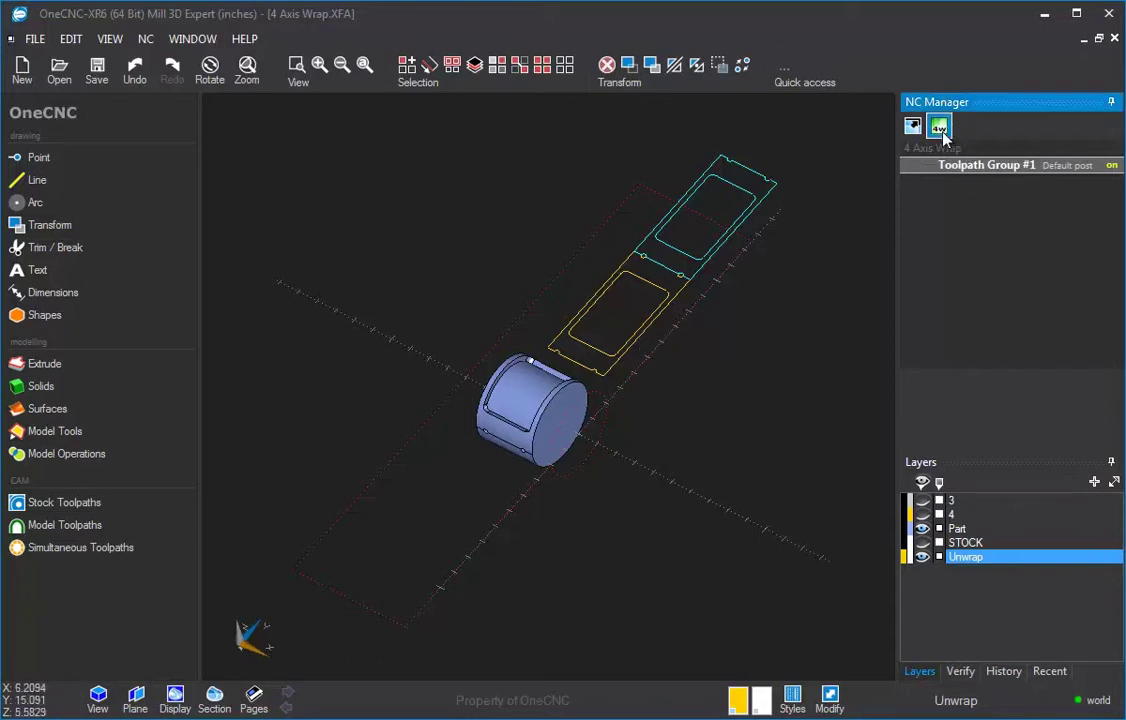
{"action": "left_click", "coordinate": [263, 169]}
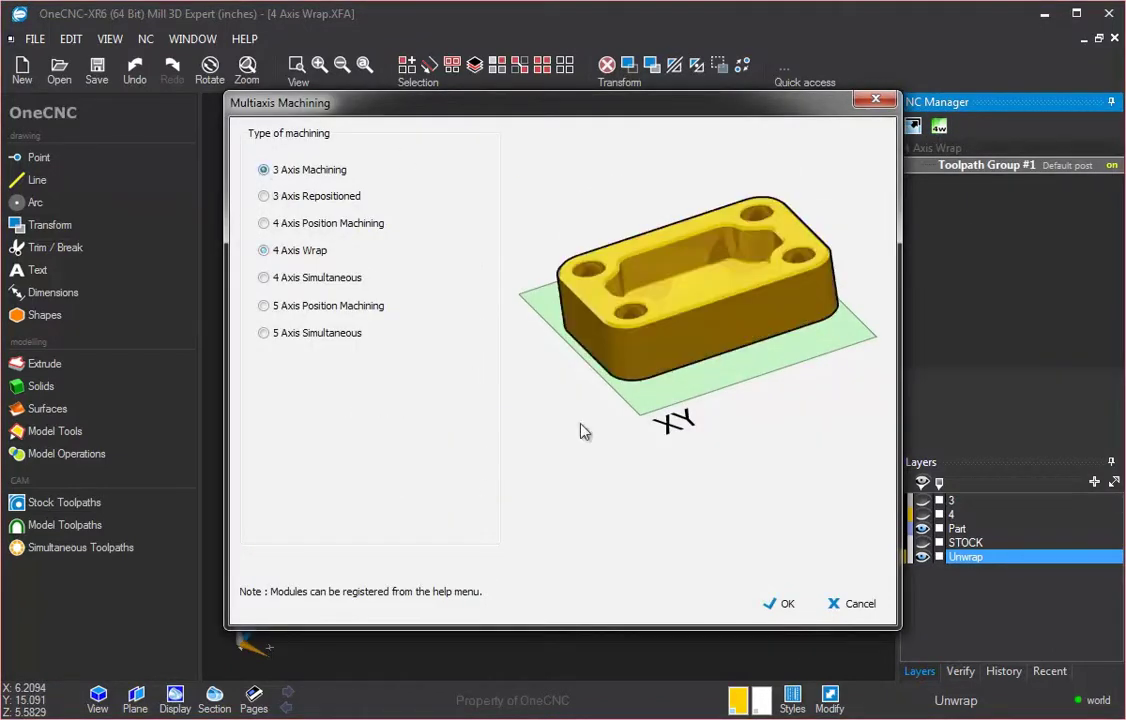
{"action": "left_click", "coordinate": [788, 604]}
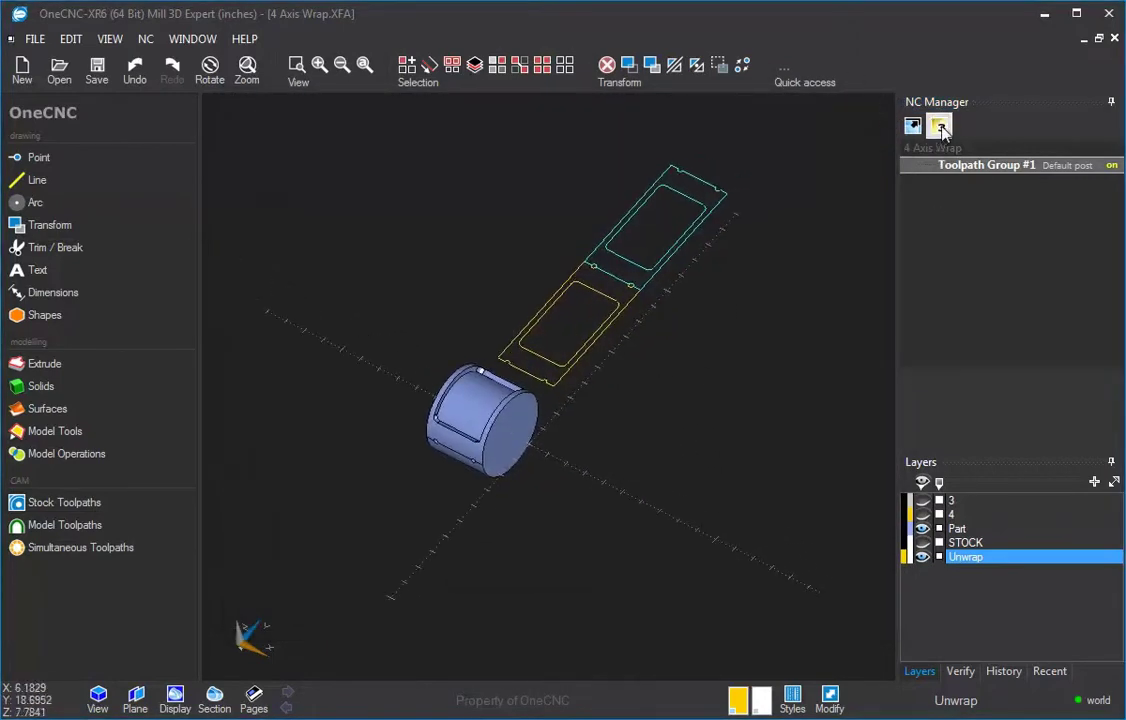
Step: Change Toolpath Group #1's post 4th Axis Wrap limits to Min -720 and Max 720
{"action": "double_click", "coordinate": [1002, 172]}
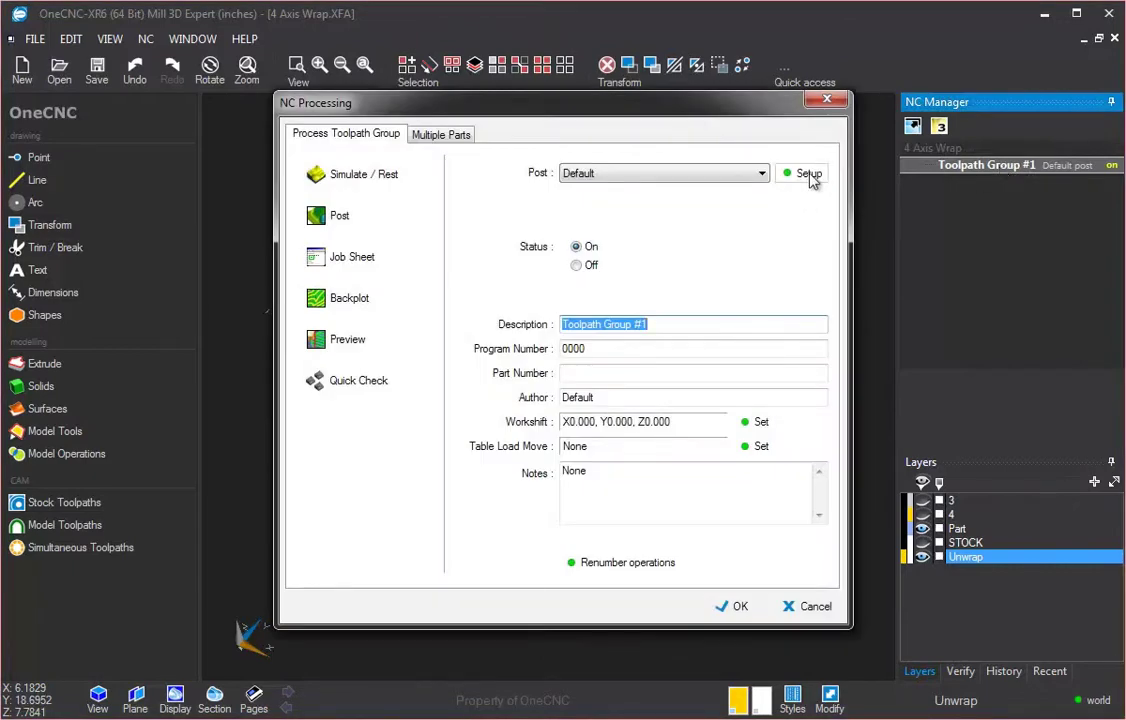
{"action": "left_click", "coordinate": [809, 174]}
{"action": "left_click_drag", "start_coordinate": [566, 55], "coordinate": [563, 48]}
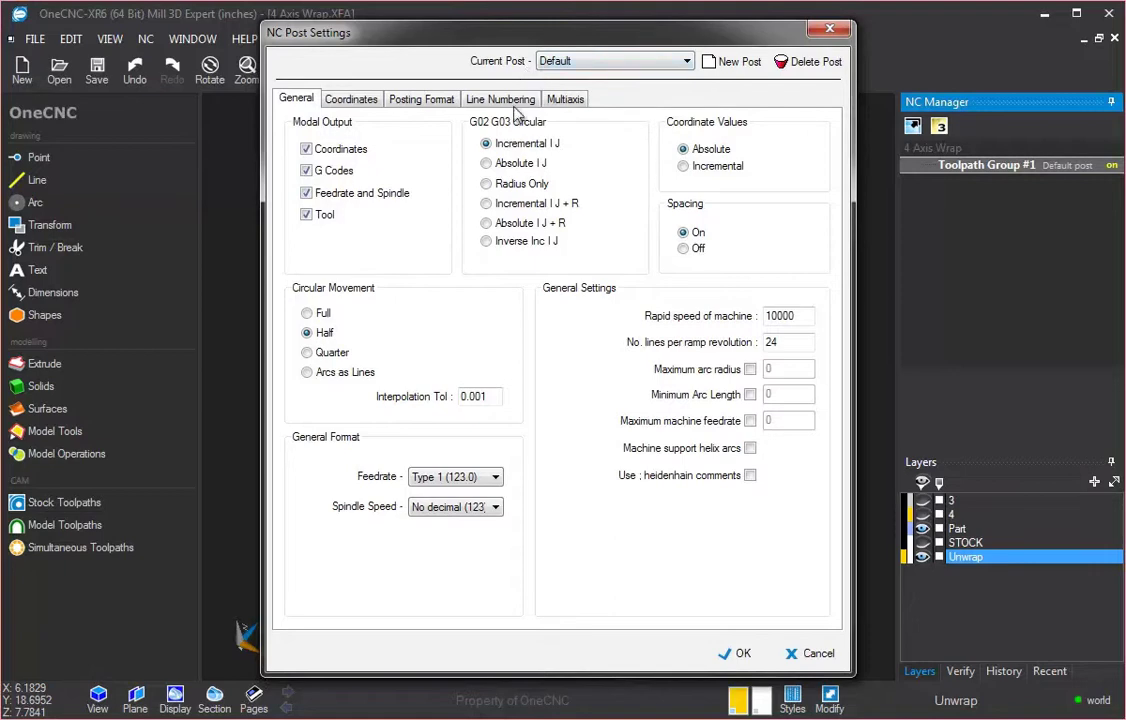
{"action": "left_click", "coordinate": [565, 99]}
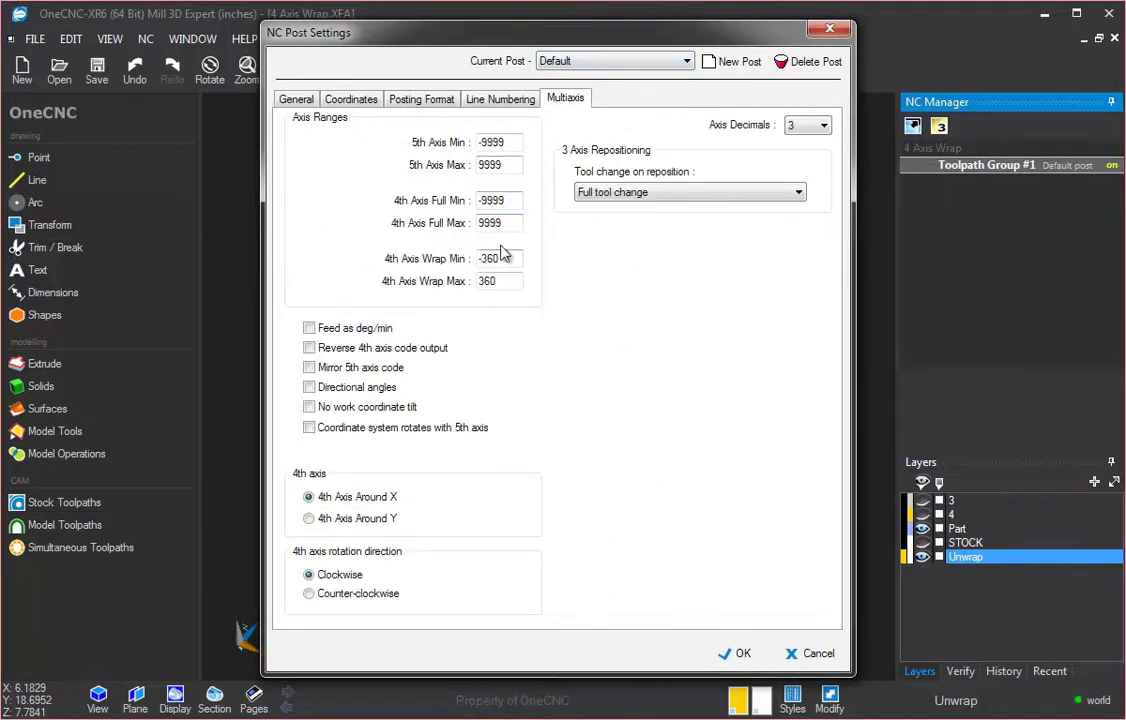
{"action": "left_click_drag", "start_coordinate": [510, 258], "coordinate": [440, 262]}
{"action": "type", "text": "-"}
{"action": "left_click_drag", "start_coordinate": [510, 281], "coordinate": [477, 282]}
{"action": "type", "text": "9999"}
{"action": "left_click_drag", "start_coordinate": [508, 258], "coordinate": [422, 257]}
{"action": "type", "text": "-"}
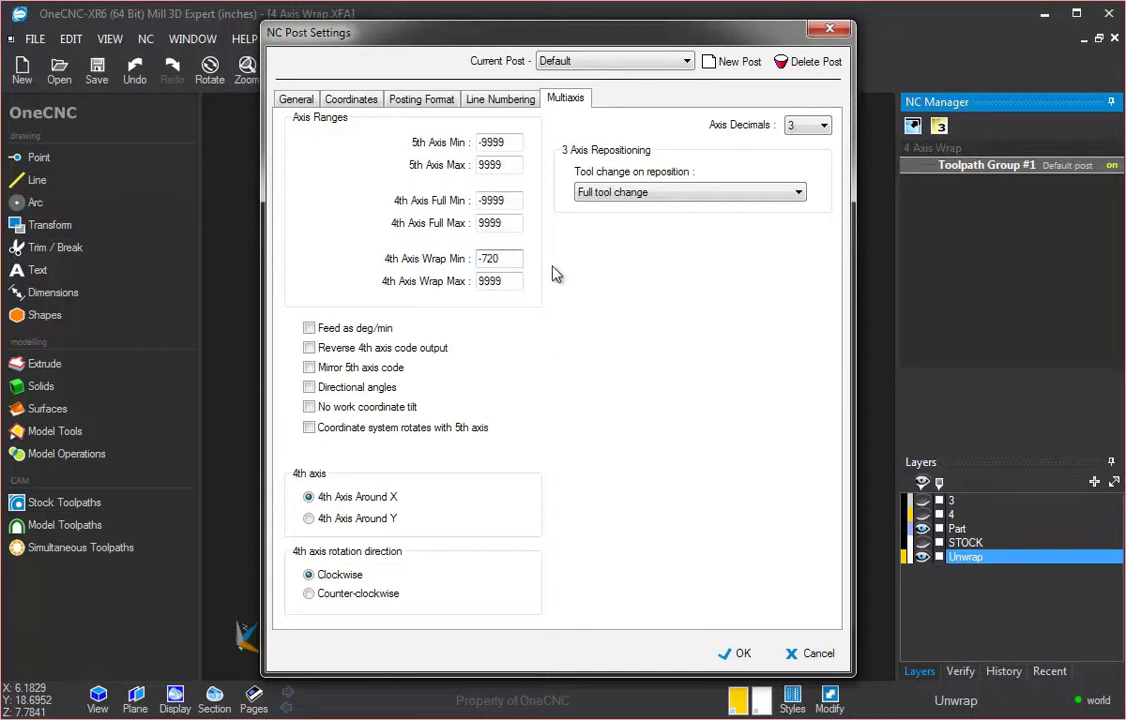
{"action": "left_click_drag", "start_coordinate": [517, 281], "coordinate": [400, 281]}
{"action": "type", "text": "720"}
{"action": "left_click", "coordinate": [737, 653]}
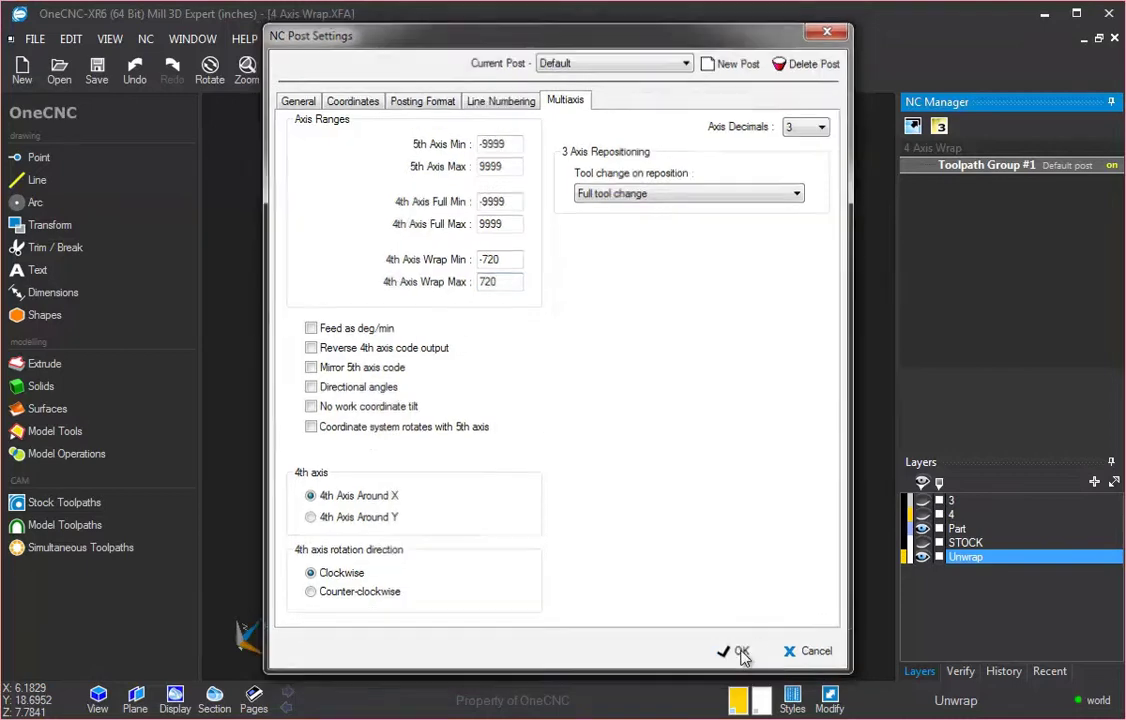
{"action": "left_click", "coordinate": [735, 606]}
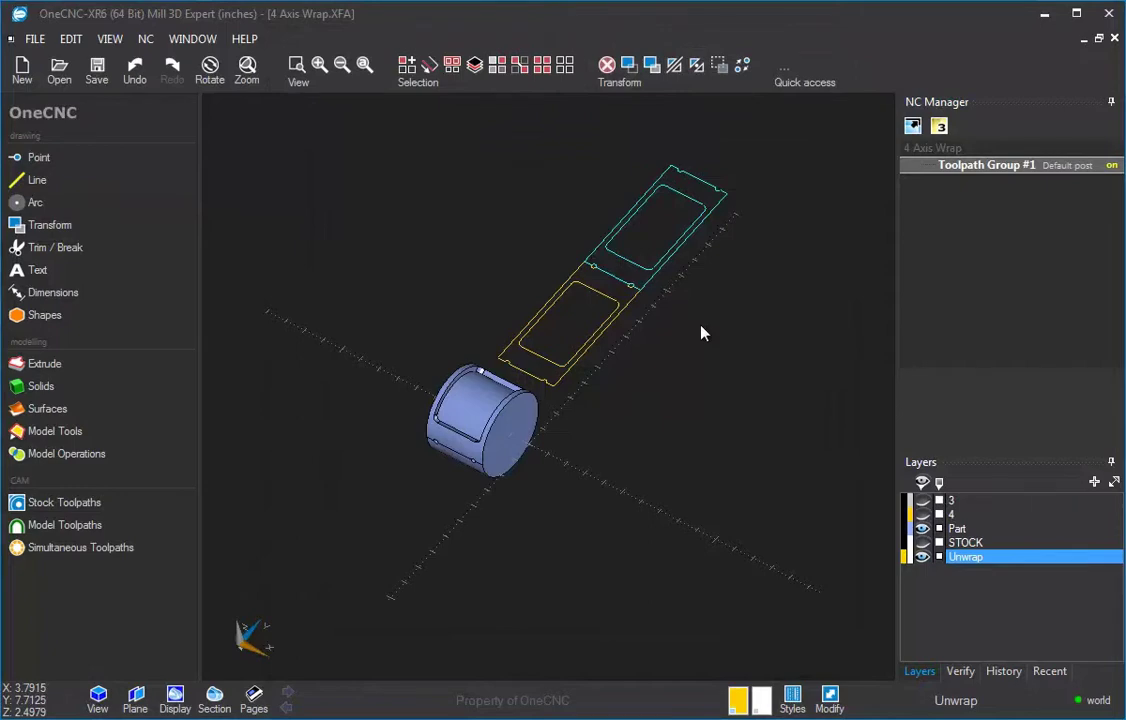
Step: Reselect 4 Axis Wrap rotating about X, keeping diameter 4 and length -6
{"action": "left_click", "coordinate": [942, 126]}
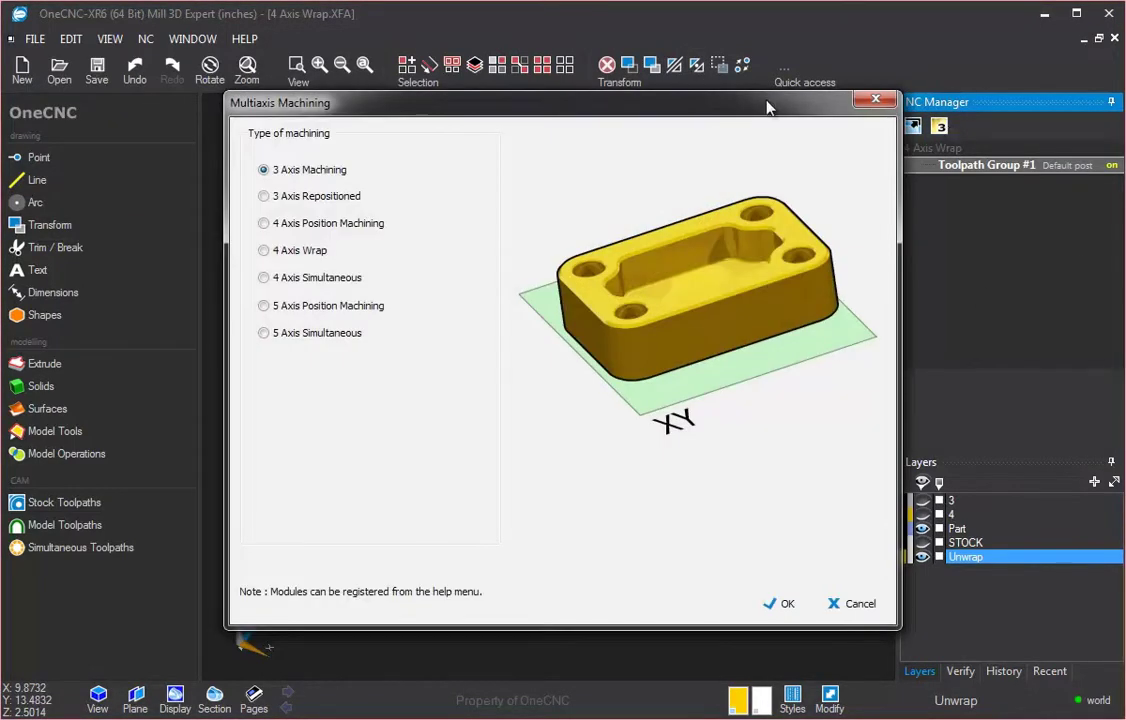
{"action": "left_click_drag", "start_coordinate": [765, 109], "coordinate": [749, 111]}
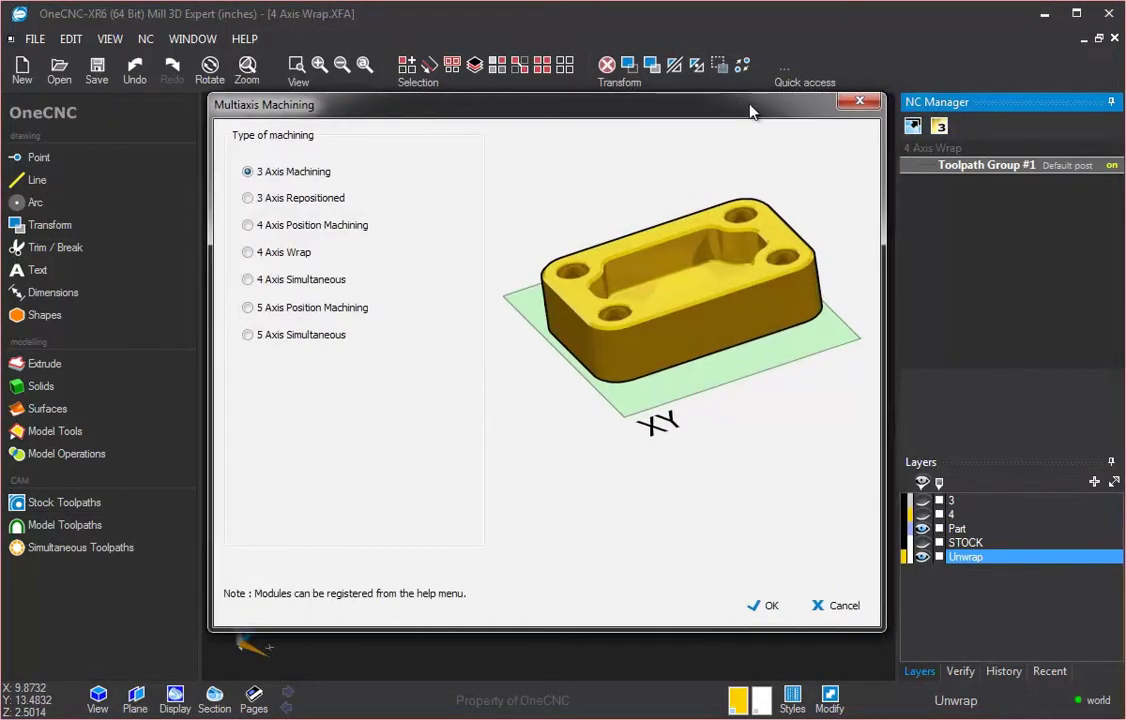
{"action": "left_click", "coordinate": [247, 252]}
{"action": "left_click", "coordinate": [458, 412]}
{"action": "left_click", "coordinate": [440, 429]}
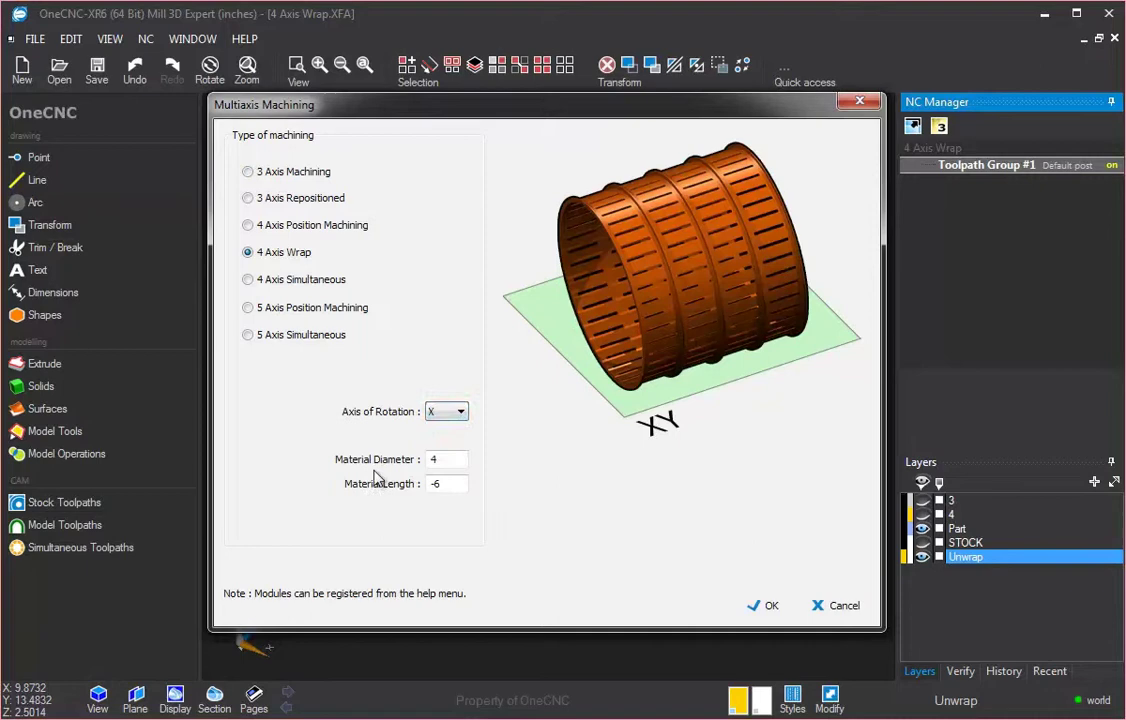
{"action": "left_click", "coordinate": [770, 606]}
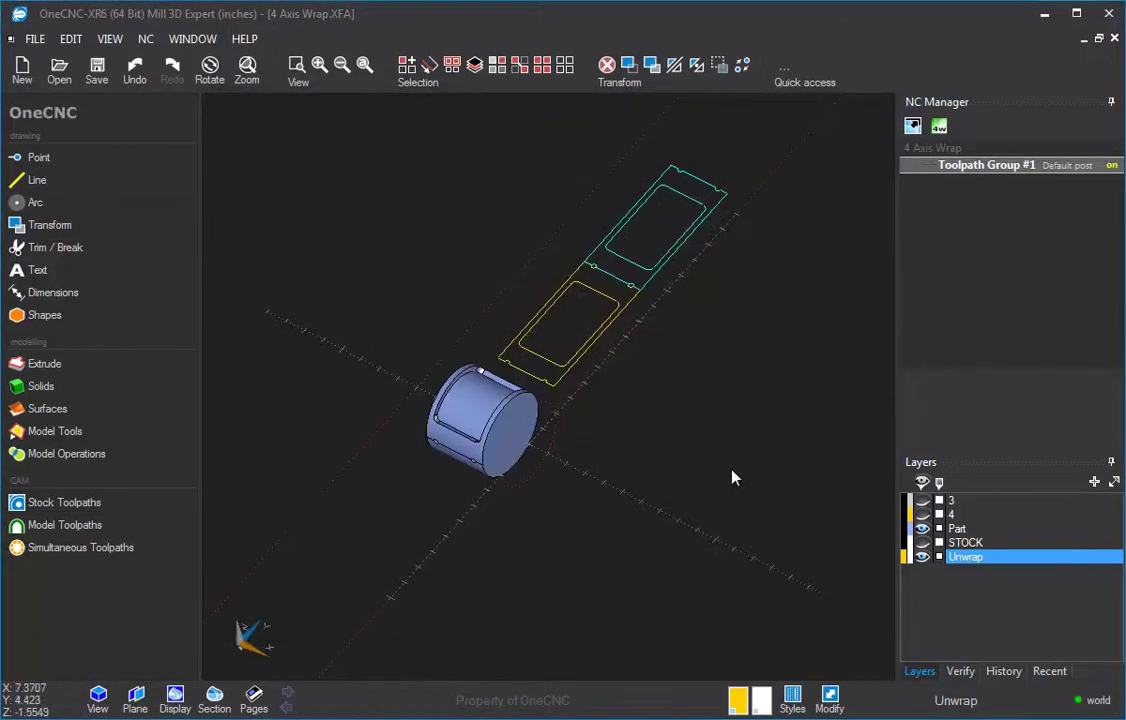
Step: Zoom the view out and back in on the wrapped cylinder
{"action": "scroll", "coordinate": [733, 471], "scroll_direction": "down", "scroll_amount": 2}
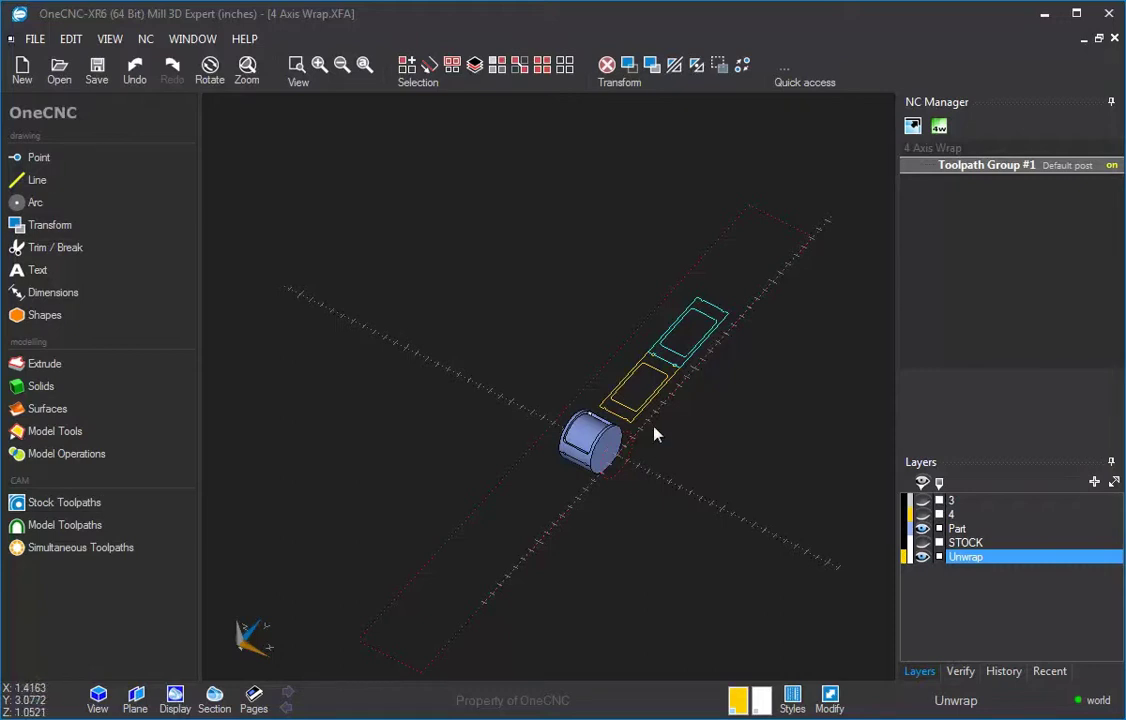
{"action": "scroll", "coordinate": [652, 432], "scroll_direction": "up", "scroll_amount": 3}
Step: Start an HS Pocketing toolpath and select the yellow pocket boundary
{"action": "left_click", "coordinate": [70, 504]}
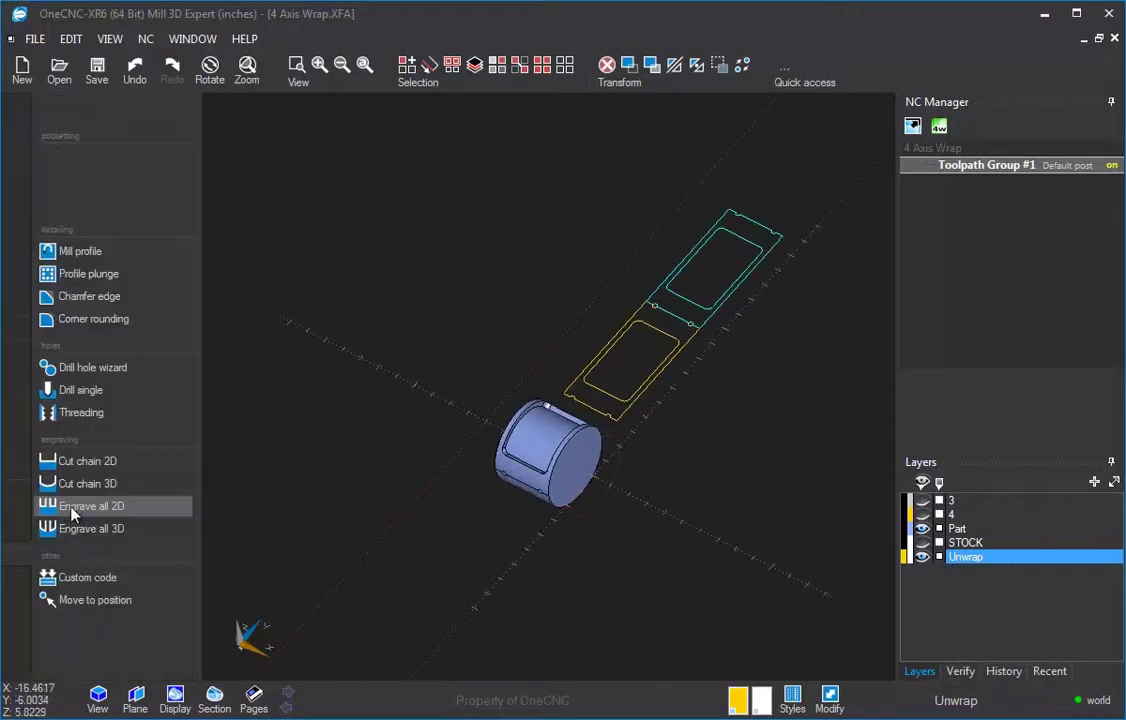
{"action": "left_click", "coordinate": [72, 157]}
{"action": "scroll", "coordinate": [667, 476], "scroll_direction": "up", "scroll_amount": 2}
{"action": "left_click", "coordinate": [603, 417]}
{"action": "right_click", "coordinate": [673, 325]}
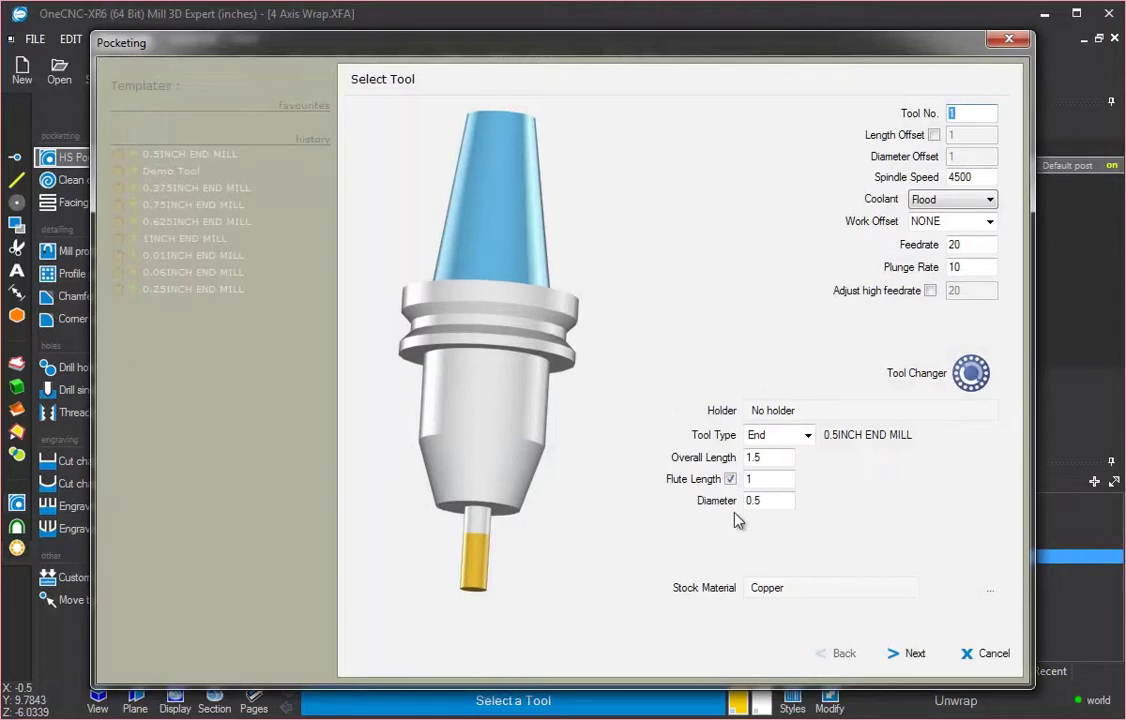
Step: Keep the 0.5 inch end mill, Material Z Top 0 and Final Z -0.25, and generate the pocketing
{"action": "left_click", "coordinate": [912, 654]}
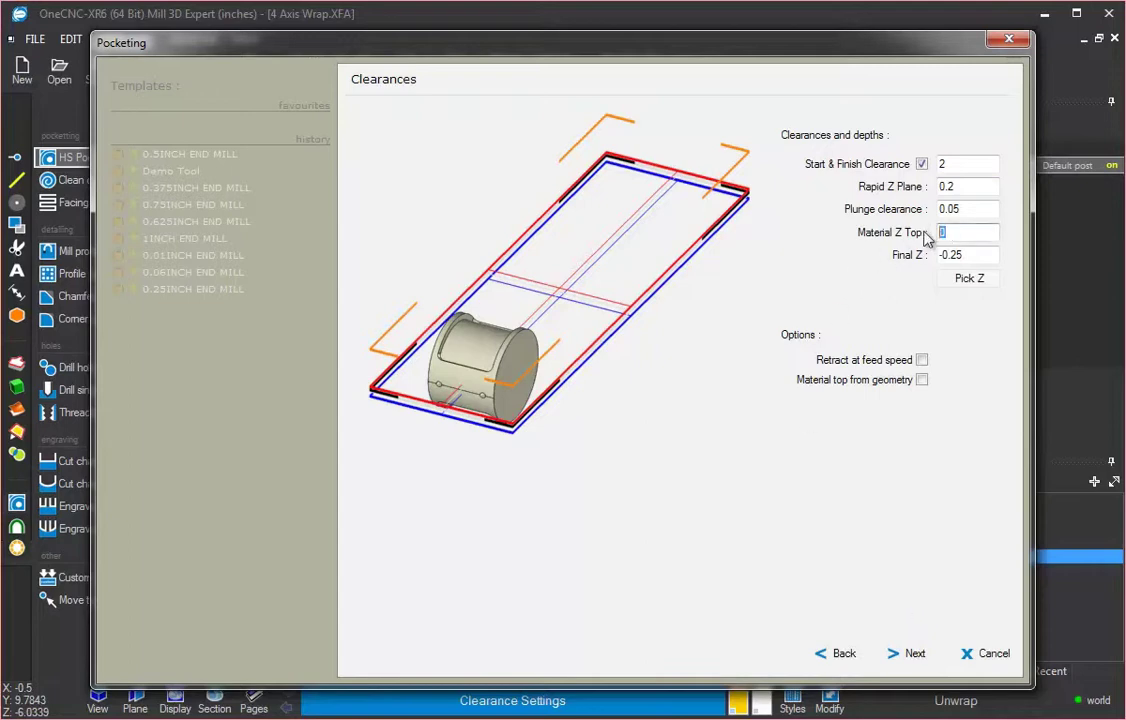
{"action": "key", "text": "Tab"}
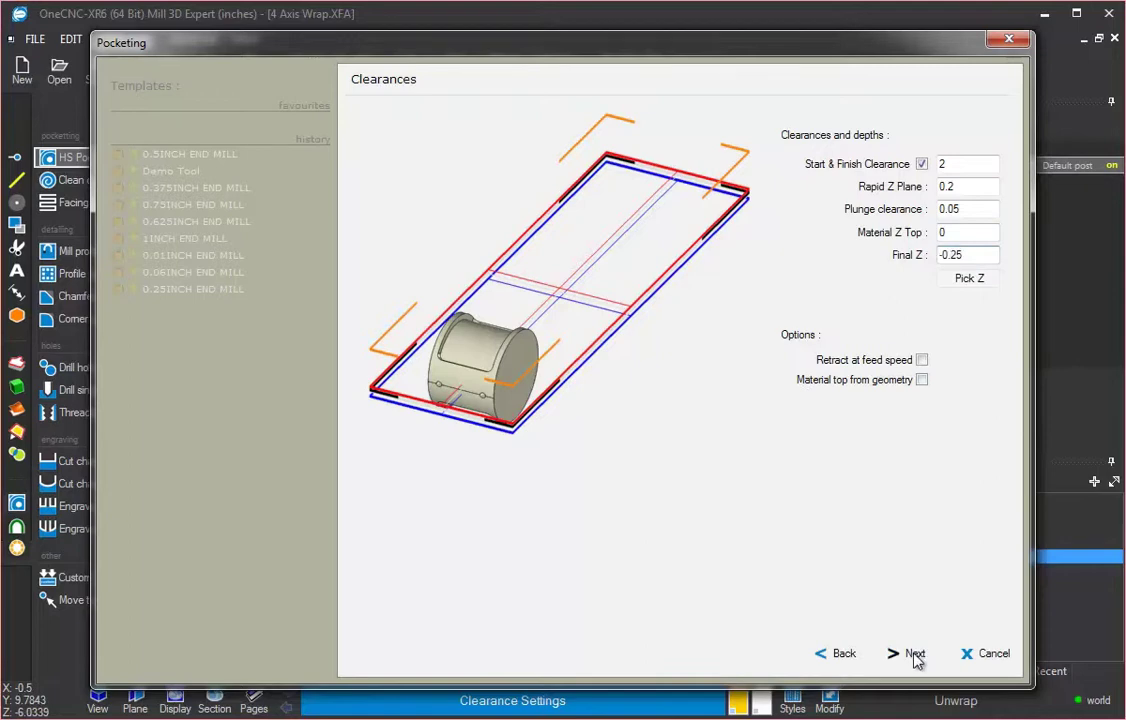
{"action": "left_click", "coordinate": [912, 654]}
{"action": "left_click", "coordinate": [914, 654]}
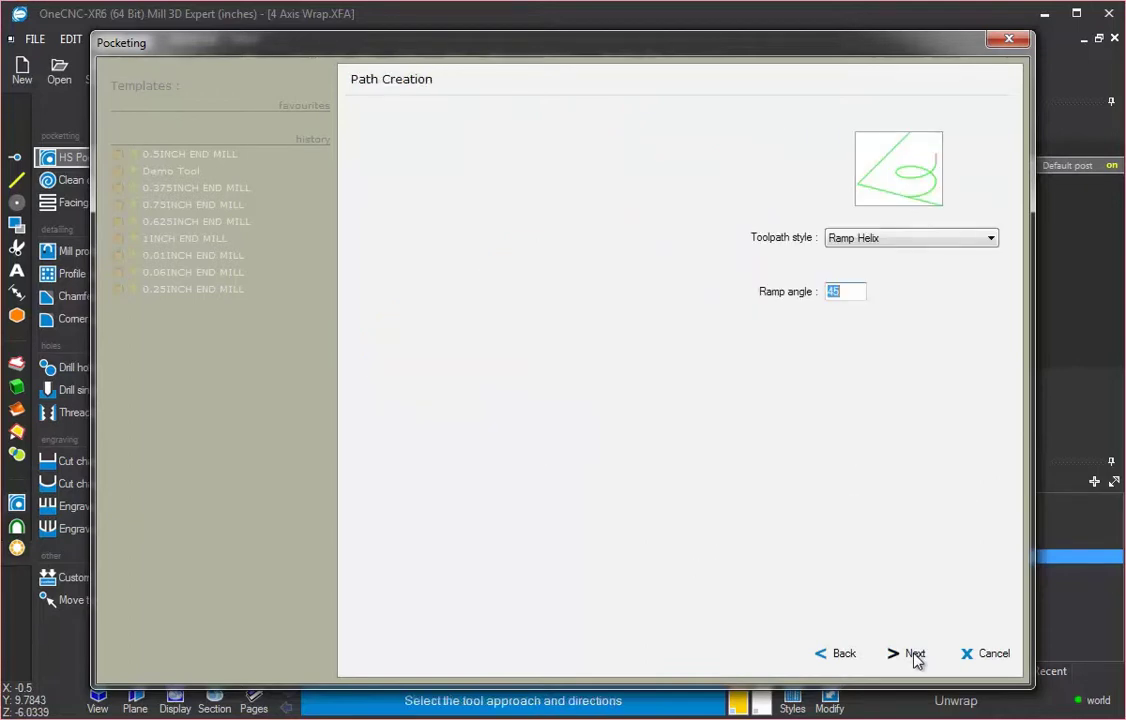
{"action": "left_click", "coordinate": [915, 656]}
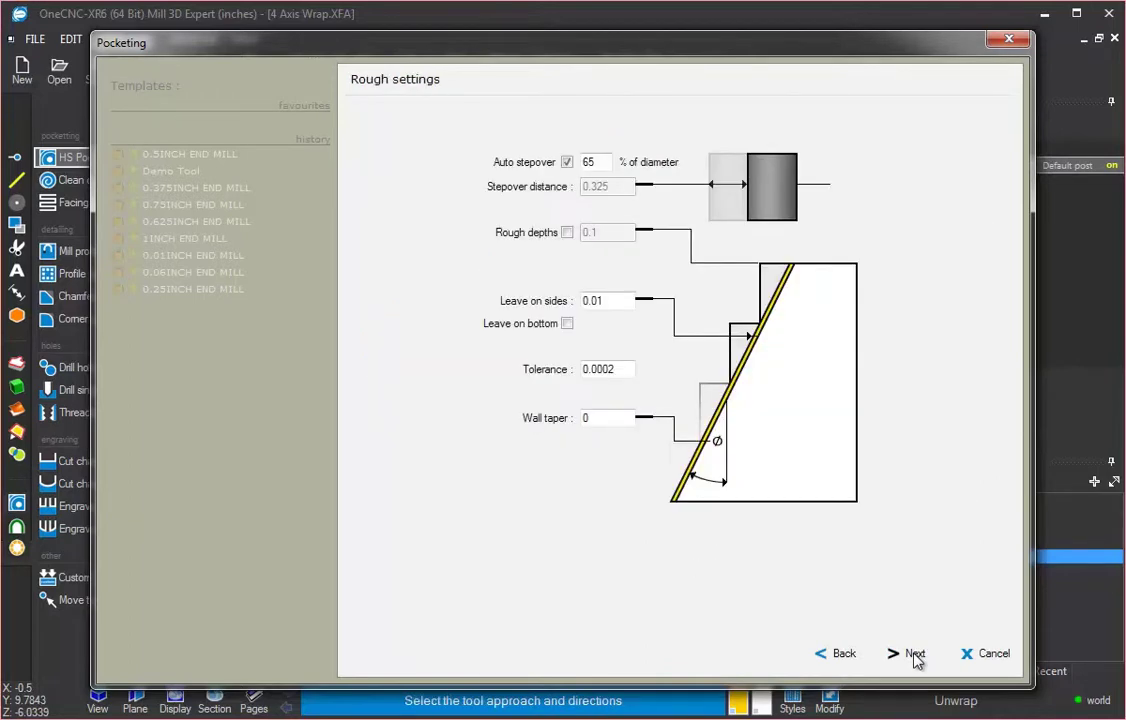
{"action": "left_click", "coordinate": [915, 656]}
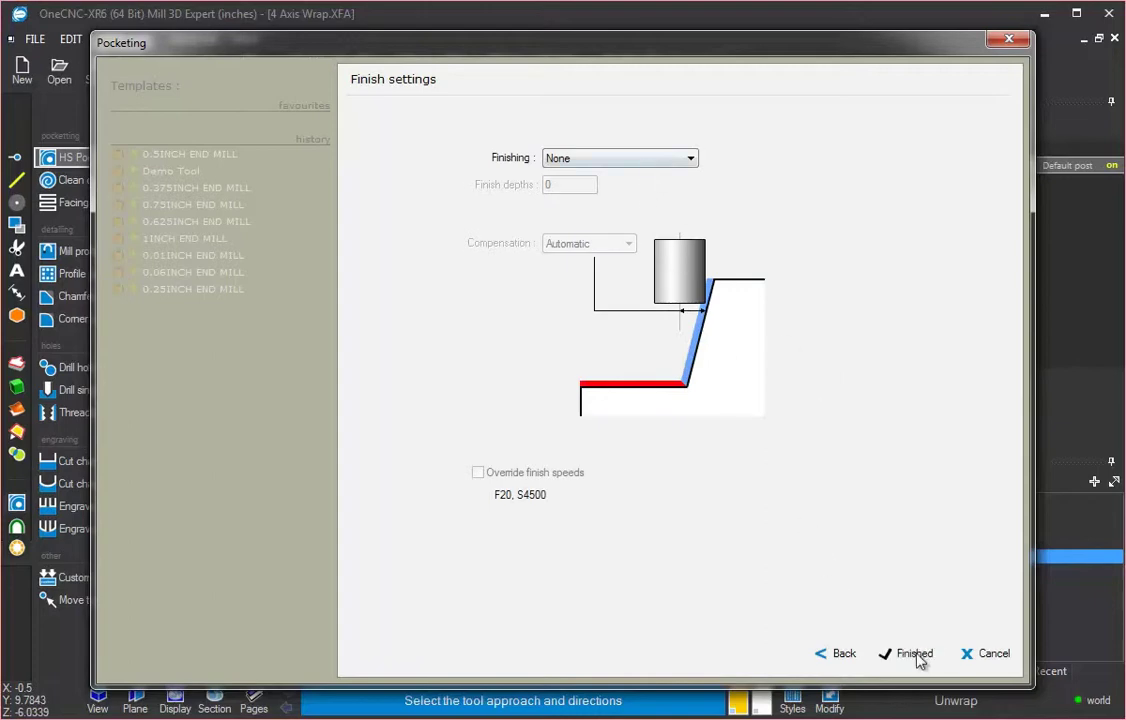
{"action": "left_click", "coordinate": [914, 654]}
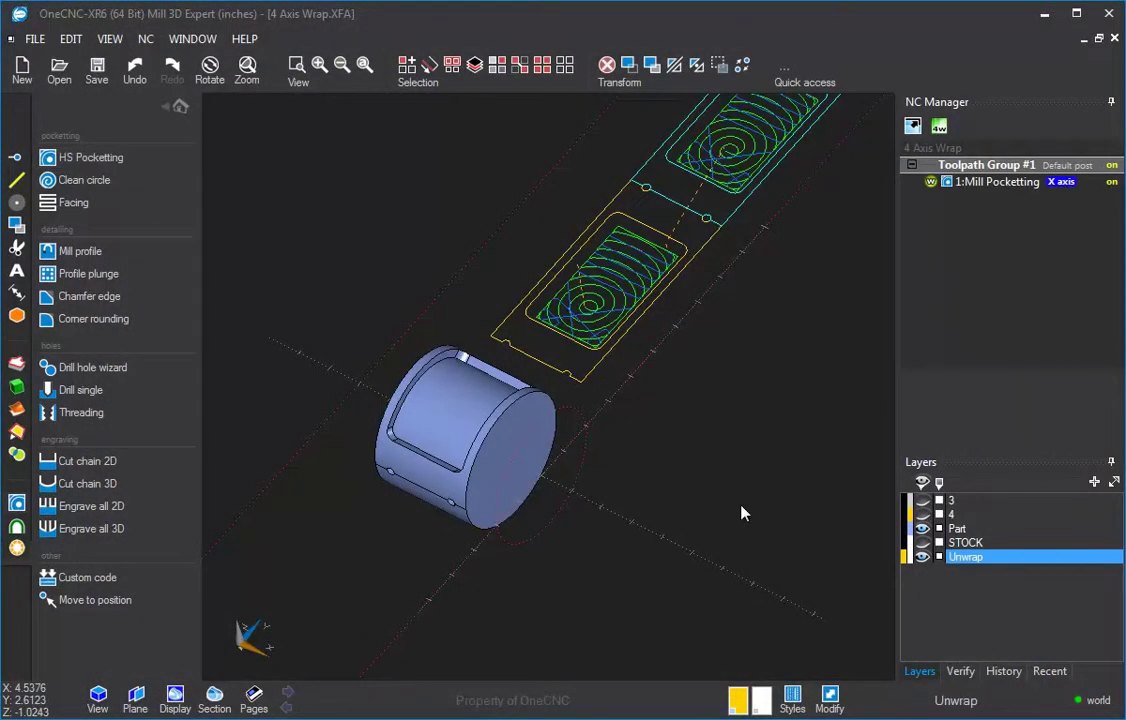
Step: Start a single drill at an arc centre and pick the arc notch
{"action": "middle_click_drag", "start_coordinate": [706, 382], "coordinate": [656, 427]}
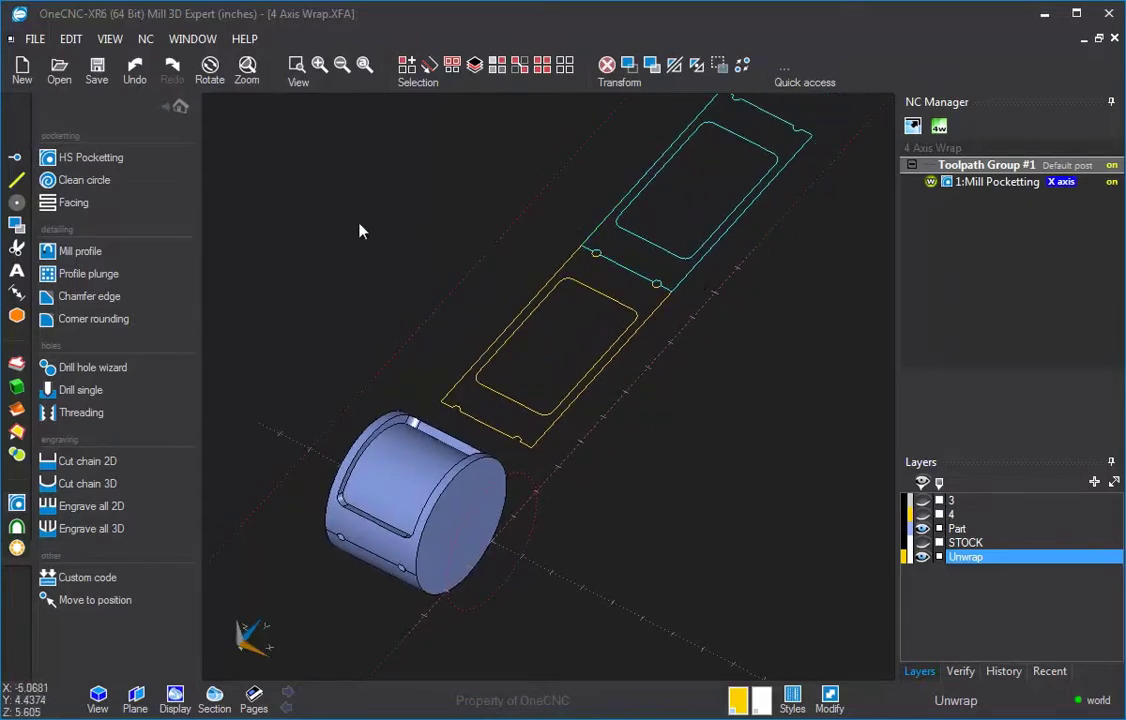
{"action": "left_click", "coordinate": [83, 390]}
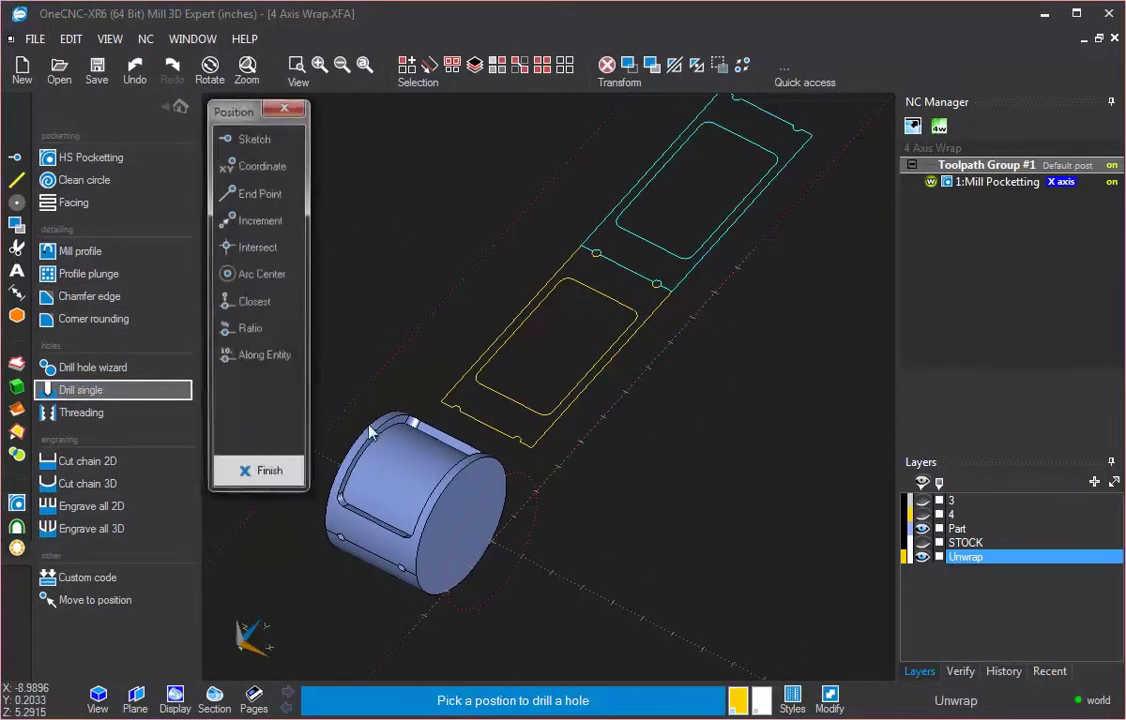
{"action": "left_click", "coordinate": [285, 274]}
{"action": "scroll", "coordinate": [390, 367], "scroll_direction": "up", "scroll_amount": 3}
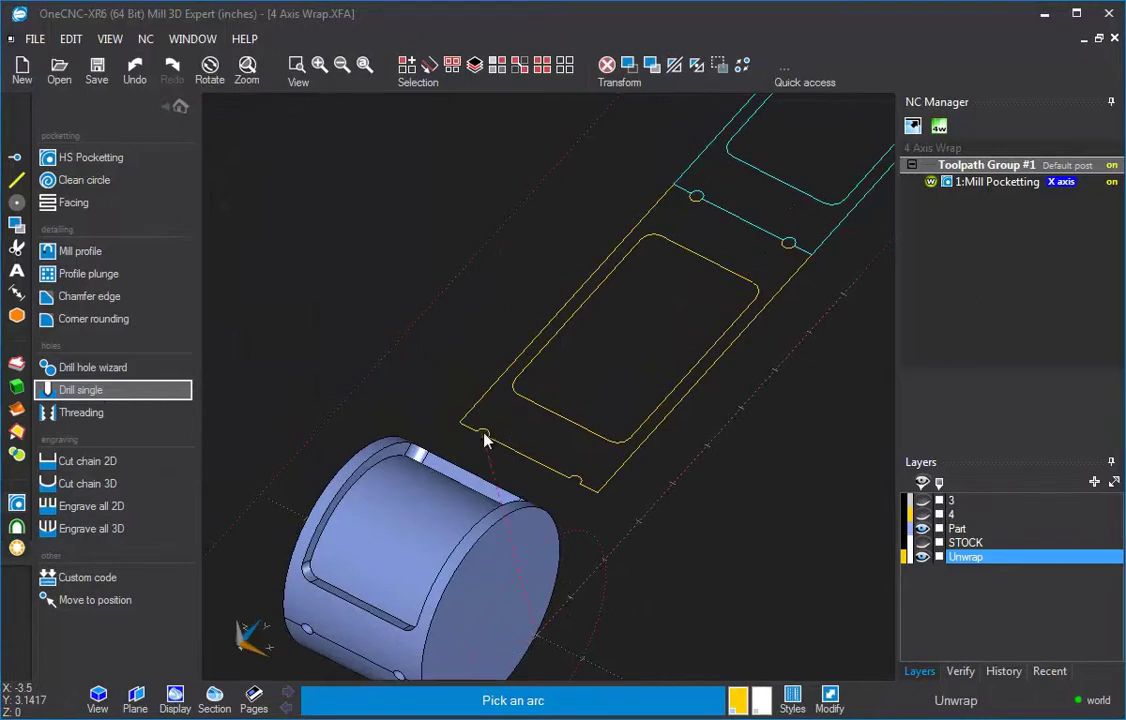
{"action": "left_click", "coordinate": [698, 198]}
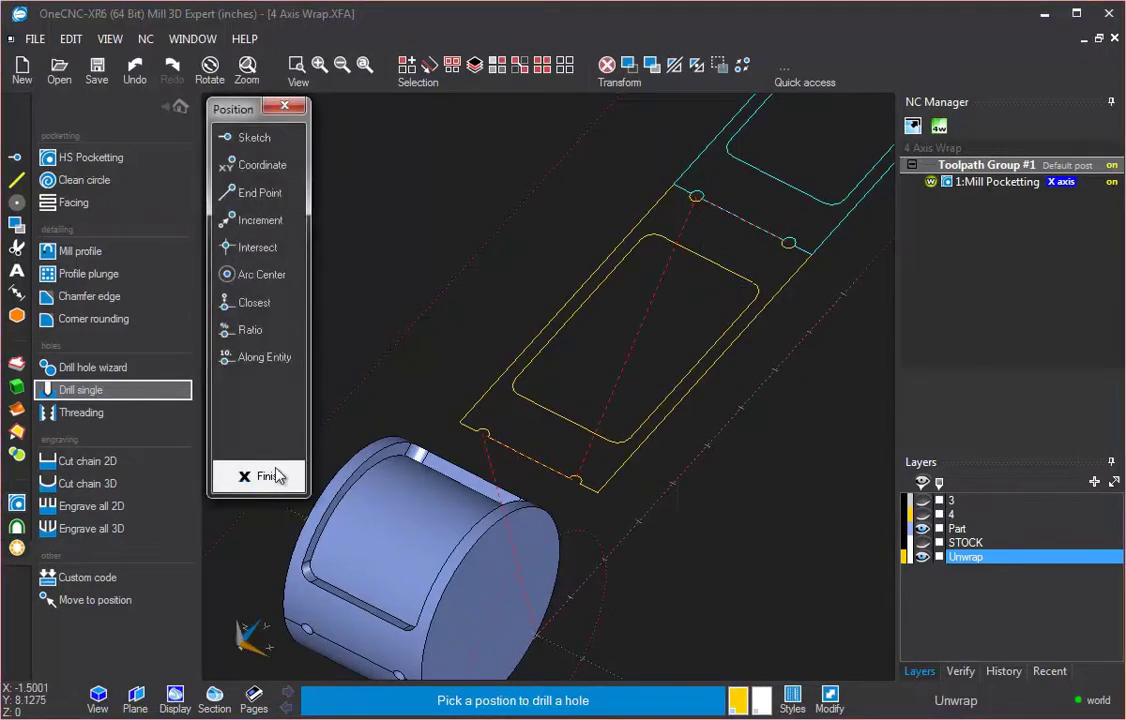
{"action": "left_click", "coordinate": [268, 476]}
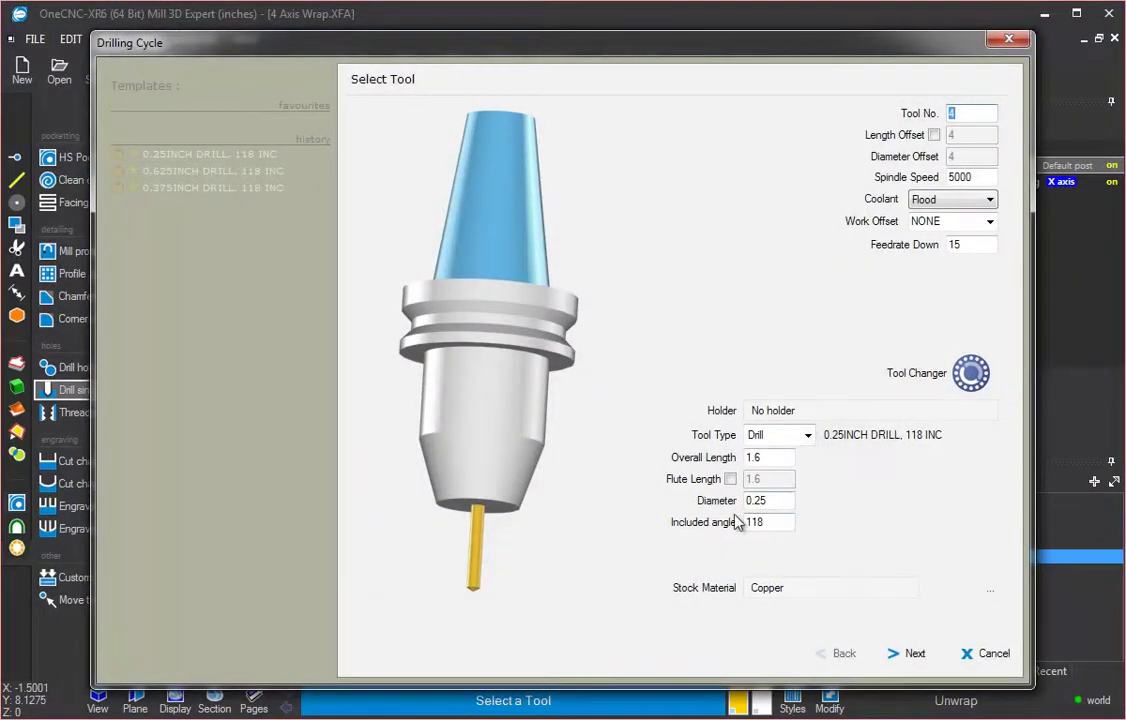
Step: Keep the 0.25 inch drill and set Material Z Top 0 and Final Z -0.5
{"action": "left_click", "coordinate": [906, 652]}
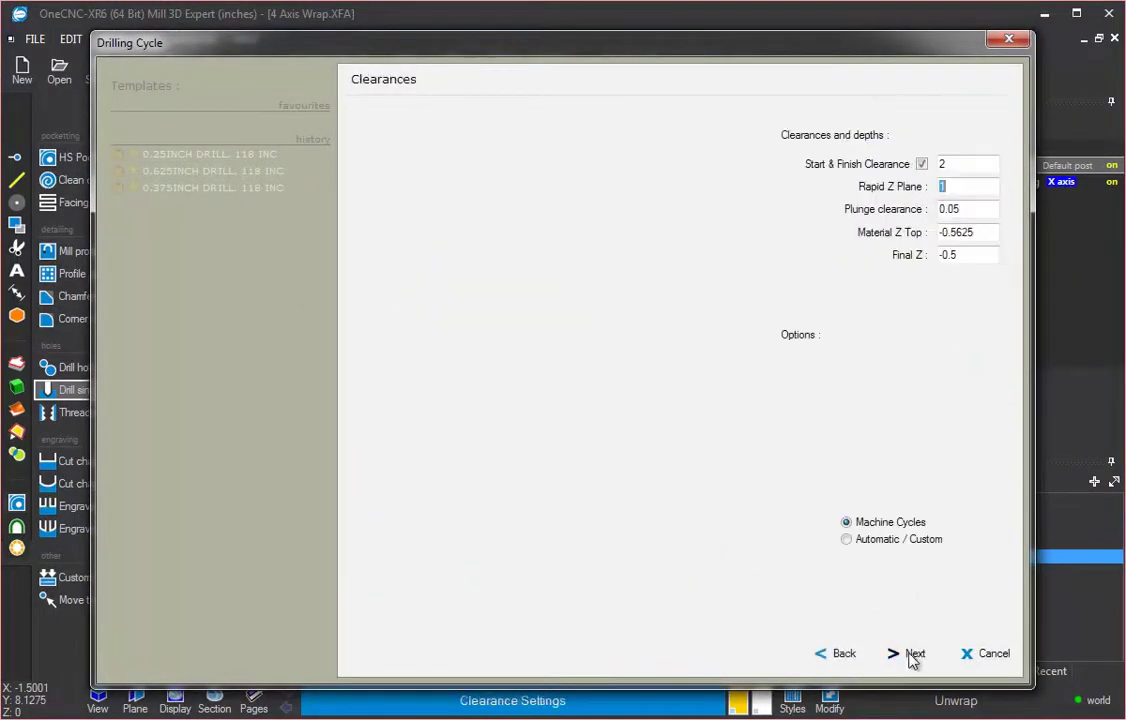
{"action": "left_click", "coordinate": [983, 234]}
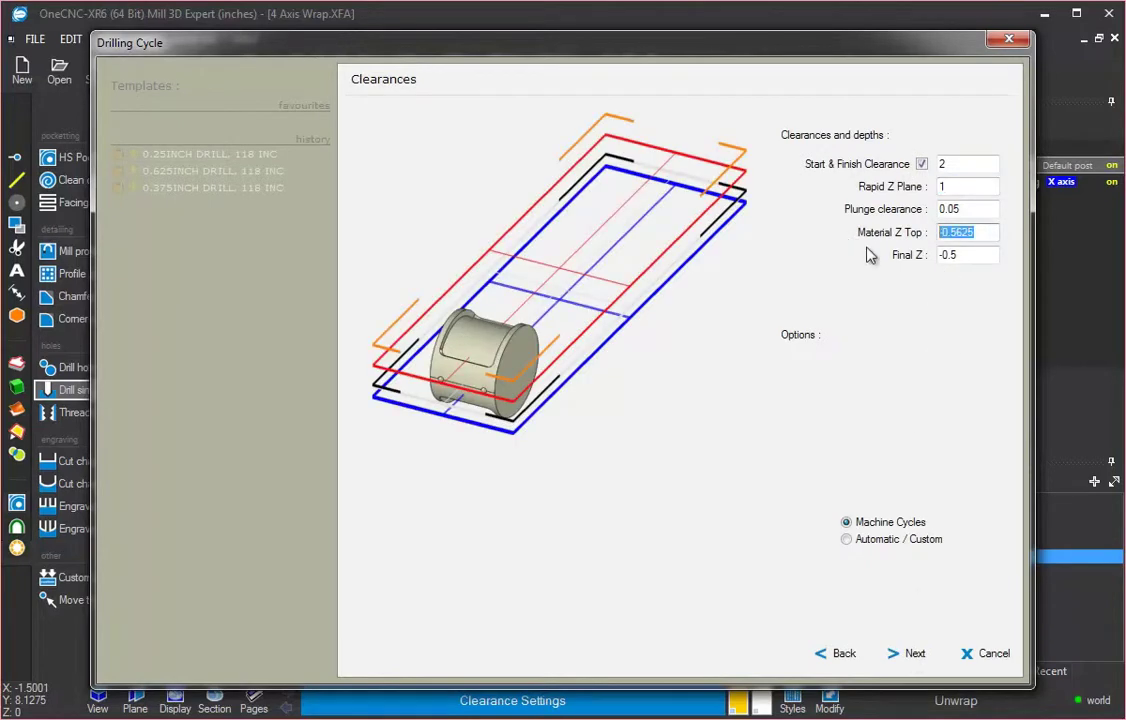
{"action": "type", "text": "0"}
{"action": "left_click", "coordinate": [976, 256]}
{"action": "left_click", "coordinate": [976, 256]}
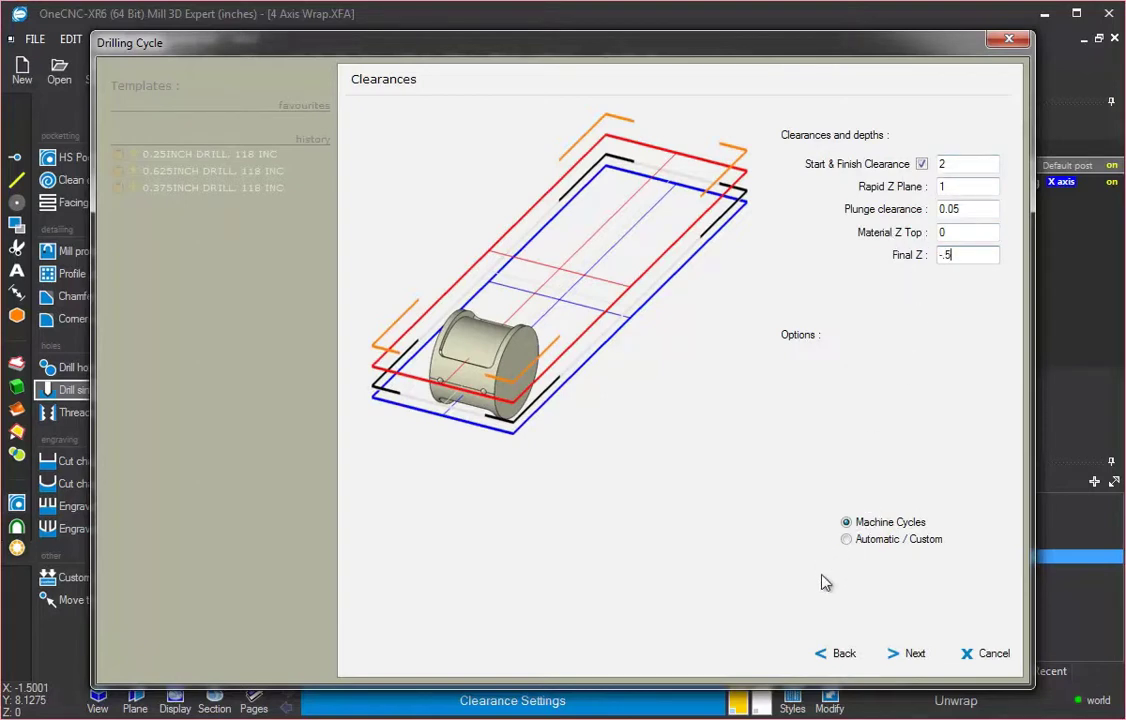
{"action": "type", "text": "-.5"}
{"action": "left_click", "coordinate": [911, 653]}
Step: Generate the 2:Cycle drilling toolpath
{"action": "left_click", "coordinate": [913, 653]}
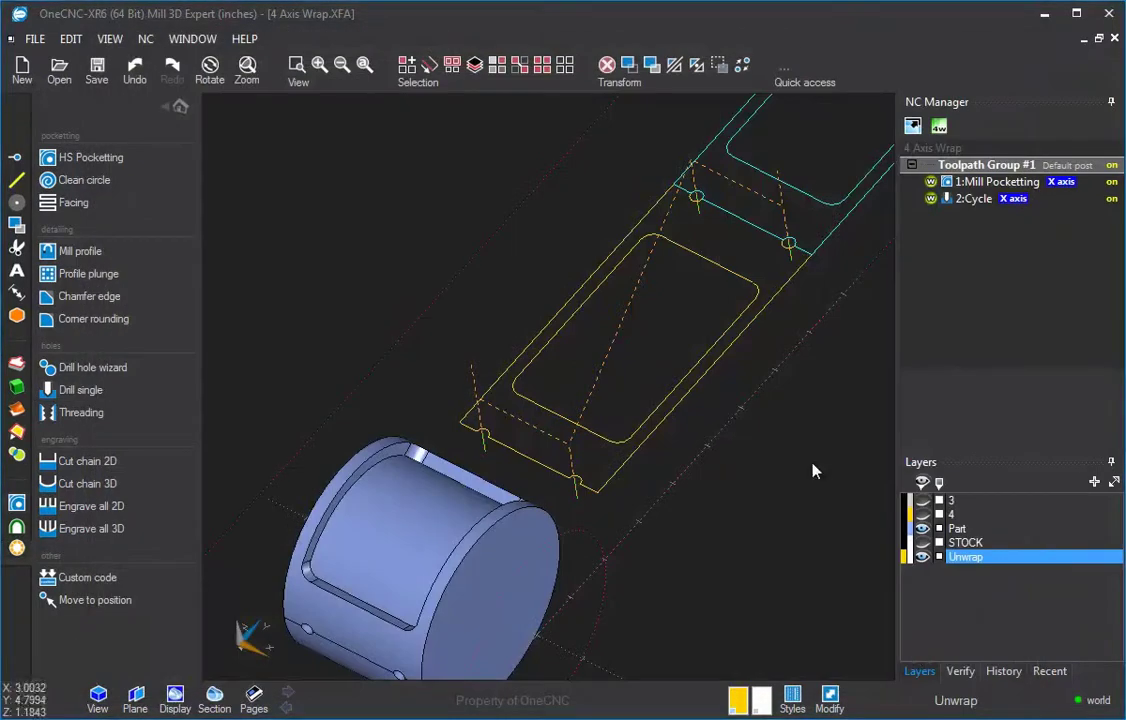
{"action": "scroll", "coordinate": [742, 428], "scroll_direction": "down", "scroll_amount": 3}
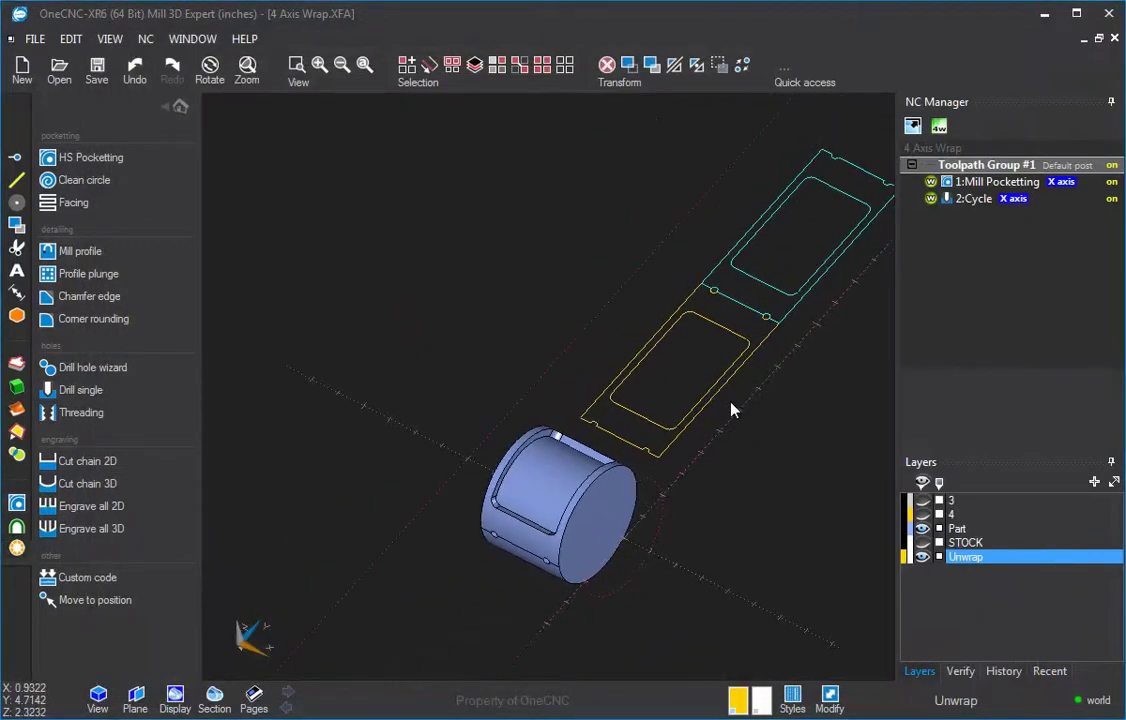
{"action": "middle_click_drag", "start_coordinate": [731, 407], "coordinate": [666, 284]}
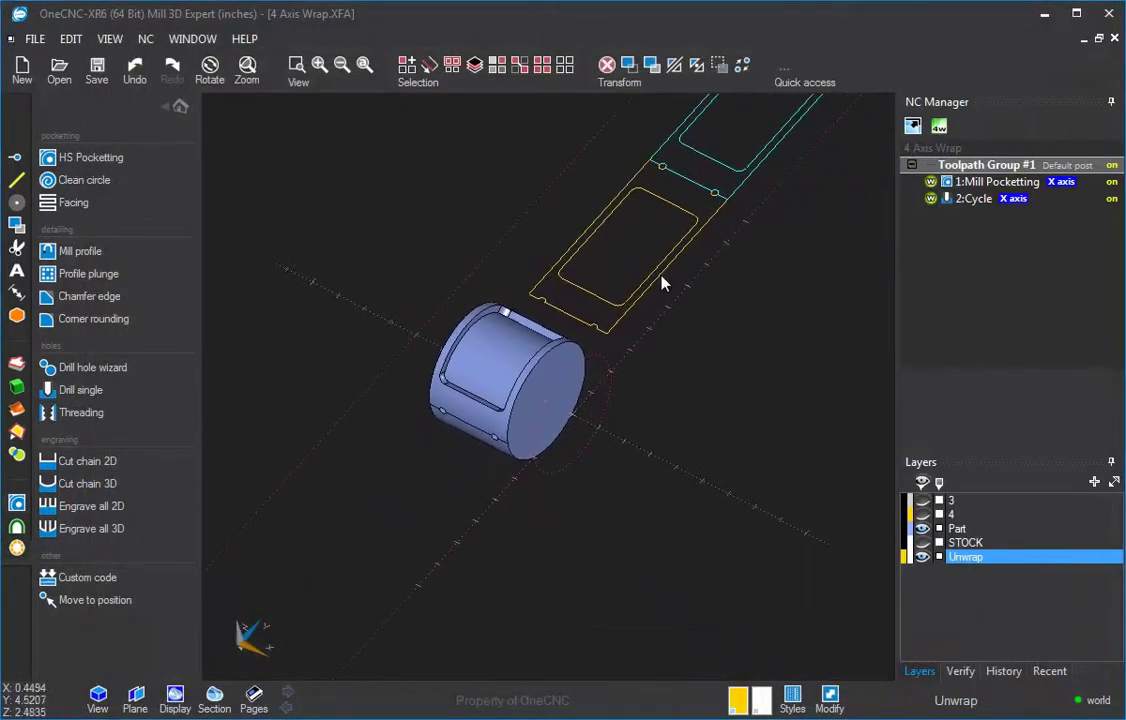
Step: Show layers 3 and 4 with the machine fixture and launch the Toolpath Group #1 live preview
{"action": "left_click", "coordinate": [922, 500]}
{"action": "left_click", "coordinate": [922, 514]}
{"action": "mouse_move", "coordinate": [652, 390]}
{"action": "middle_mouse_down"}
{"action": "mouse_move", "coordinate": [553, 375]}
{"action": "mouse_move", "coordinate": [593, 382]}
{"action": "mouse_move", "coordinate": [640, 278]}
{"action": "mouse_move", "coordinate": [215, 85]}
{"action": "middle_mouse_up"}
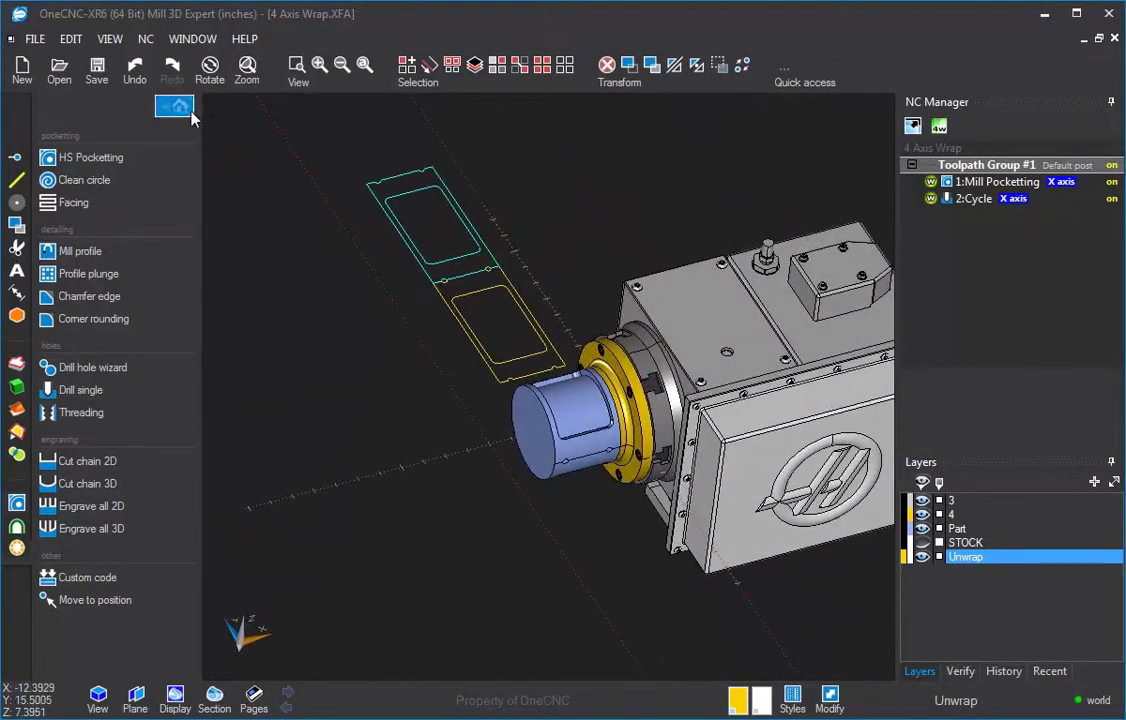
{"action": "left_click", "coordinate": [180, 106]}
{"action": "mouse_move", "coordinate": [690, 245]}
{"action": "middle_mouse_down"}
{"action": "mouse_move", "coordinate": [588, 296]}
{"action": "mouse_move", "coordinate": [506, 289]}
{"action": "middle_mouse_up"}
{"action": "right_click", "coordinate": [957, 164]}
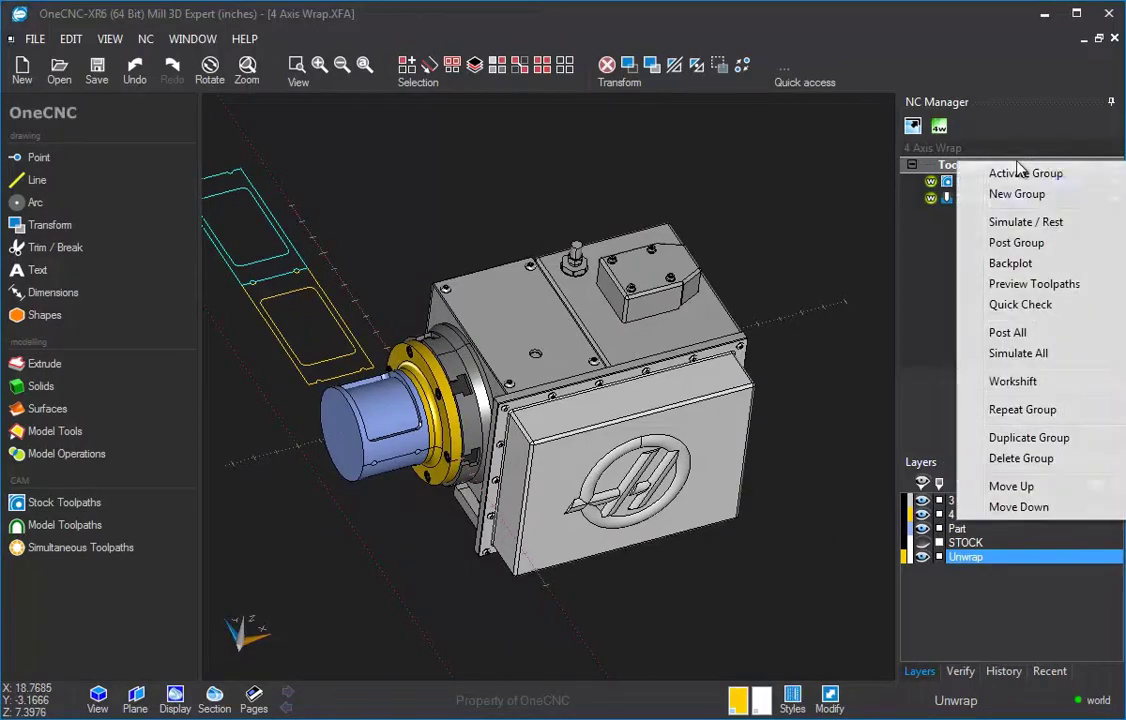
{"action": "left_click", "coordinate": [1020, 284]}
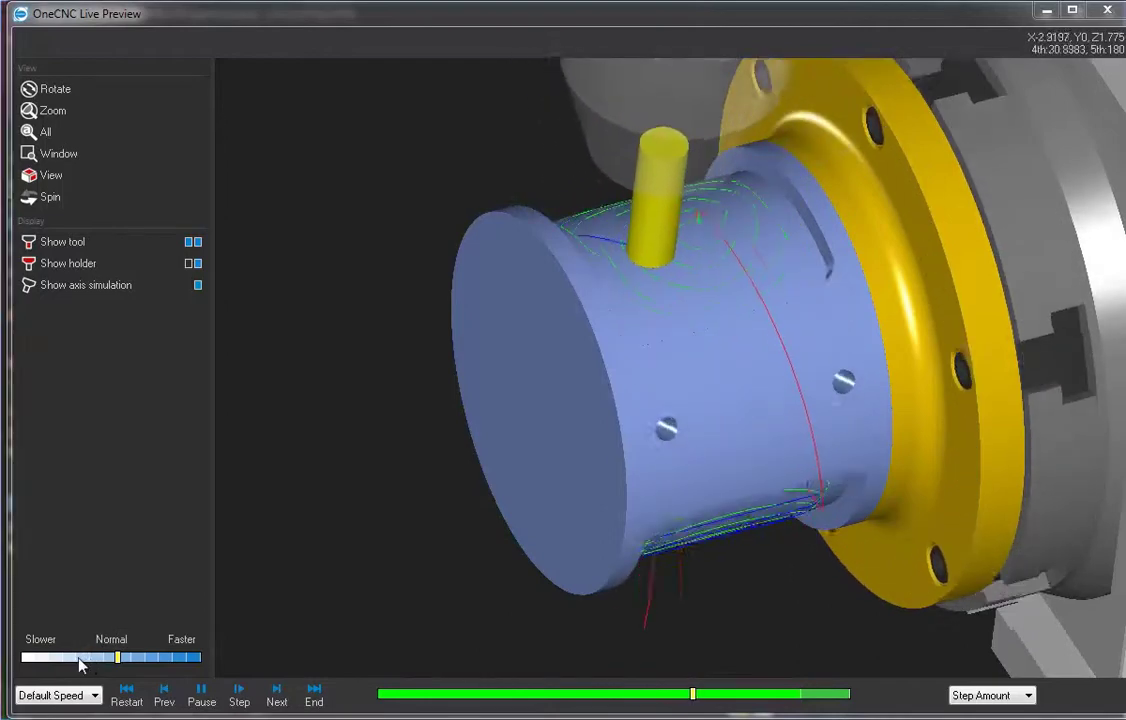
Step: Play the preview with Show axis simulation ticked at x5 speed
{"action": "left_click", "coordinate": [88, 658]}
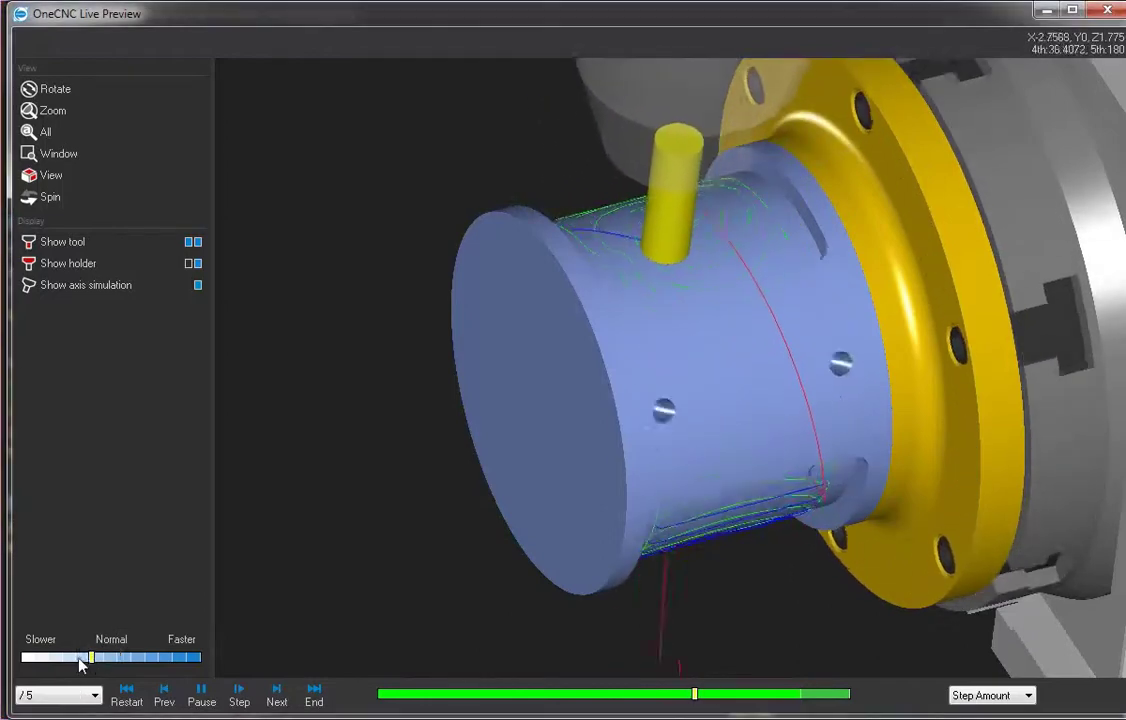
{"action": "left_click", "coordinate": [195, 287]}
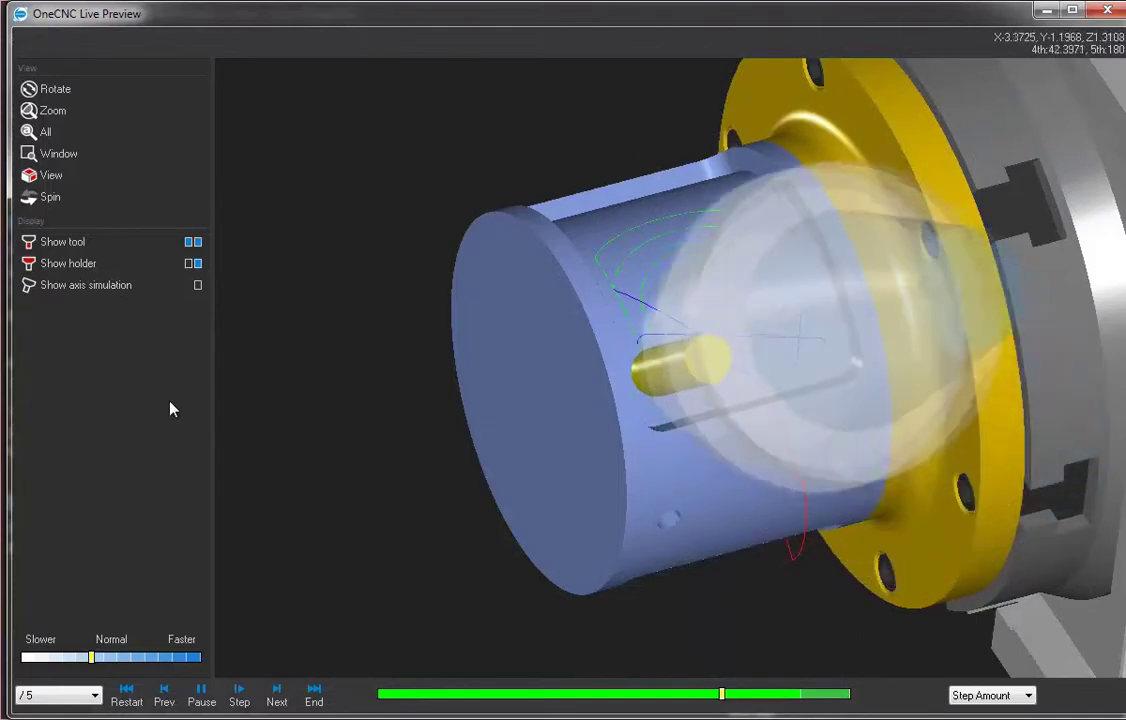
{"action": "left_click", "coordinate": [197, 288]}
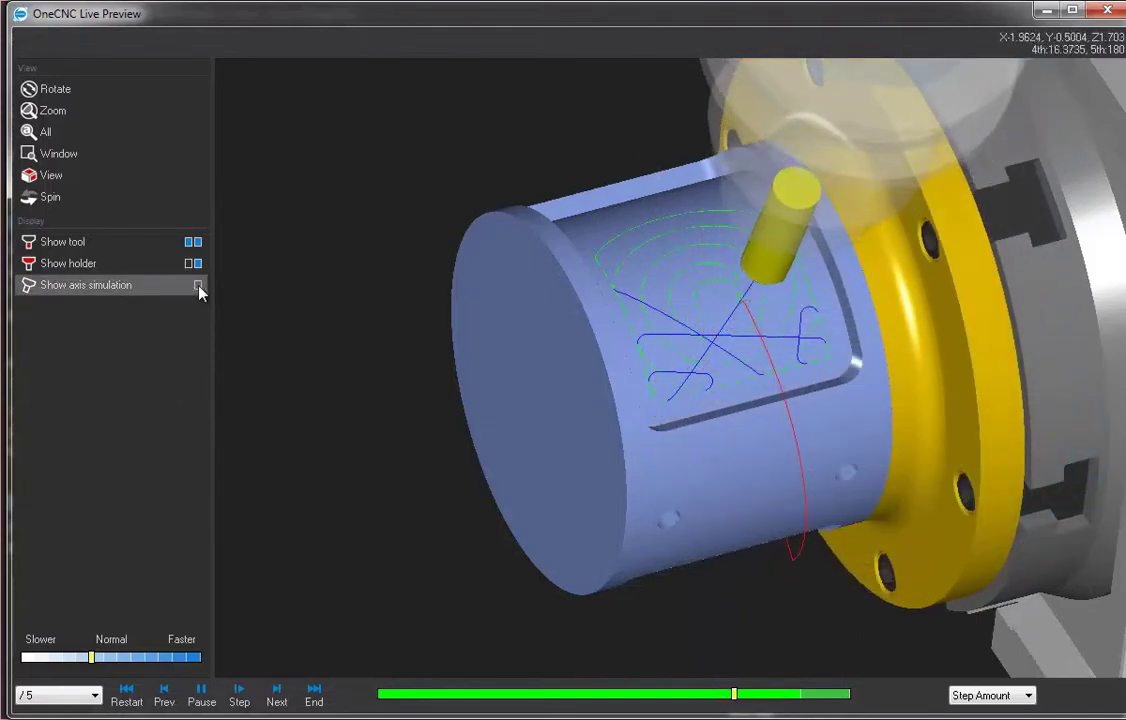
{"action": "left_click", "coordinate": [198, 285]}
{"action": "left_click", "coordinate": [198, 286]}
{"action": "left_click", "coordinate": [198, 286]}
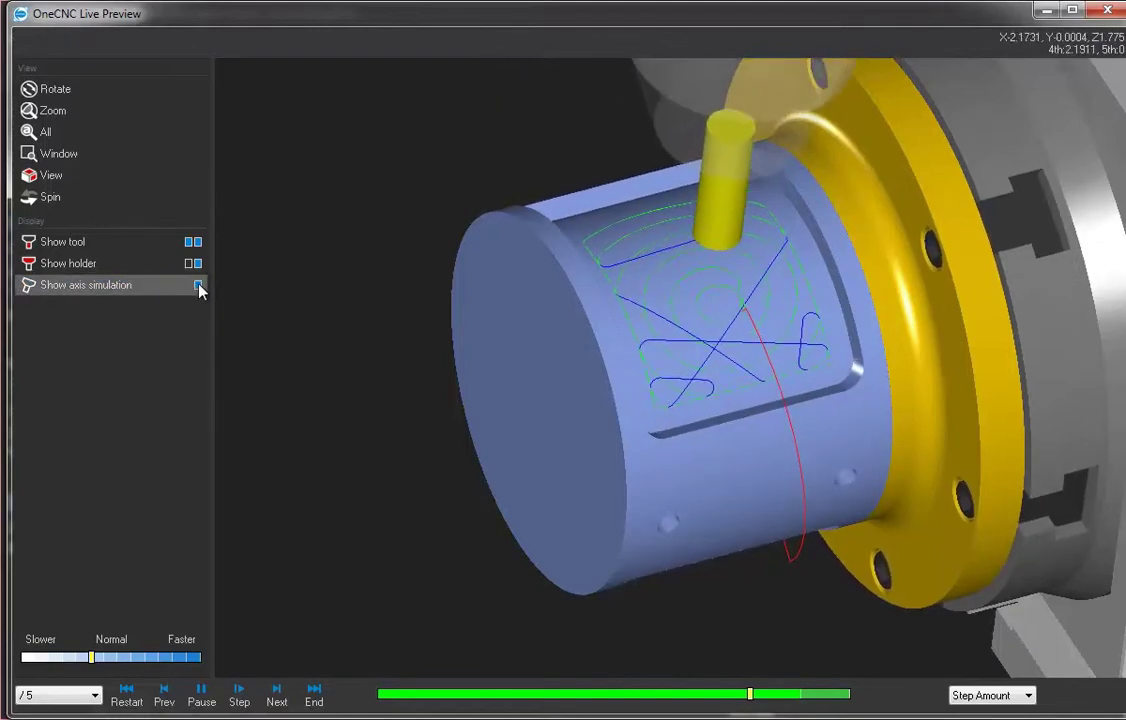
{"action": "left_click", "coordinate": [198, 285]}
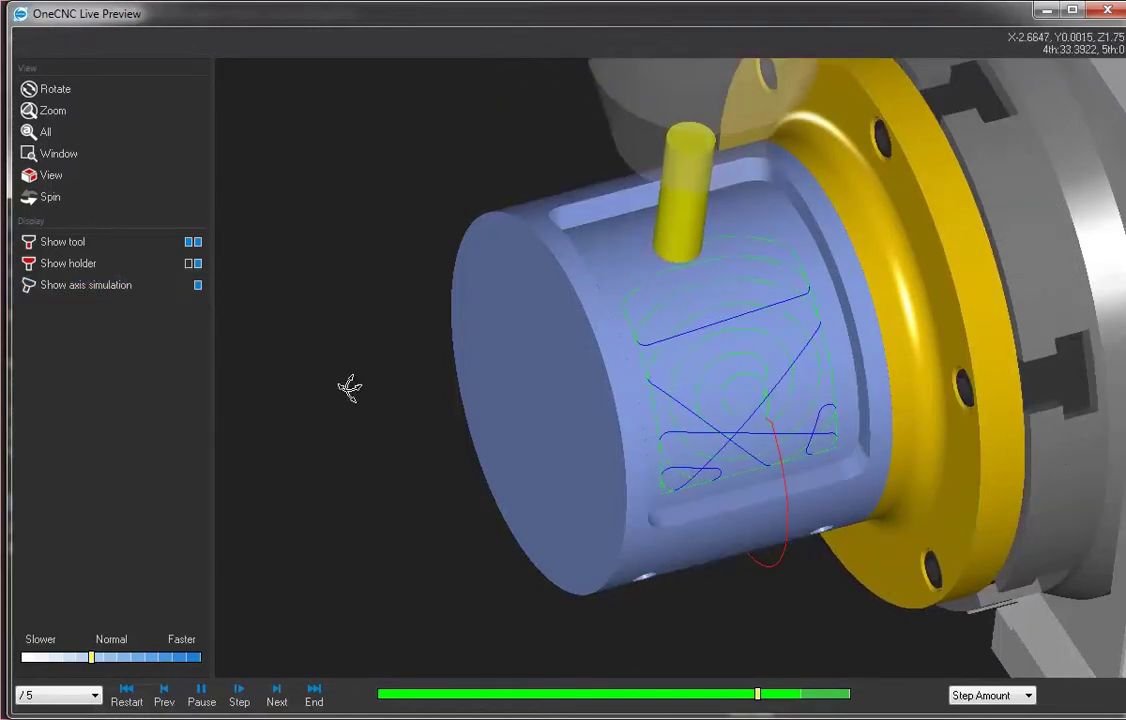
{"action": "left_click_drag", "start_coordinate": [91, 657], "coordinate": [145, 657]}
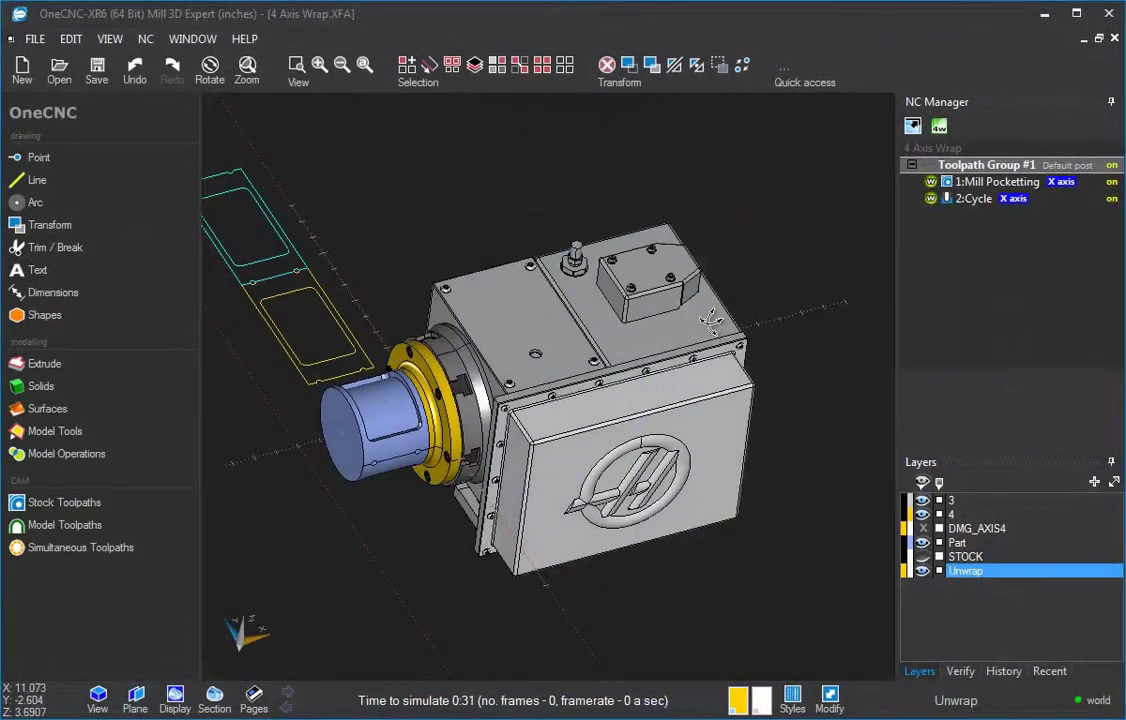
Step: Hide layers 3, 4, Part and Unwrap, and show the STOCK layer
{"action": "middle_click_drag", "start_coordinate": [711, 318], "coordinate": [668, 338]}
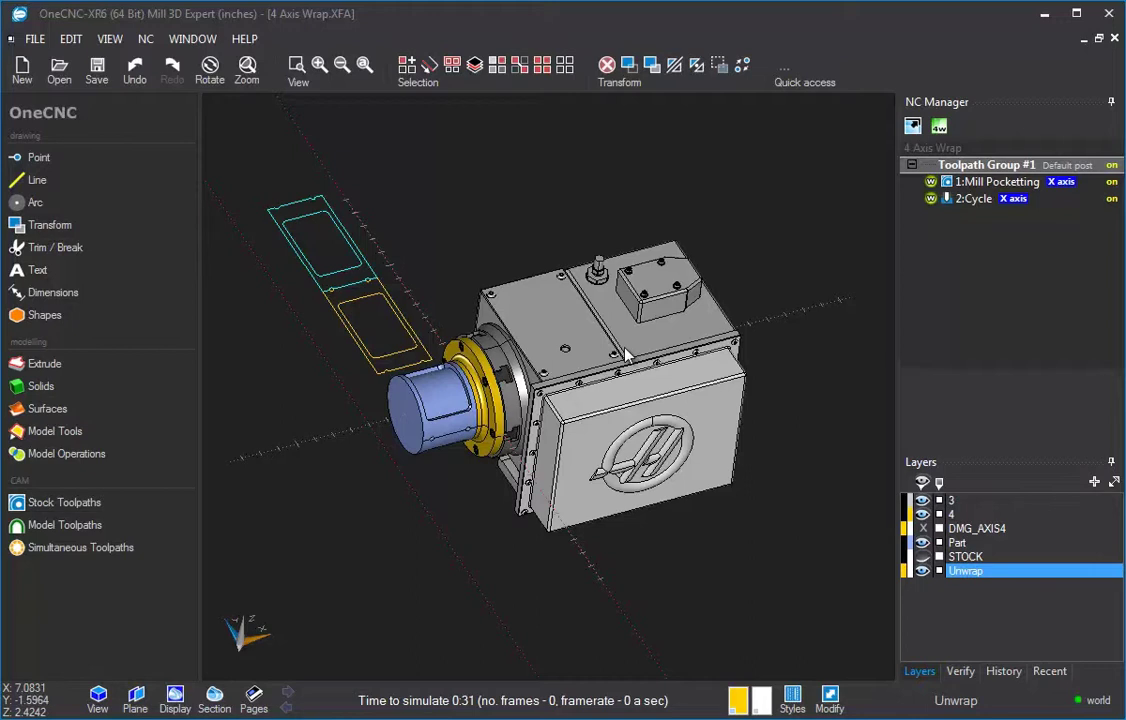
{"action": "left_click", "coordinate": [922, 500]}
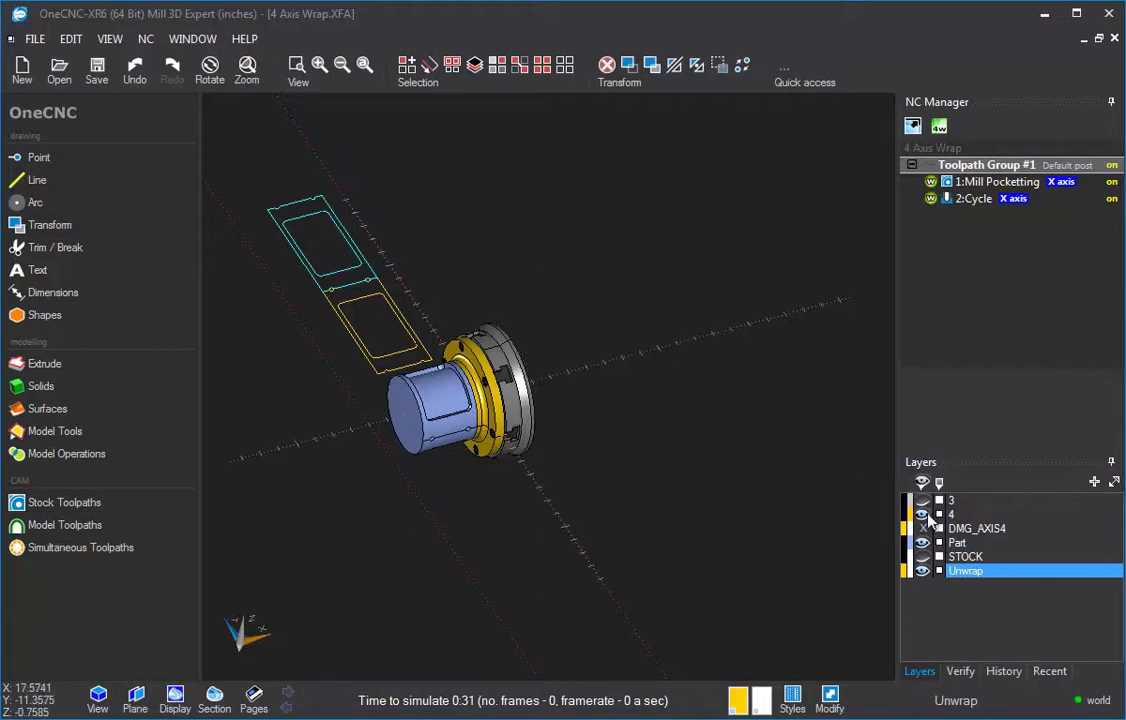
{"action": "left_click", "coordinate": [922, 514]}
{"action": "left_click", "coordinate": [923, 542]}
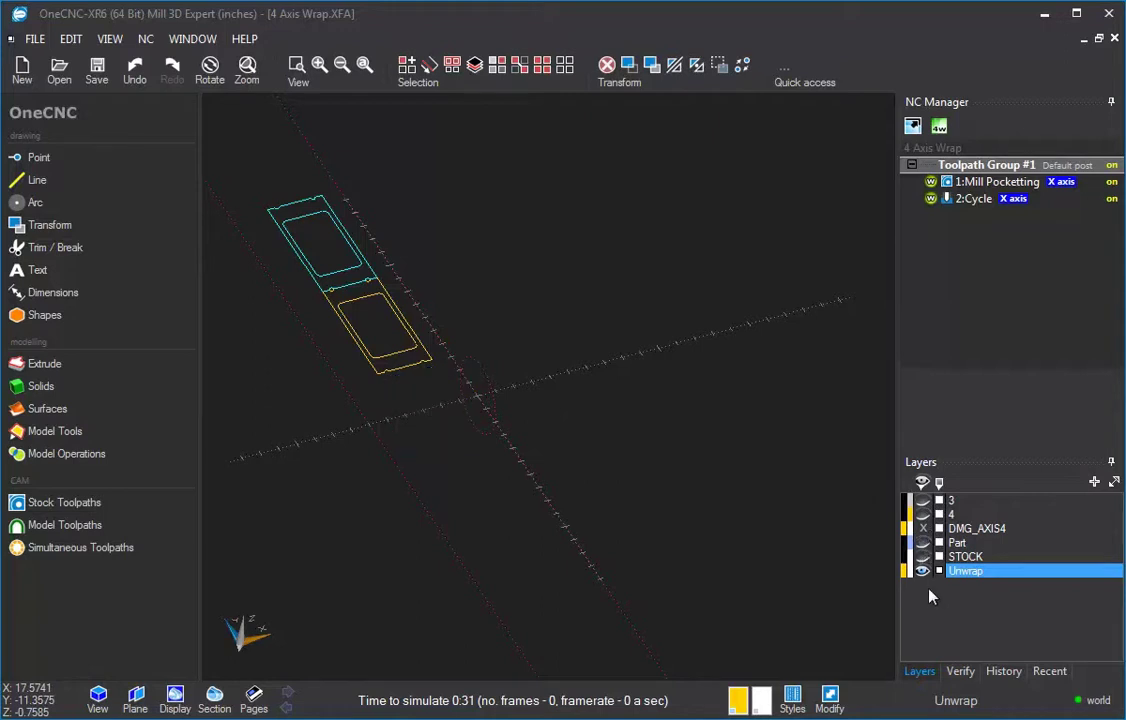
{"action": "left_click", "coordinate": [923, 571]}
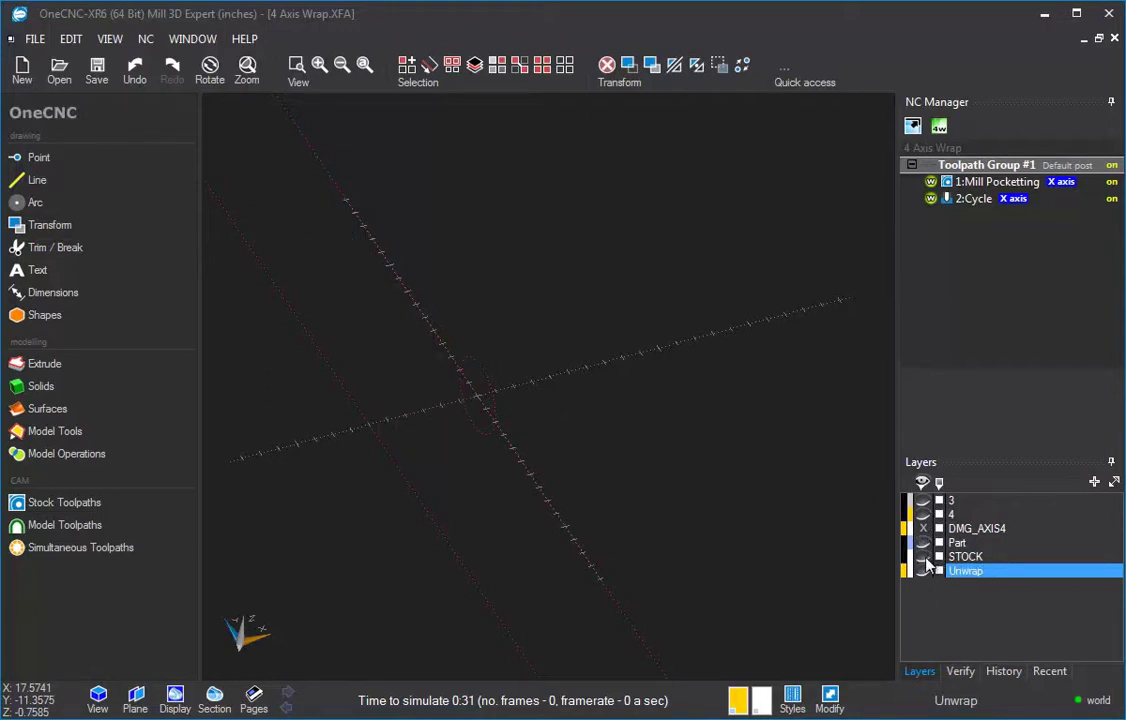
{"action": "left_click", "coordinate": [922, 556]}
Step: Pick the stock cylinder, flange ring, T-tab and outer ring, then hide STOCK and show Part
{"action": "scroll", "coordinate": [445, 455], "scroll_direction": "up", "scroll_amount": 5}
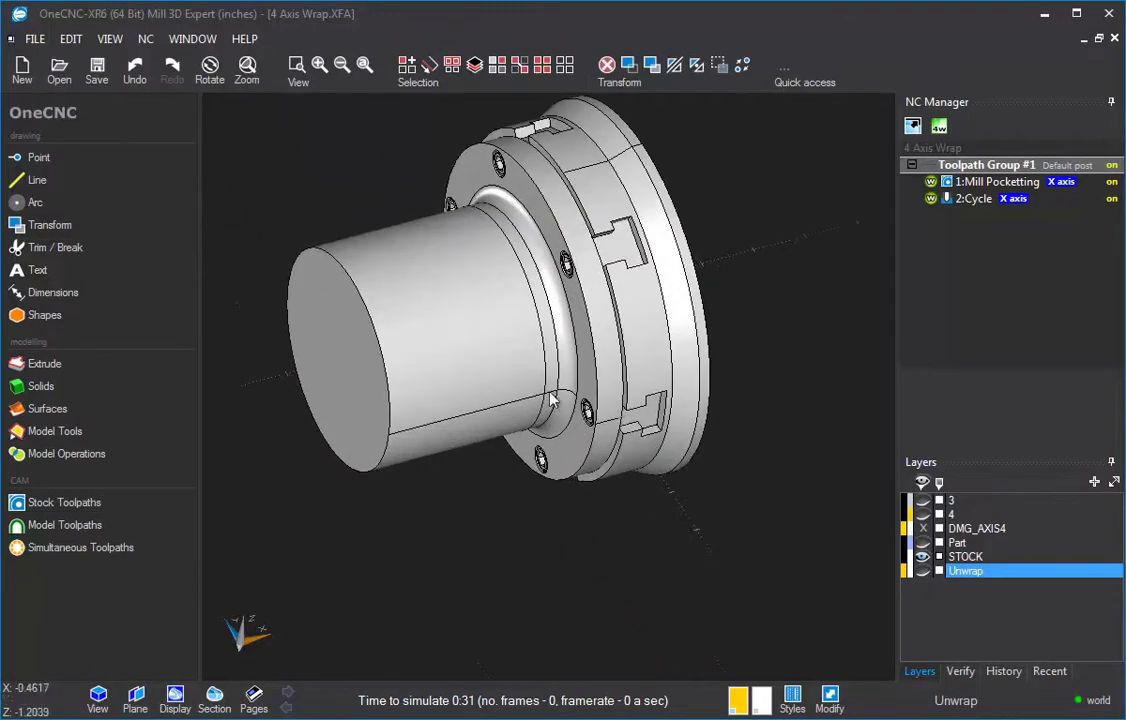
{"action": "scroll", "coordinate": [500, 420], "scroll_direction": "up", "scroll_amount": 2}
{"action": "scroll", "coordinate": [480, 445], "scroll_direction": "down", "scroll_amount": 3}
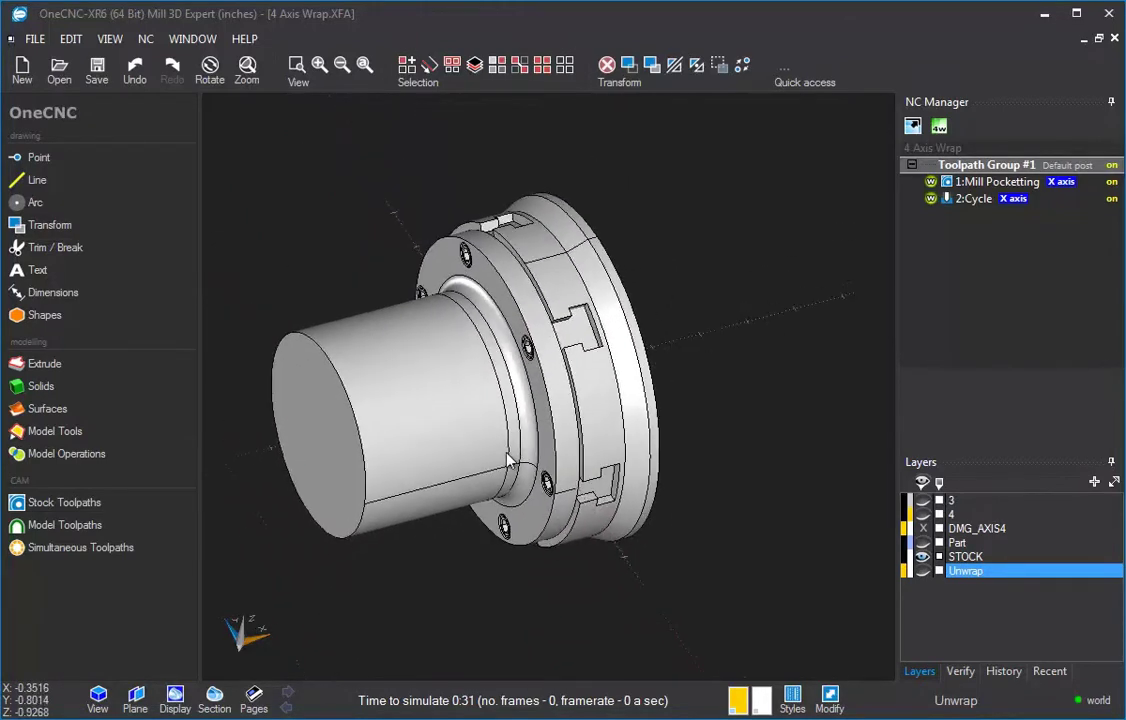
{"action": "left_click", "coordinate": [454, 438]}
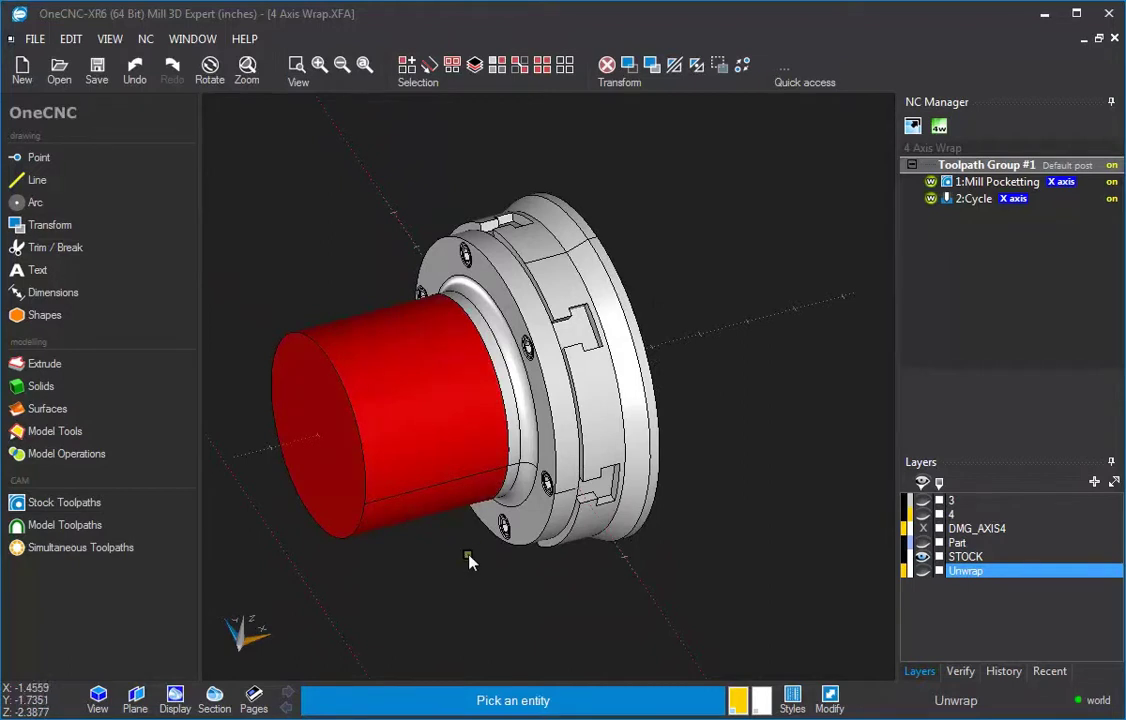
{"action": "left_click", "coordinate": [497, 517]}
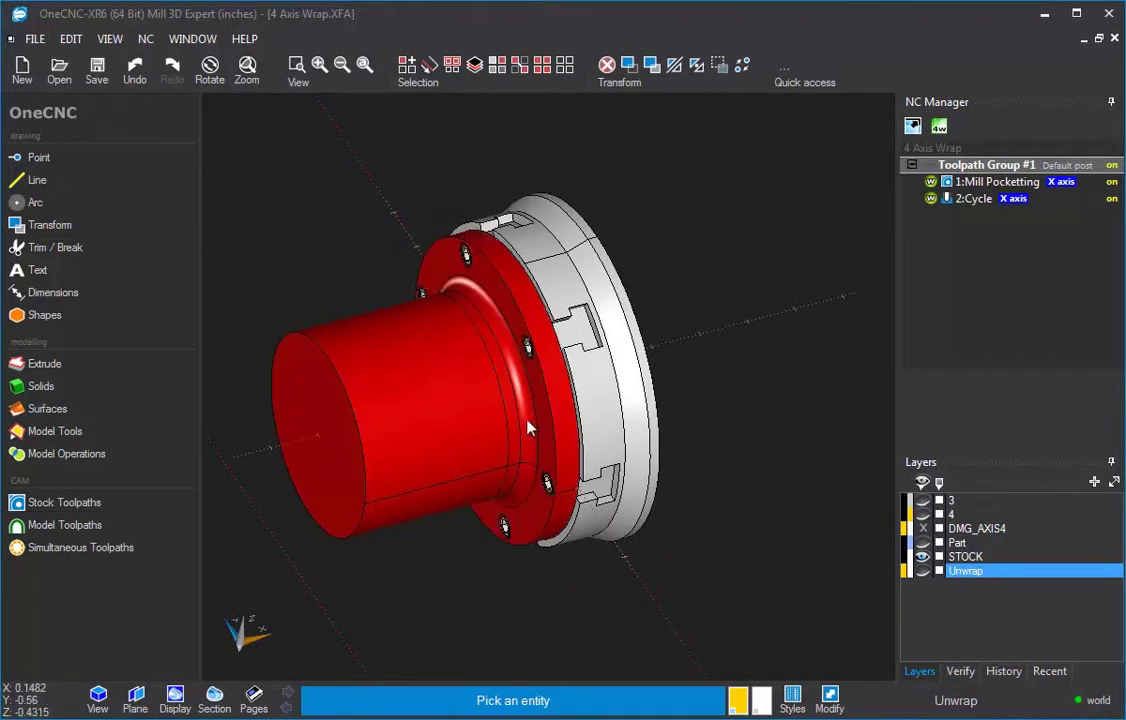
{"action": "scroll", "coordinate": [497, 517], "scroll_direction": "up", "scroll_amount": 2}
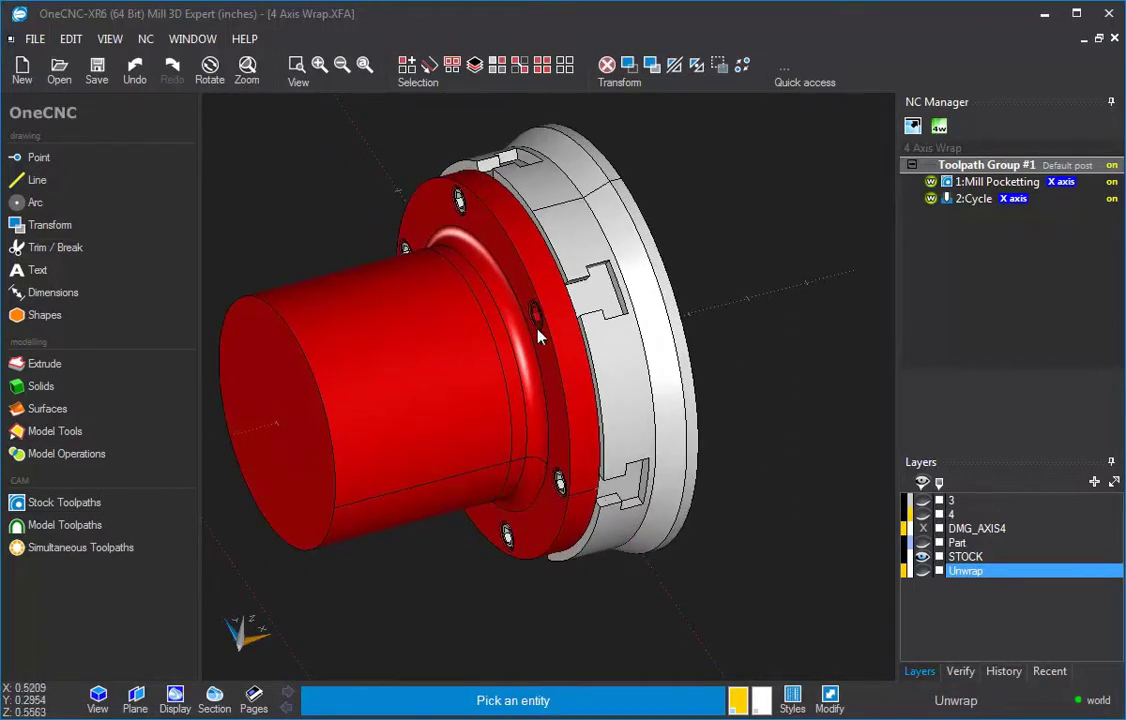
{"action": "left_click", "coordinate": [604, 308]}
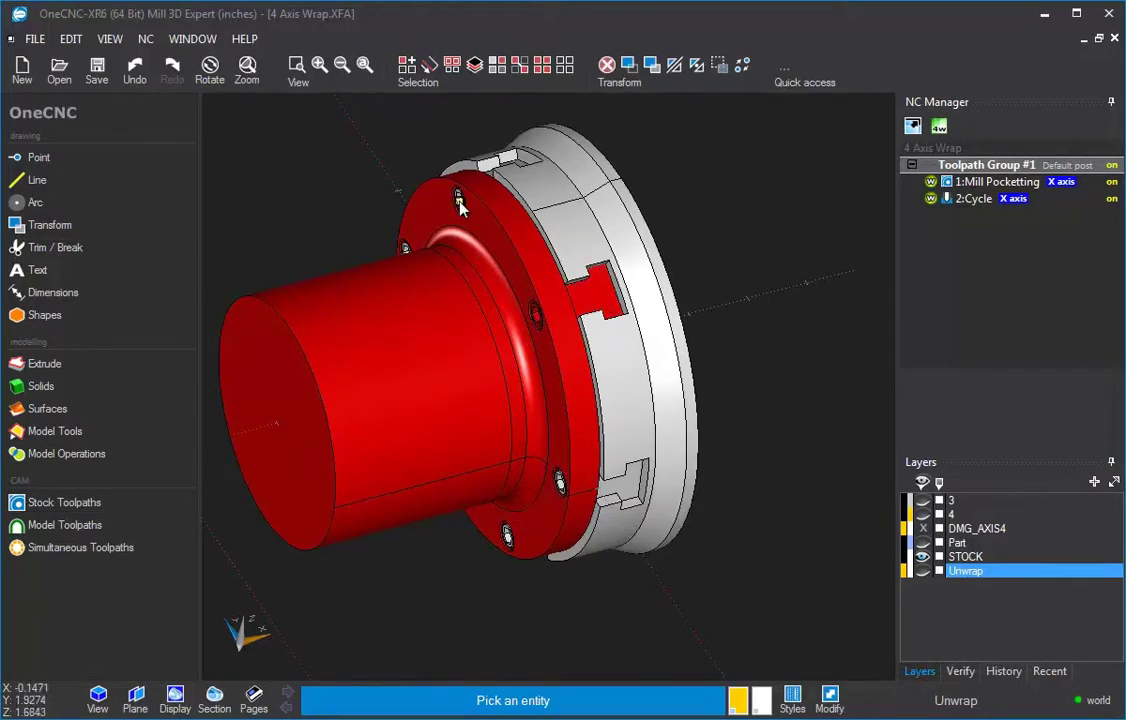
{"action": "left_click", "coordinate": [577, 440]}
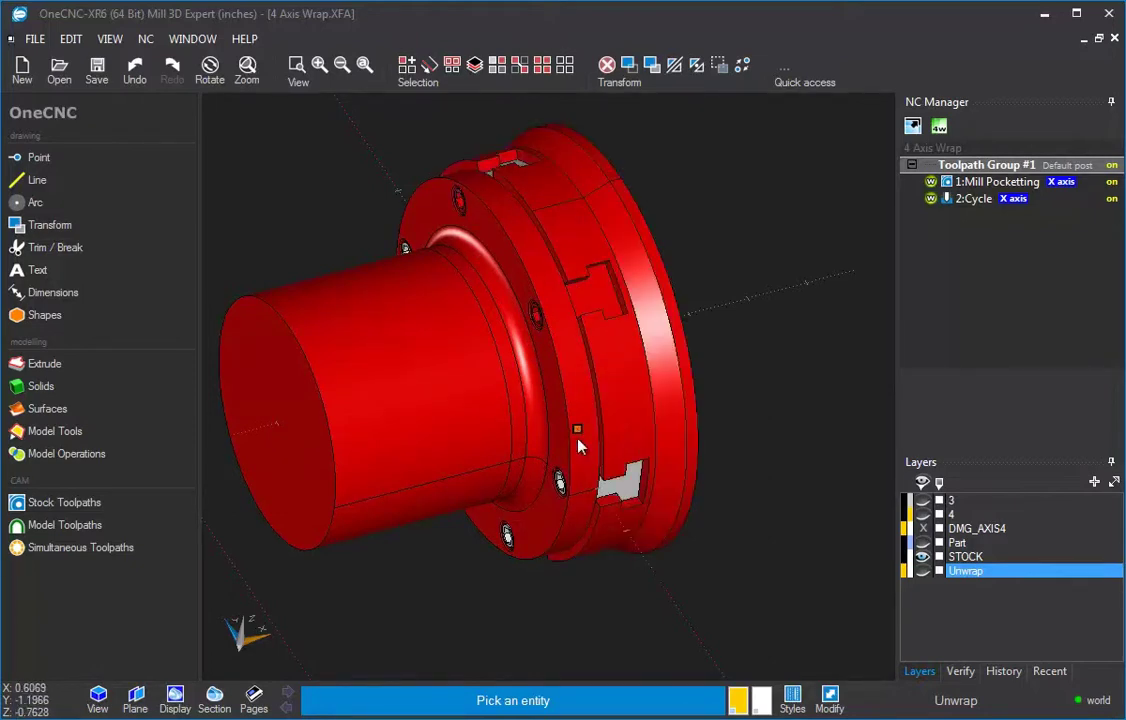
{"action": "right_click", "coordinate": [740, 404]}
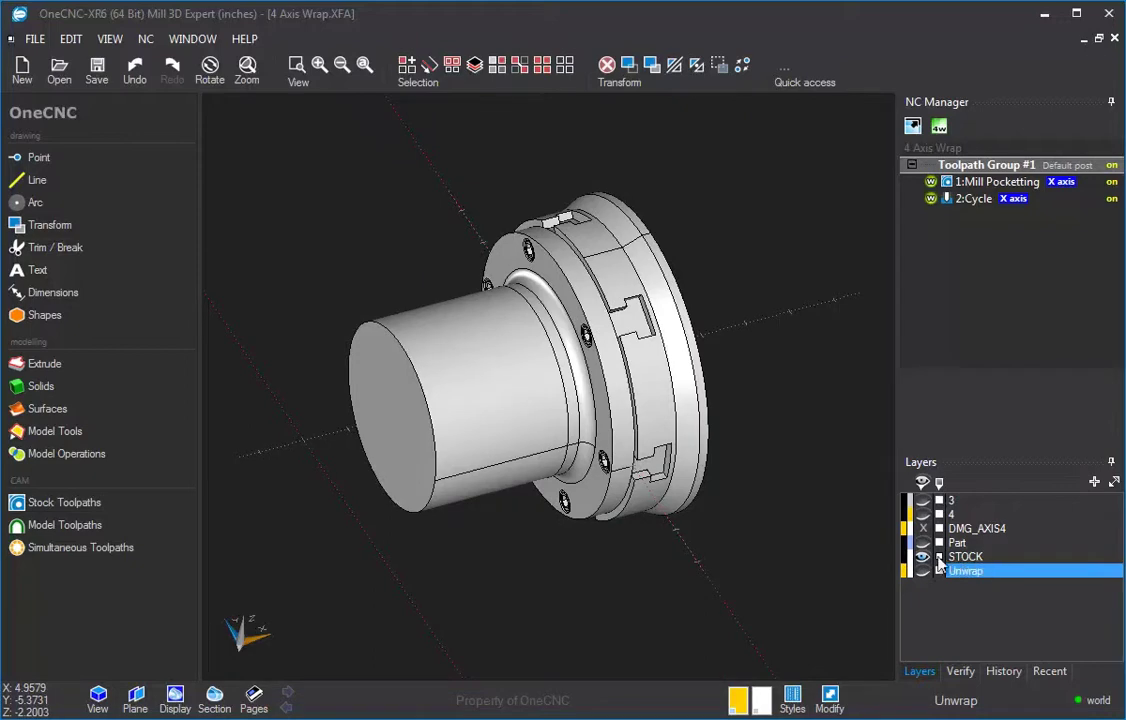
{"action": "left_click", "coordinate": [923, 558]}
{"action": "left_click", "coordinate": [922, 543]}
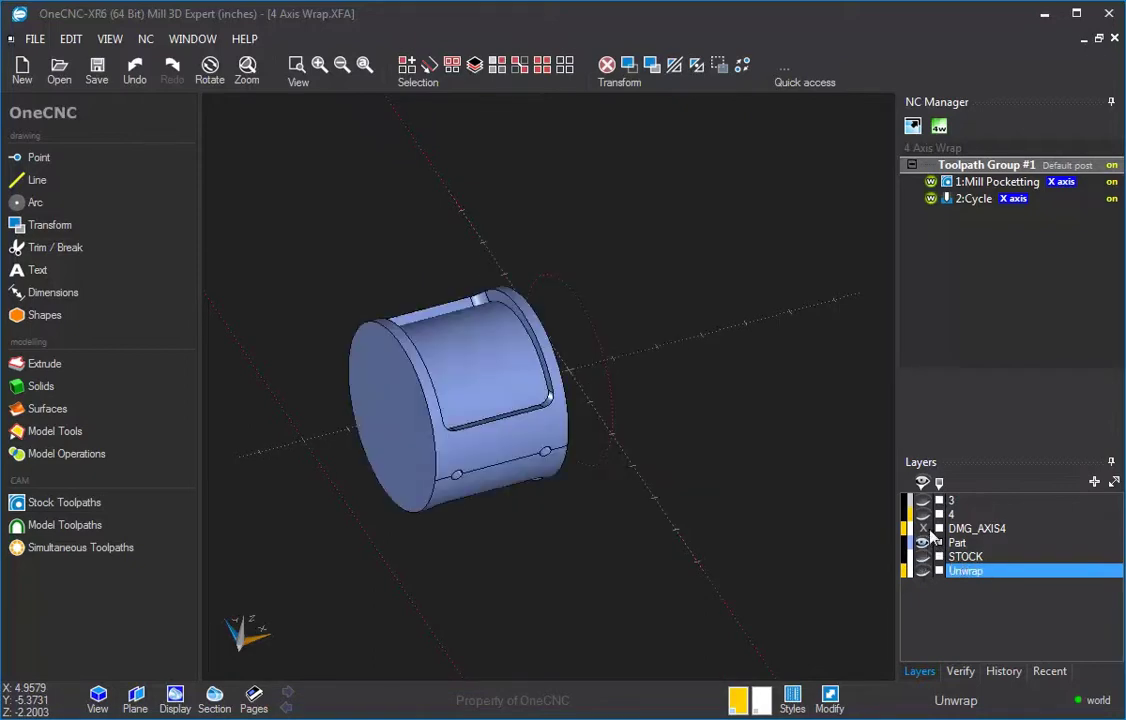
Step: Turn layers 4 and 3 back on to show the chuck and machine head
{"action": "left_click", "coordinate": [922, 514]}
{"action": "left_click", "coordinate": [922, 500]}
{"action": "middle_click_drag", "start_coordinate": [666, 338], "coordinate": [1052, 243]}
Step: Run a Stock Model simulation of Toolpath Group #1 at default speed with axis simulation shown
{"action": "right_click", "coordinate": [983, 164]}
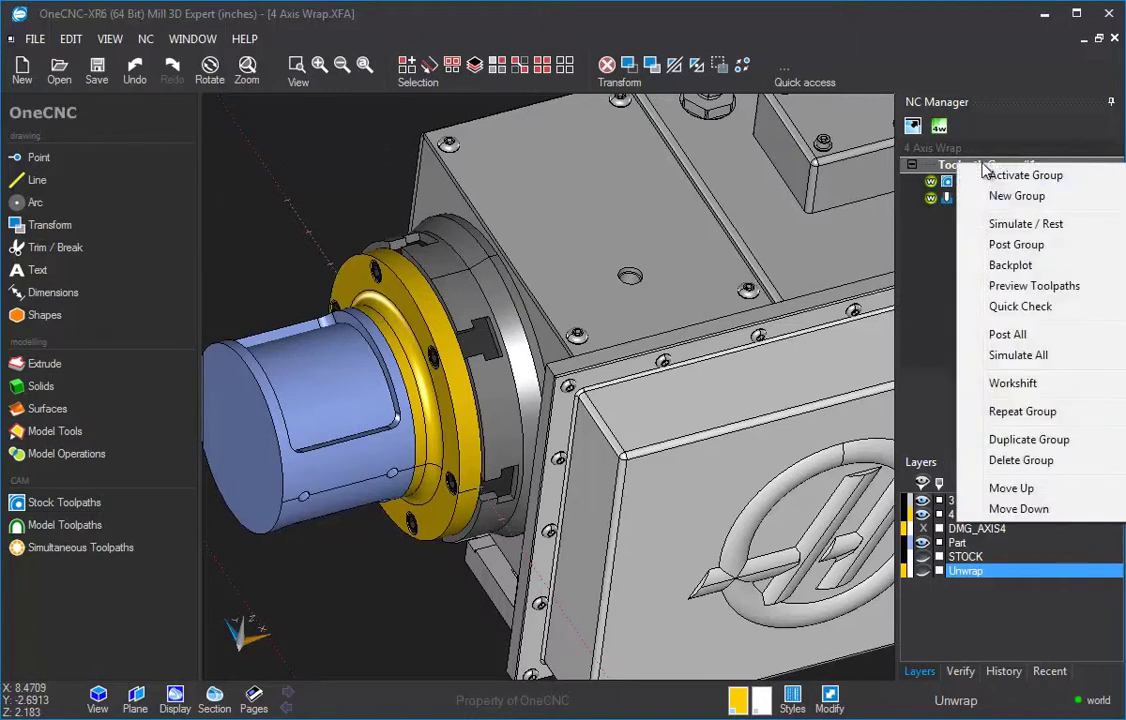
{"action": "left_click", "coordinate": [1008, 226]}
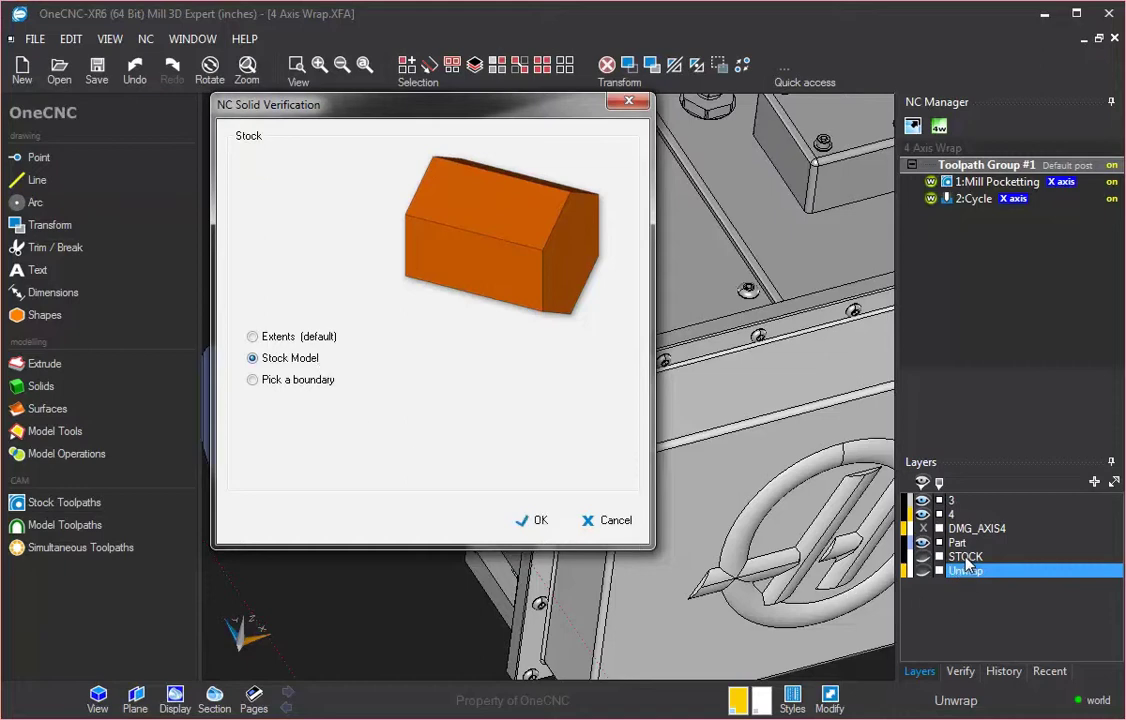
{"action": "left_click", "coordinate": [538, 521]}
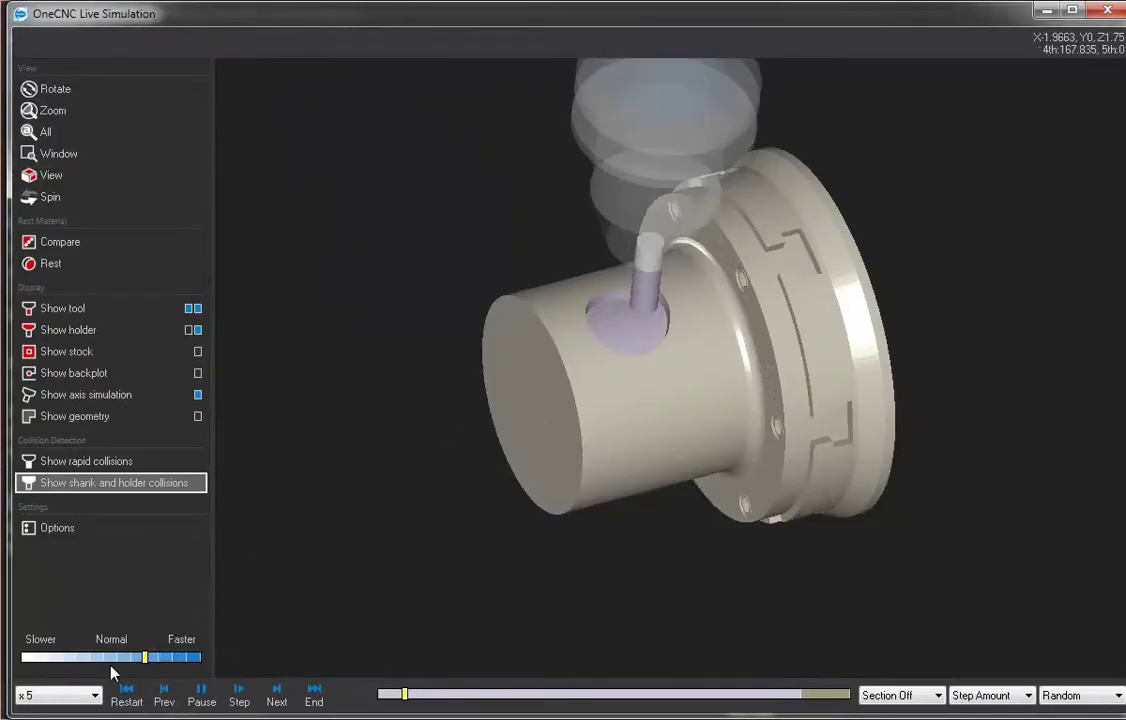
{"action": "left_click", "coordinate": [117, 657]}
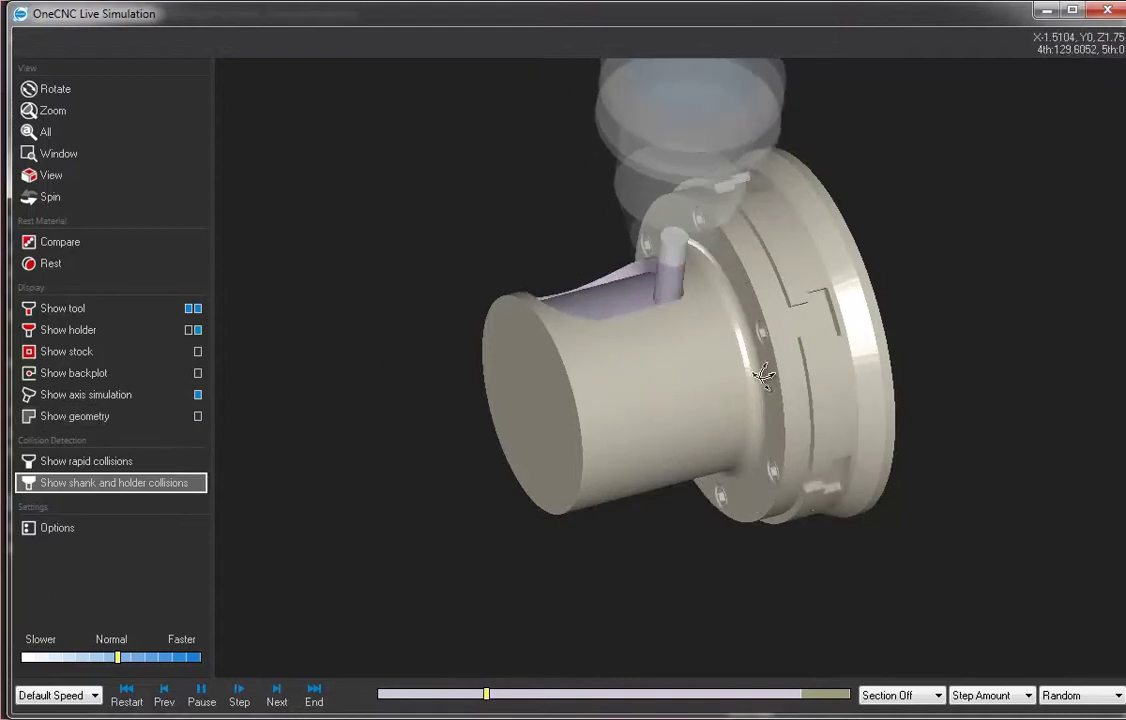
{"action": "left_click", "coordinate": [197, 395]}
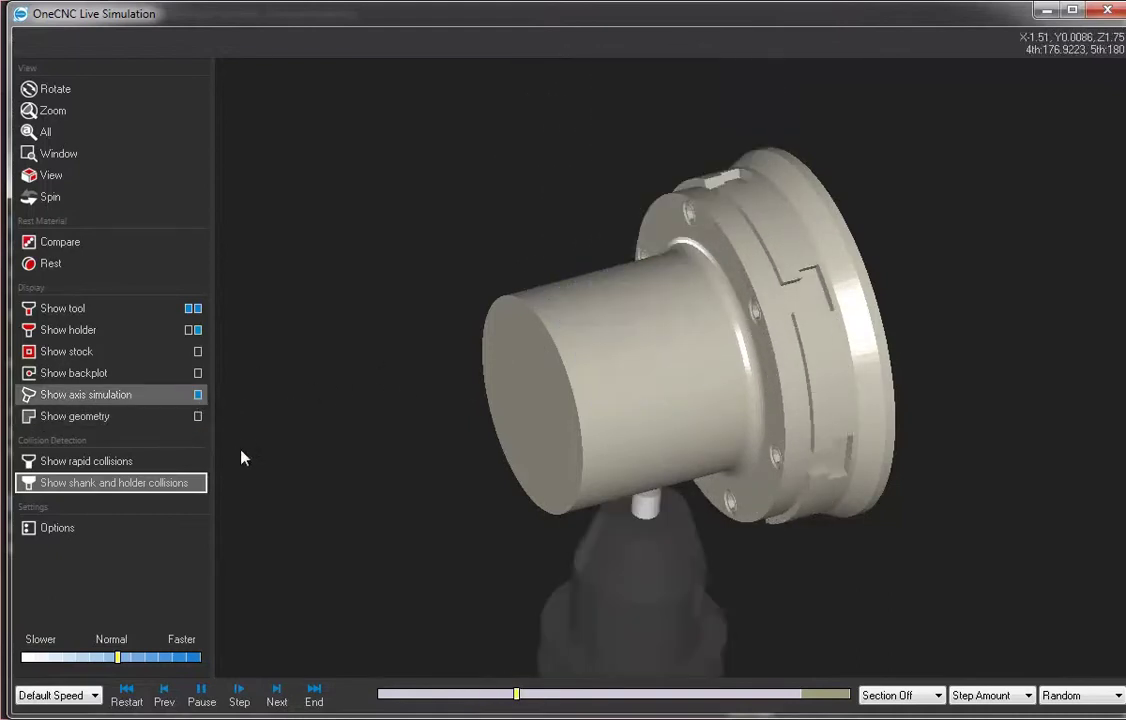
{"action": "left_click", "coordinate": [197, 395]}
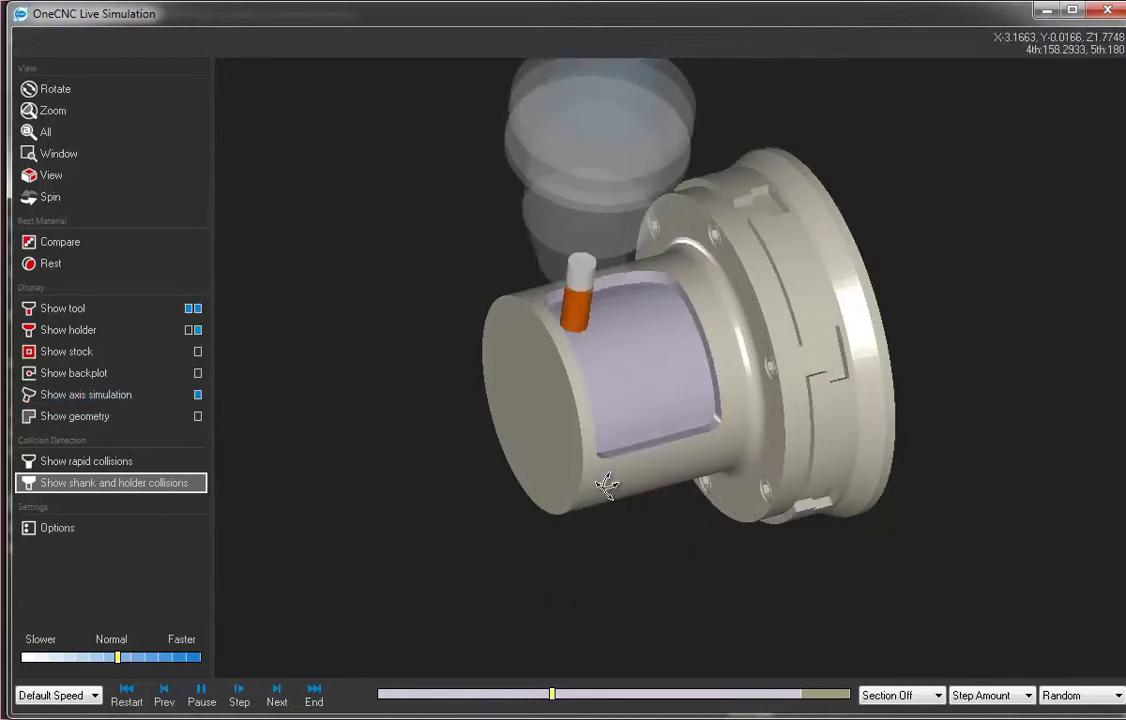
{"action": "left_click", "coordinate": [1107, 10]}
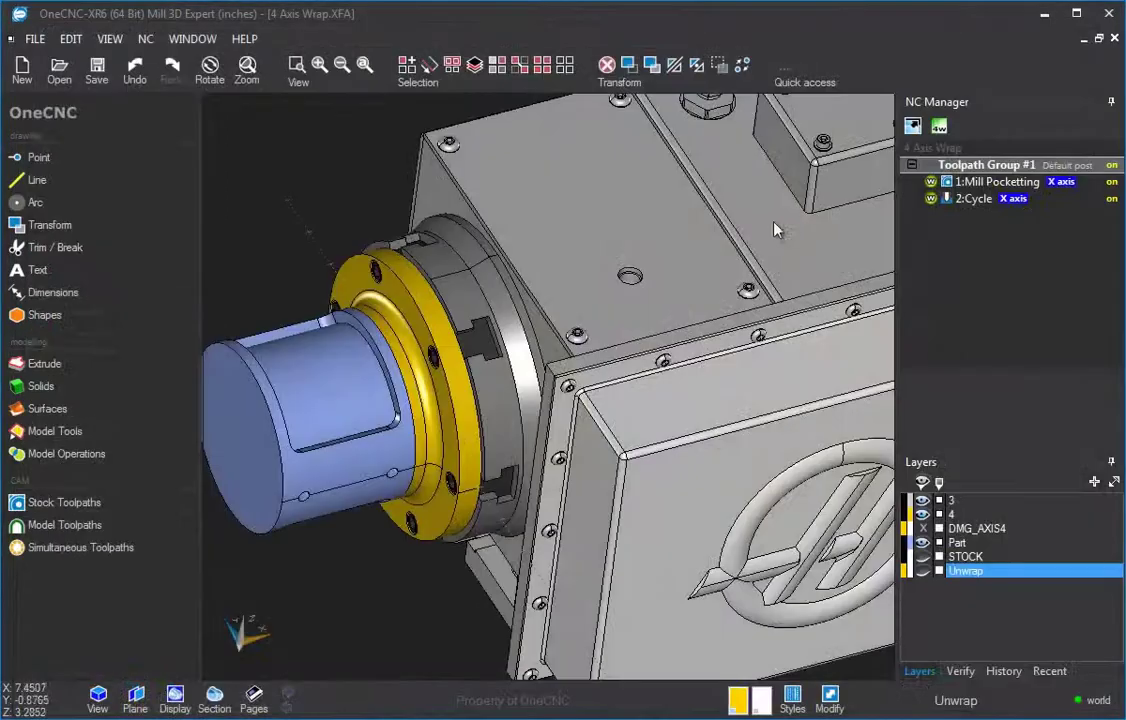
{"action": "middle_click_drag", "start_coordinate": [440, 288], "coordinate": [594, 256]}
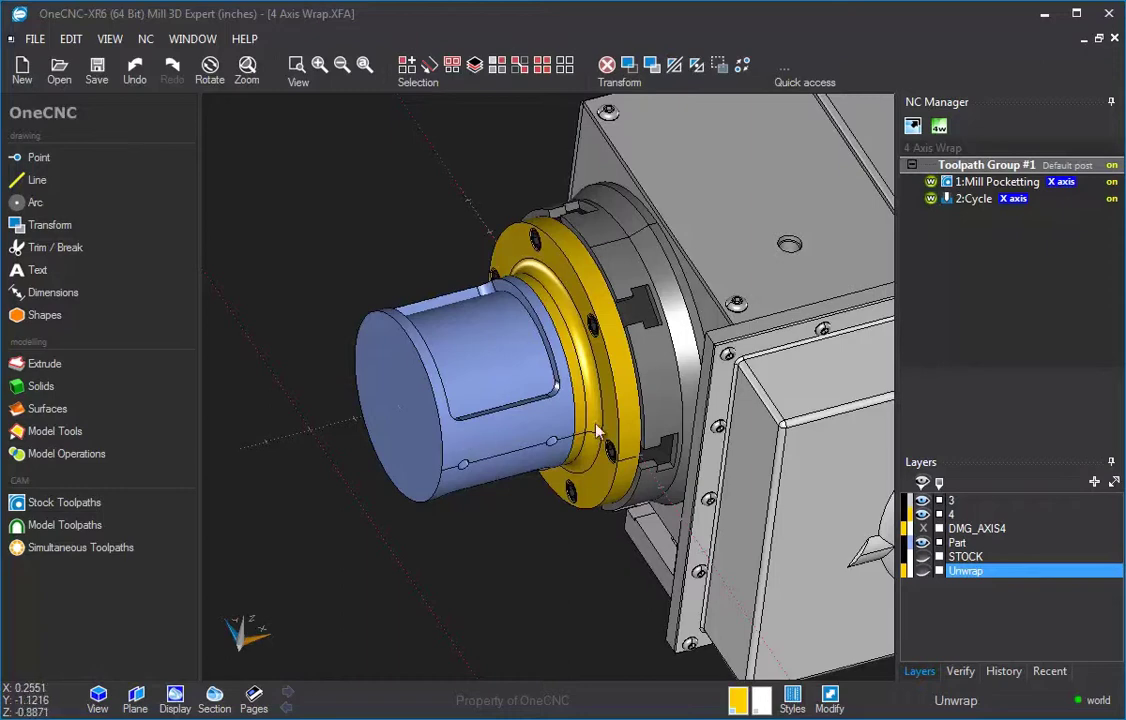
{"action": "left_click", "coordinate": [60, 433]}
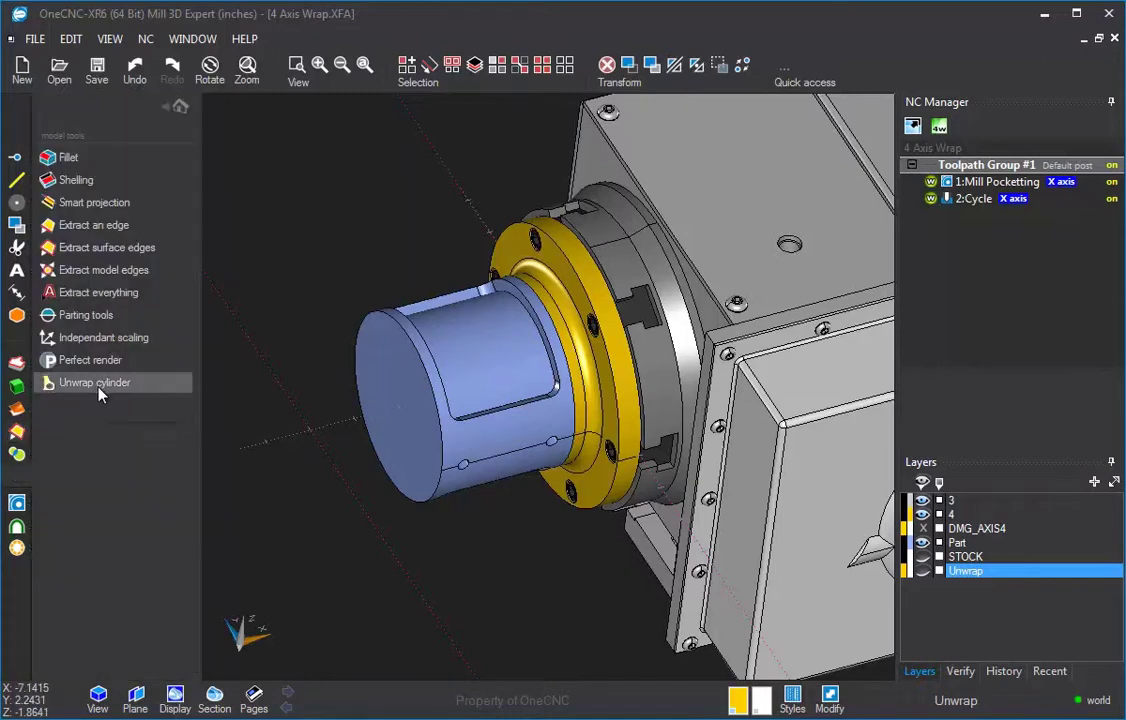
{"action": "scroll", "coordinate": [327, 365], "scroll_direction": "down", "scroll_amount": 3}
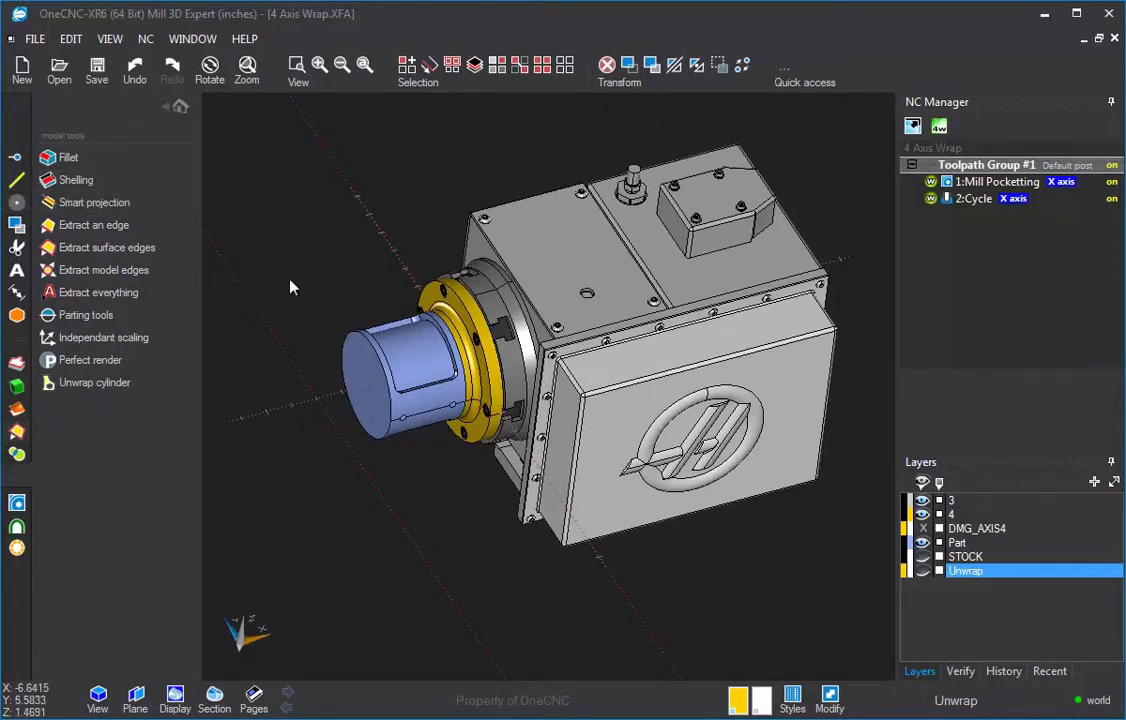
{"action": "scroll", "coordinate": [351, 292], "scroll_direction": "down", "scroll_amount": 2}
{"action": "scroll", "coordinate": [355, 262], "scroll_direction": "up", "scroll_amount": 2}
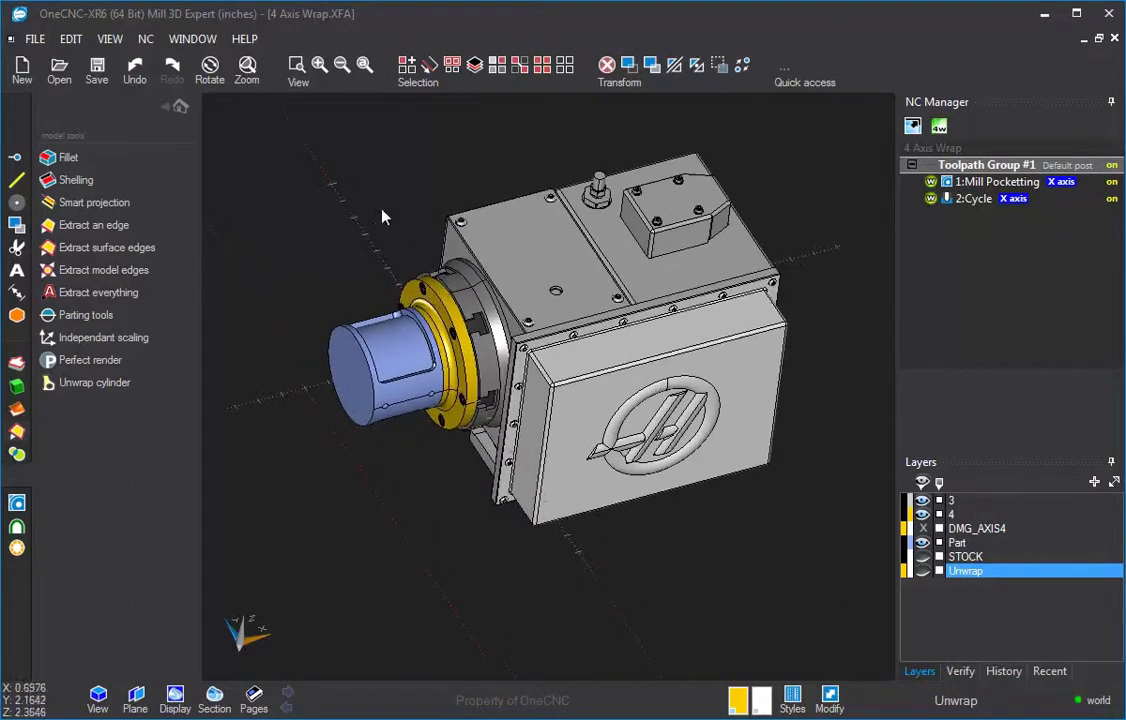
{"action": "left_click", "coordinate": [180, 106]}
{"action": "middle_click_drag", "start_coordinate": [568, 276], "coordinate": [654, 262]}
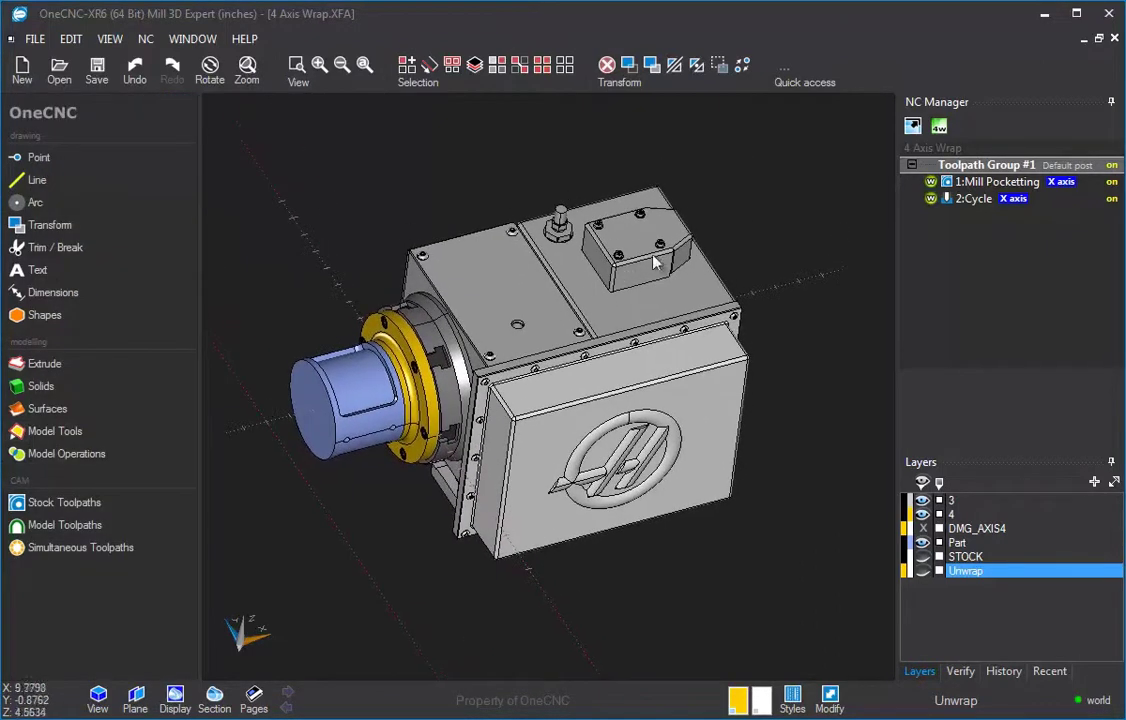